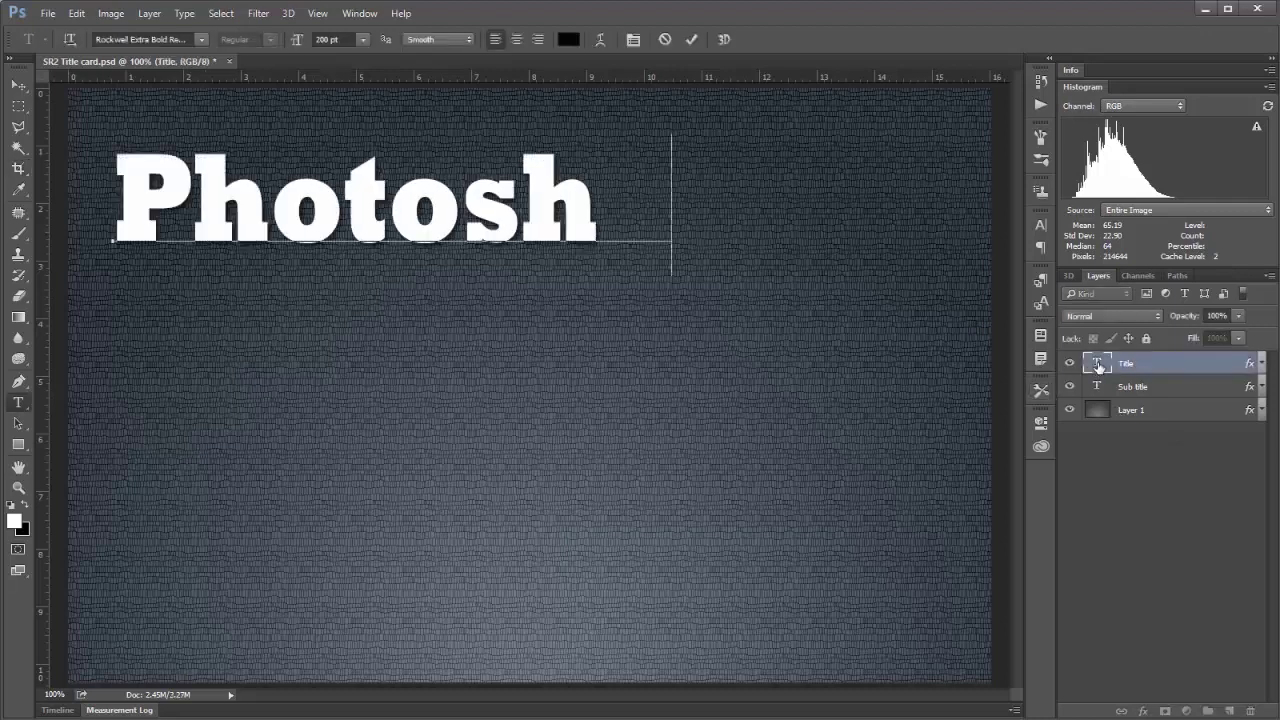
- Complete the title text so it reads 'Photoshop for the Scientist'
{"action": "key", "text": "Return"}
{"action": "type", "text": "the Scientist"}
{"action": "key", "text": "ctrl+Return"}
{"action": "key", "text": "c"}
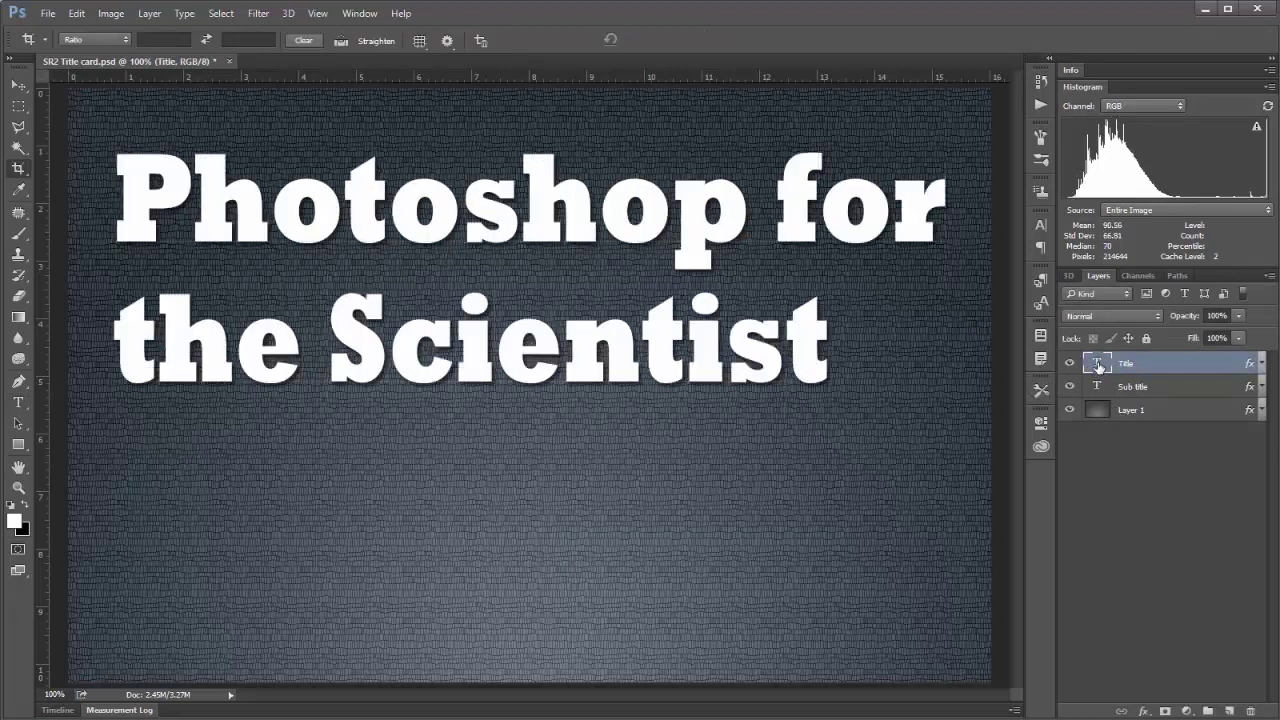
- Change the subtitle to 'Special Request #2: Measuring Areas in Google Earth' on three lines
{"action": "double_click", "coordinate": [1096, 387]}
{"action": "type", "text": "Special "}
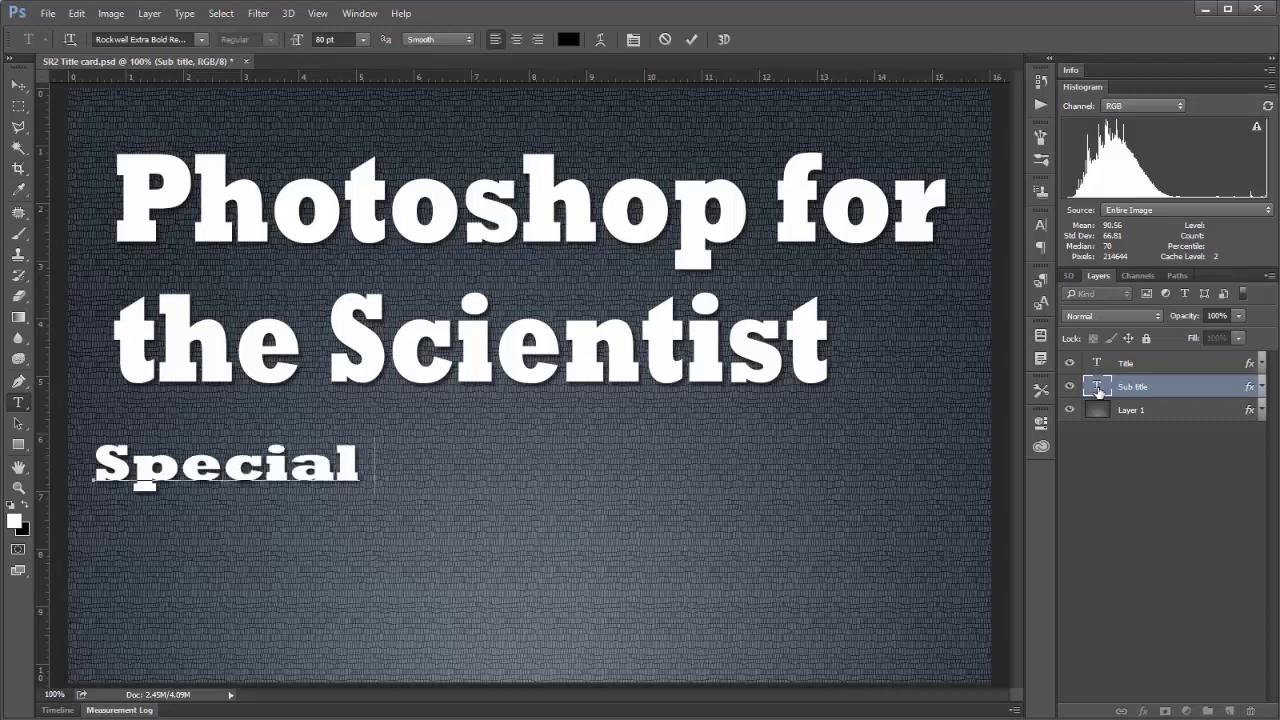
{"action": "type", "text": "Request #2:"}
{"action": "key", "text": "Return"}
{"action": "type", "text": "M"}
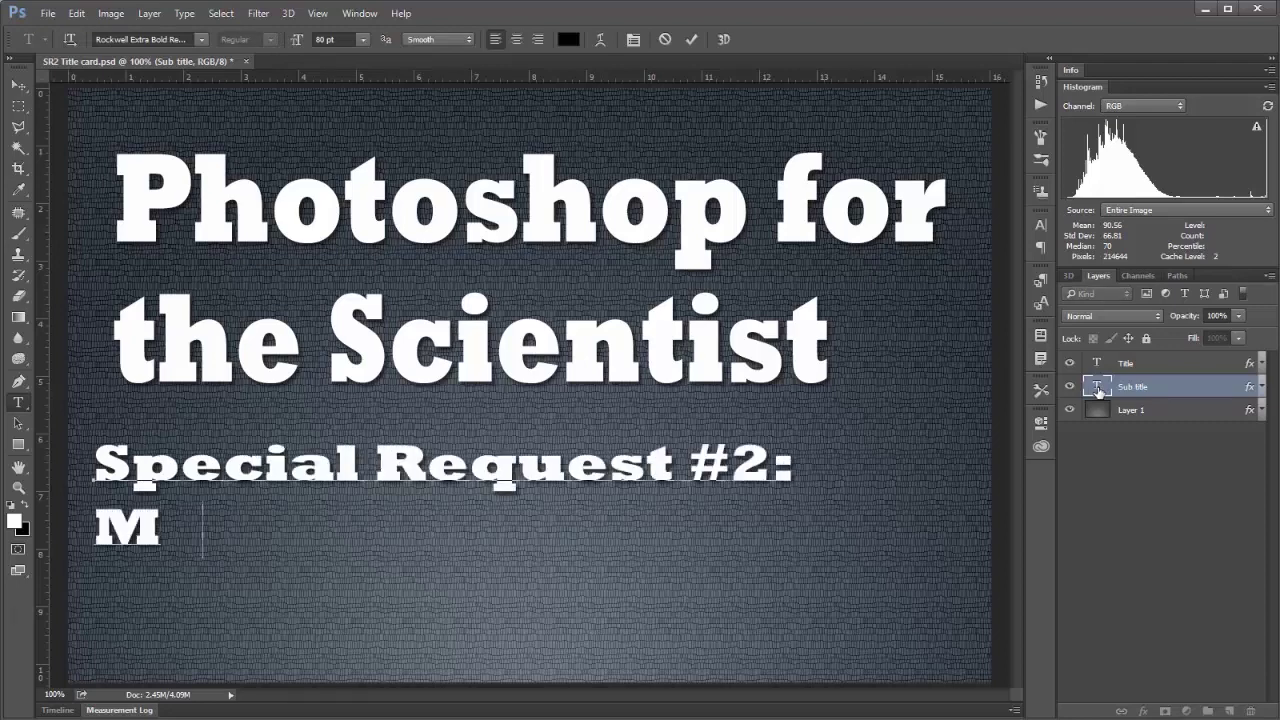
{"action": "type", "text": "easuring Areas in"}
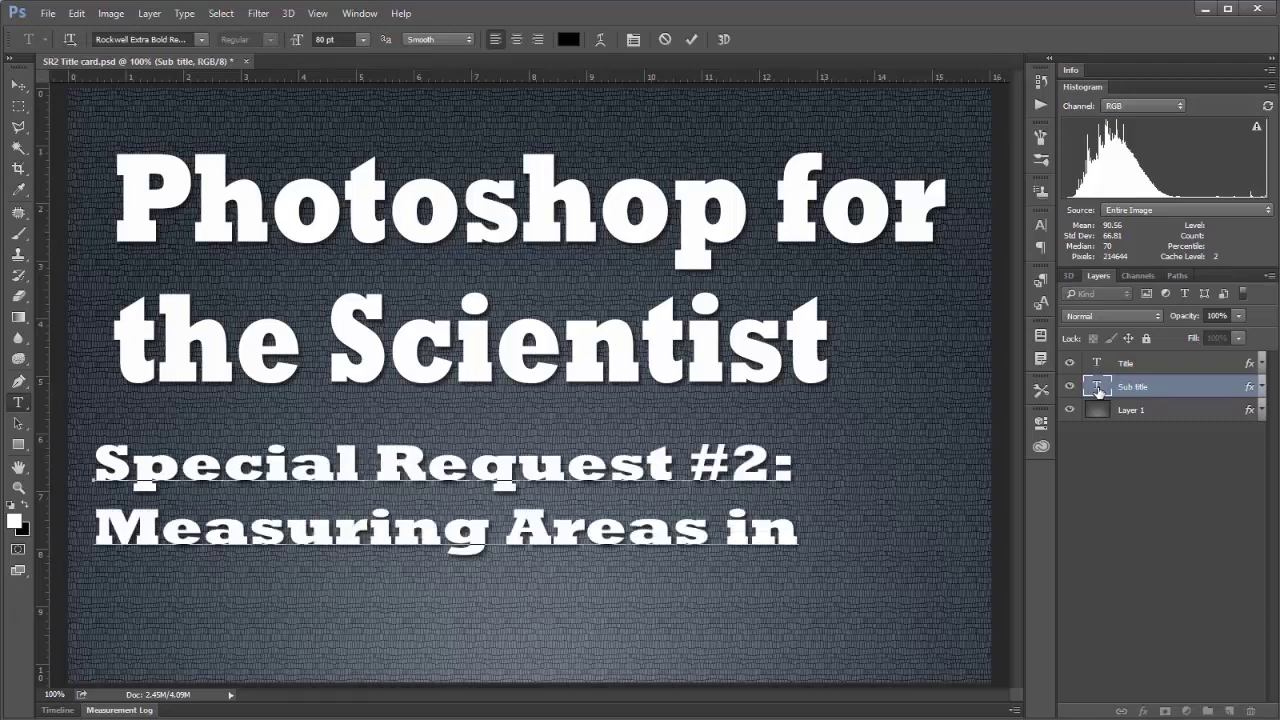
{"action": "key", "text": "Return"}
{"action": "type", "text": "Google Earth"}
{"action": "key", "text": "ctrl+Return"}
{"action": "key", "text": "c"}
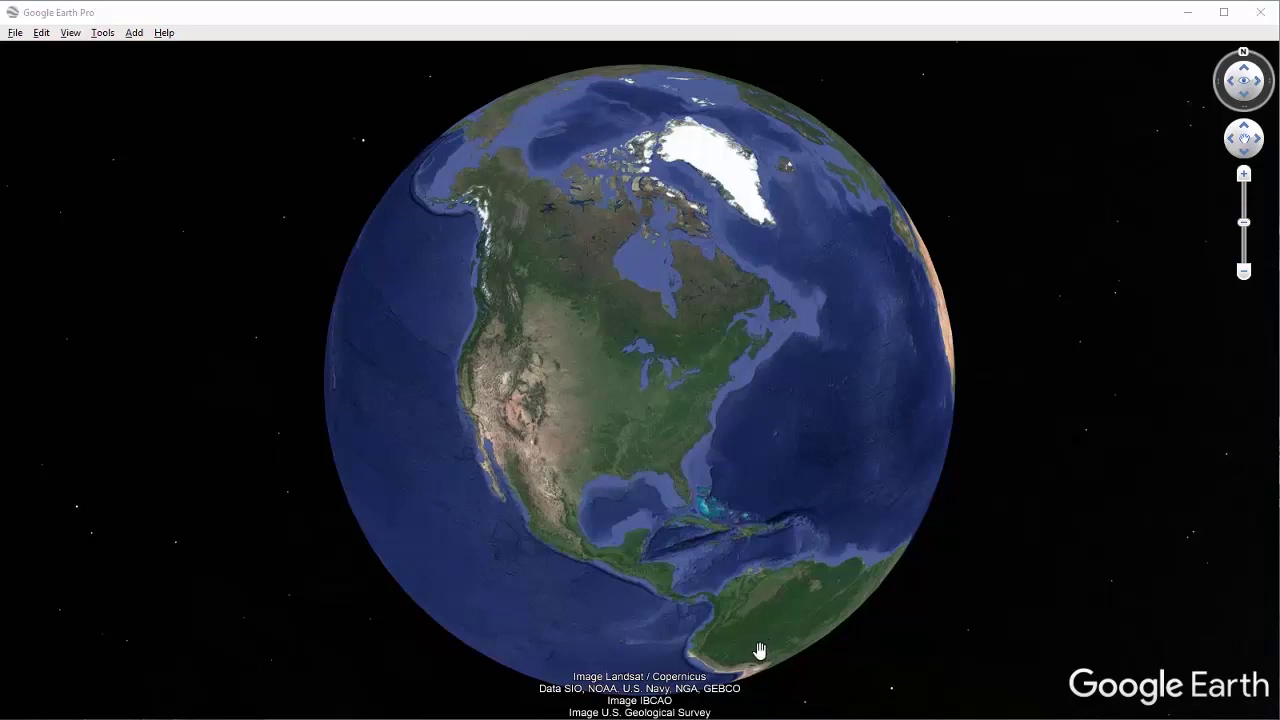
- Rotate the globe to South America and zoom in toward the Amazon
{"action": "left_click_drag", "start_coordinate": [760, 651], "coordinate": [613, 460]}
{"action": "left_click_drag", "start_coordinate": [684, 555], "coordinate": [635, 511]}
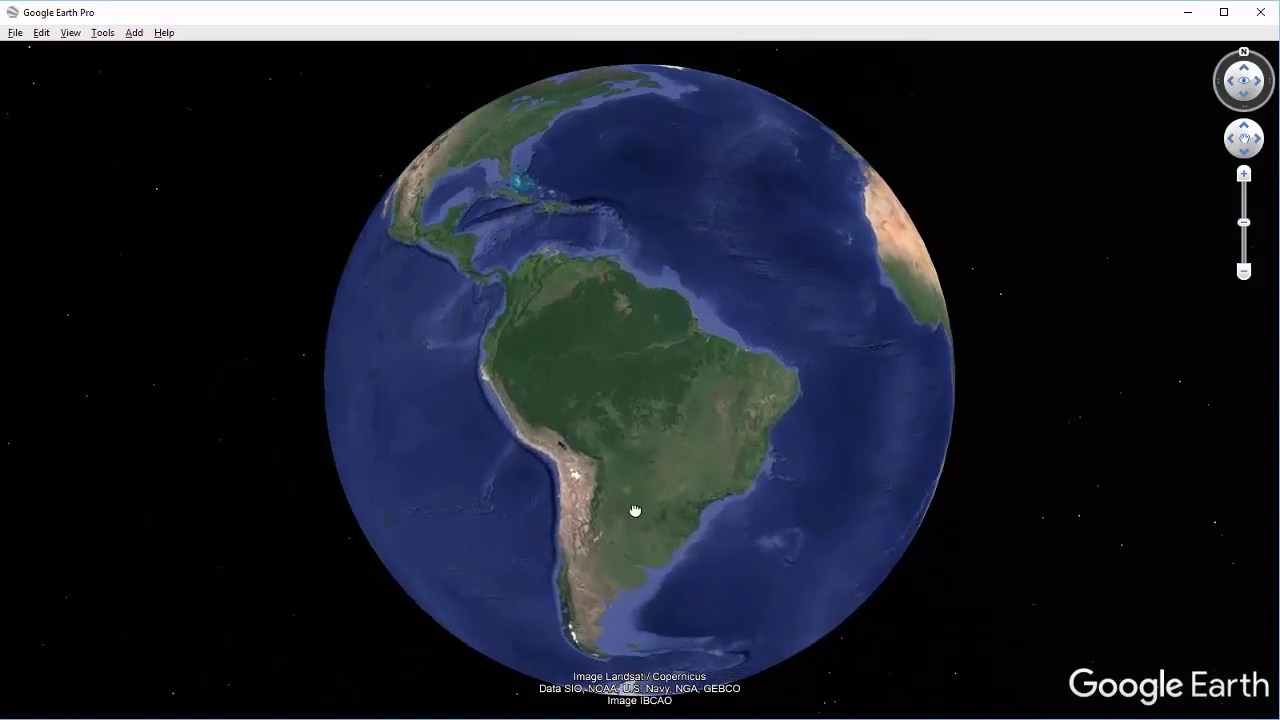
{"action": "scroll", "coordinate": [674, 449], "scroll_direction": "up", "scroll_amount": 5}
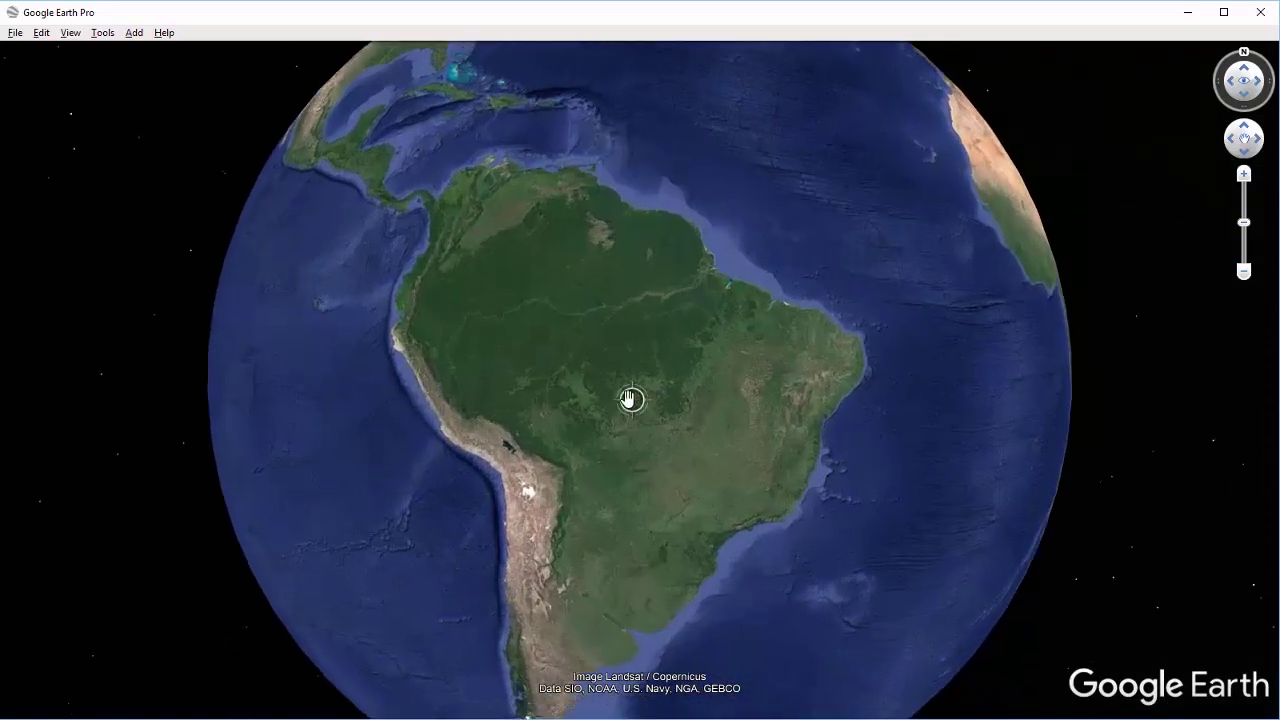
{"action": "scroll", "coordinate": [651, 391], "scroll_direction": "up", "scroll_amount": 3}
{"action": "scroll", "coordinate": [700, 417], "scroll_direction": "up", "scroll_amount": 3}
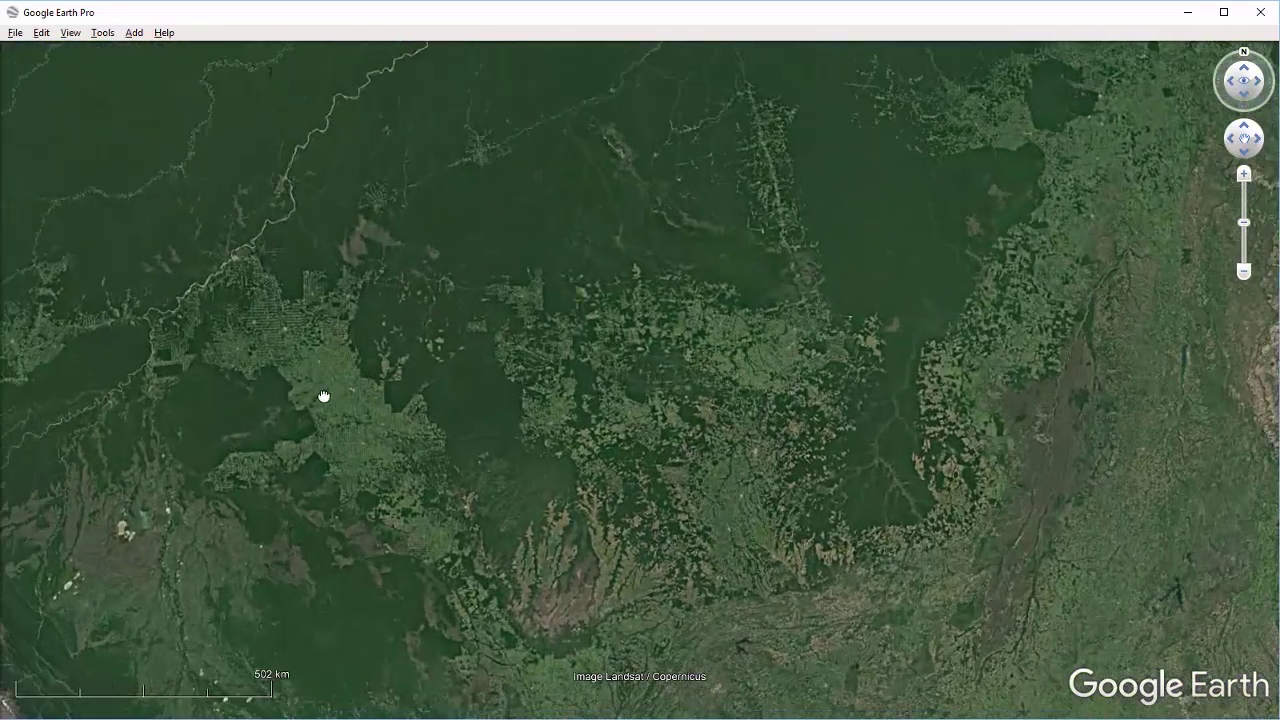
{"action": "left_click_drag", "start_coordinate": [323, 397], "coordinate": [620, 400]}
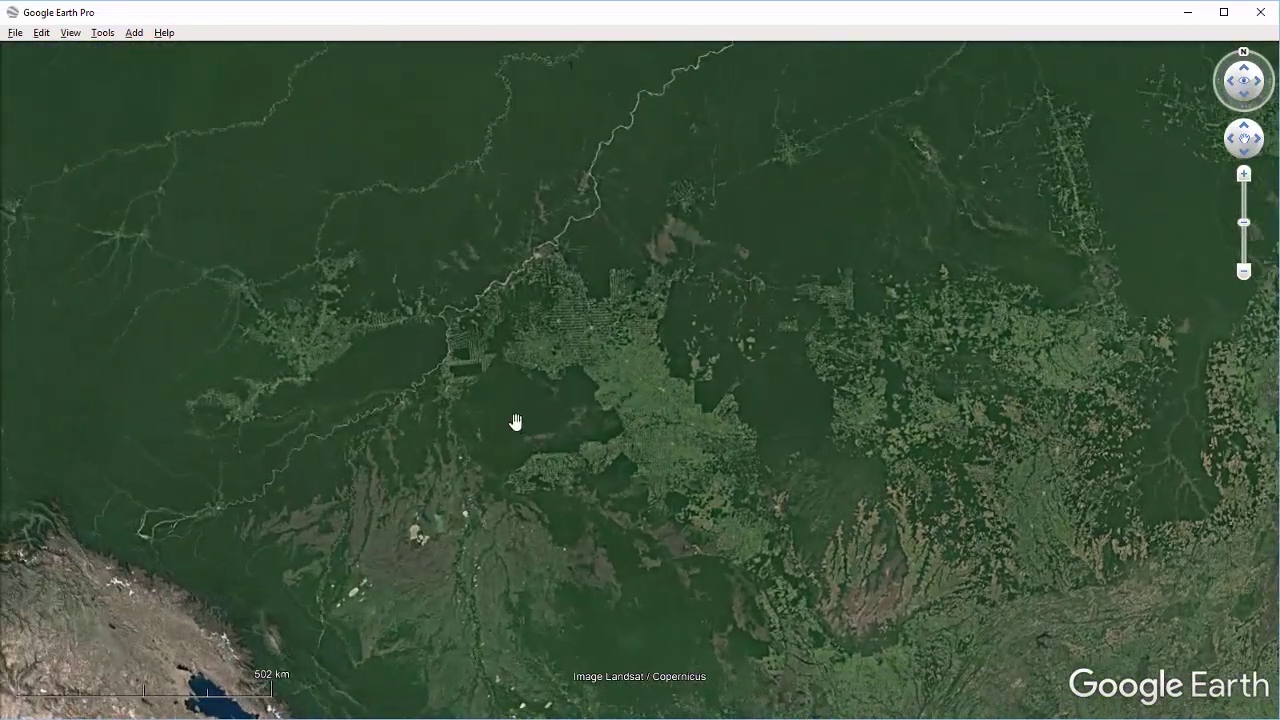
{"action": "scroll", "coordinate": [490, 386], "scroll_direction": "up", "scroll_amount": 3}
{"action": "scroll", "coordinate": [520, 374], "scroll_direction": "up", "scroll_amount": 2}
- Zoom, tilt and pan to frame the fishbone clearings beside the river at about 92 km scale
{"action": "left_click_drag", "start_coordinate": [506, 266], "coordinate": [482, 435]}
{"action": "scroll", "coordinate": [482, 435], "scroll_direction": "up", "scroll_amount": 3}
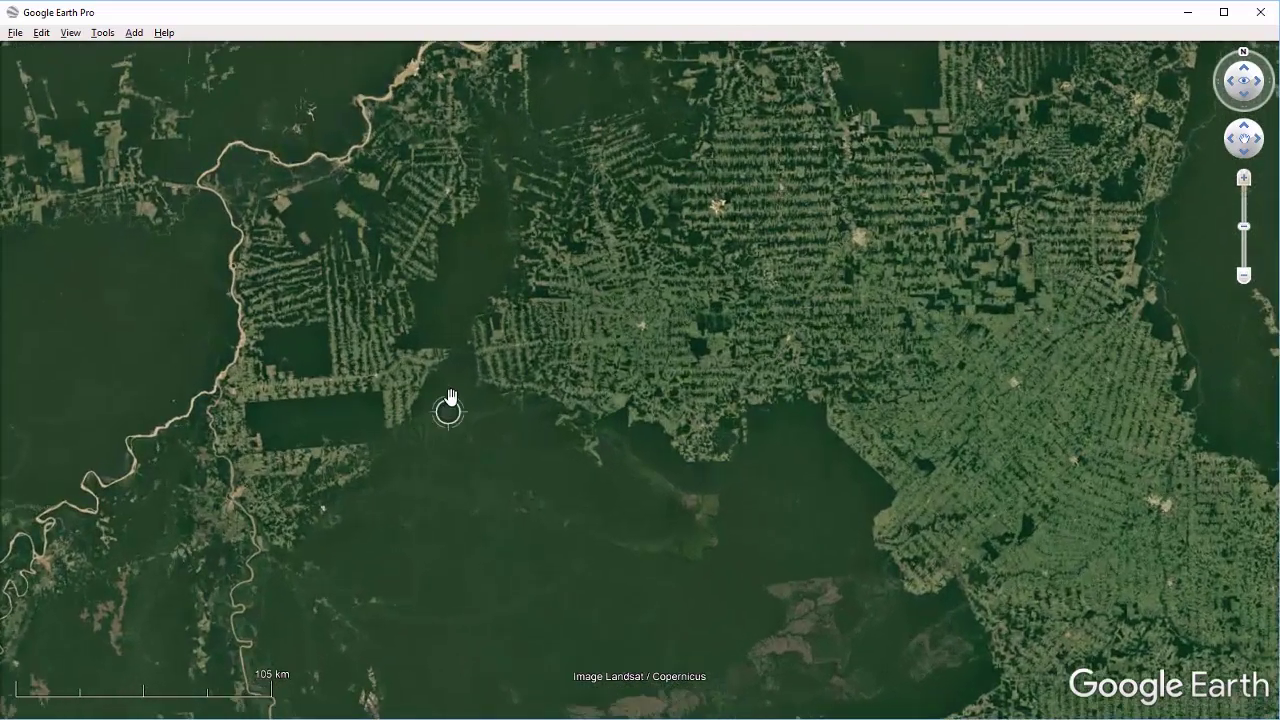
{"action": "scroll", "coordinate": [470, 314], "scroll_direction": "down", "scroll_amount": 3}
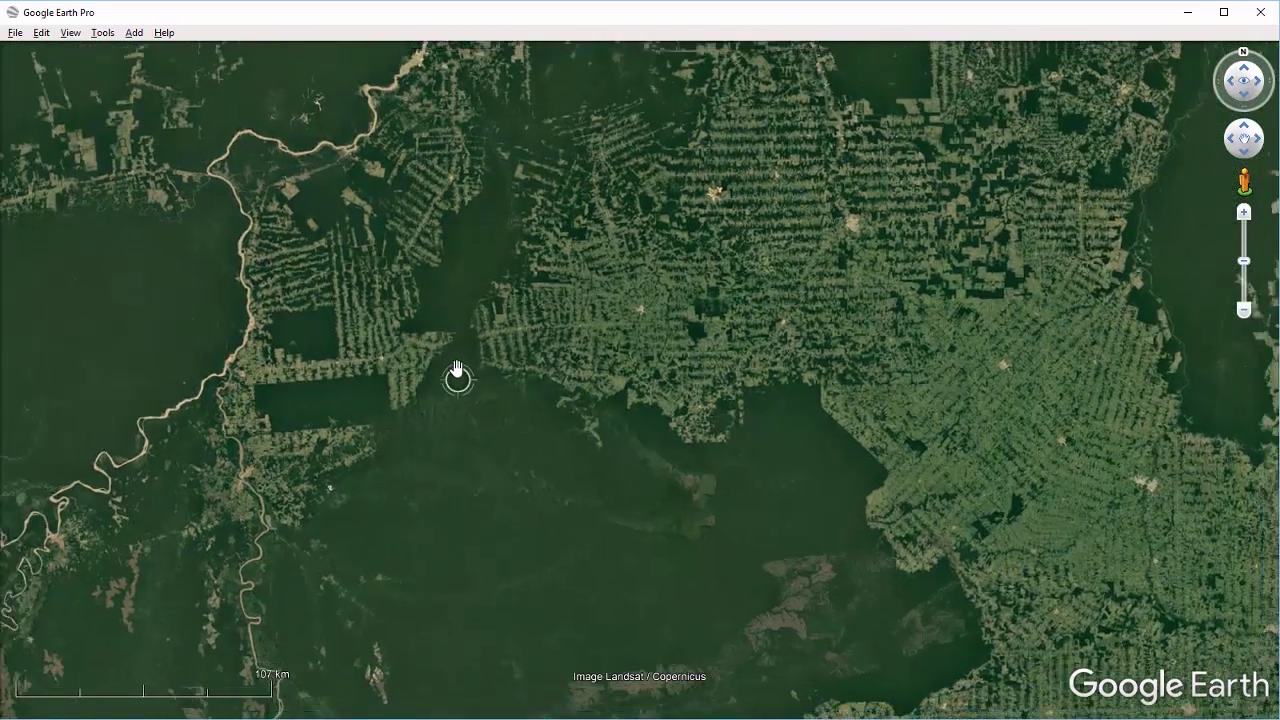
{"action": "scroll", "coordinate": [466, 363], "scroll_direction": "up", "scroll_amount": 2}
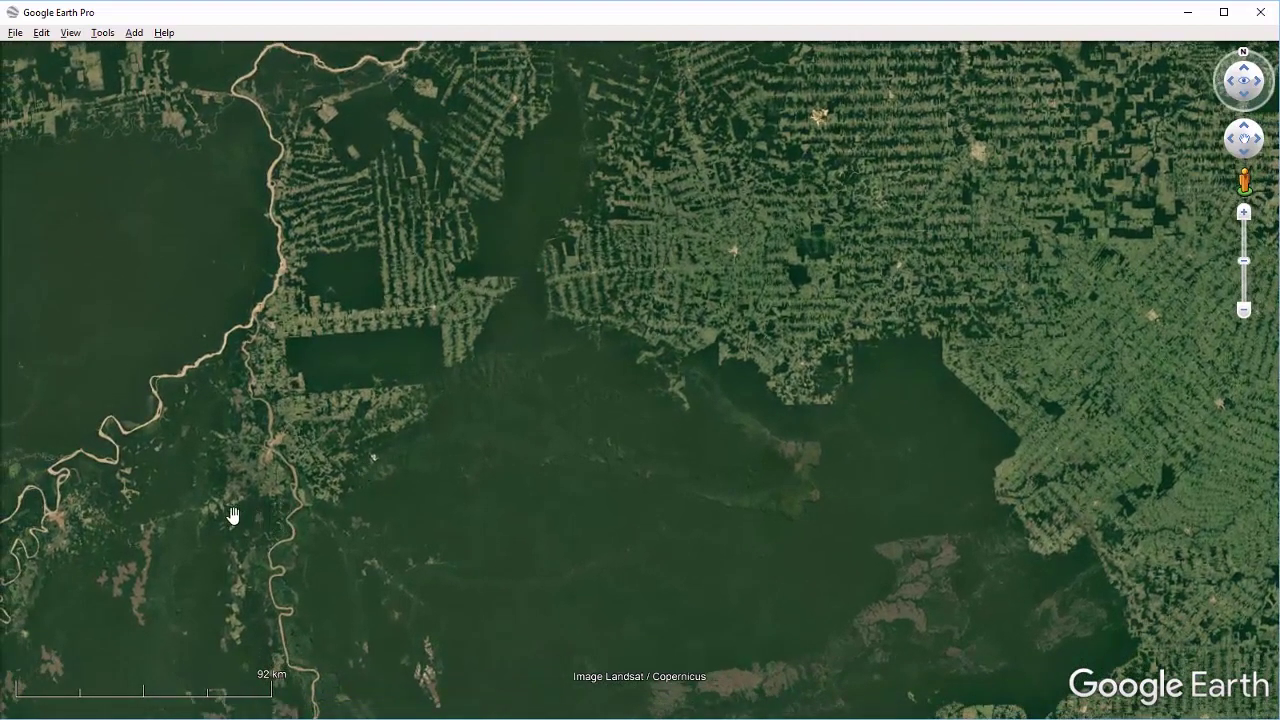
{"action": "scroll", "coordinate": [232, 516], "scroll_direction": "up", "scroll_amount": 1}
{"action": "left_click_drag", "start_coordinate": [224, 476], "coordinate": [207, 460]}
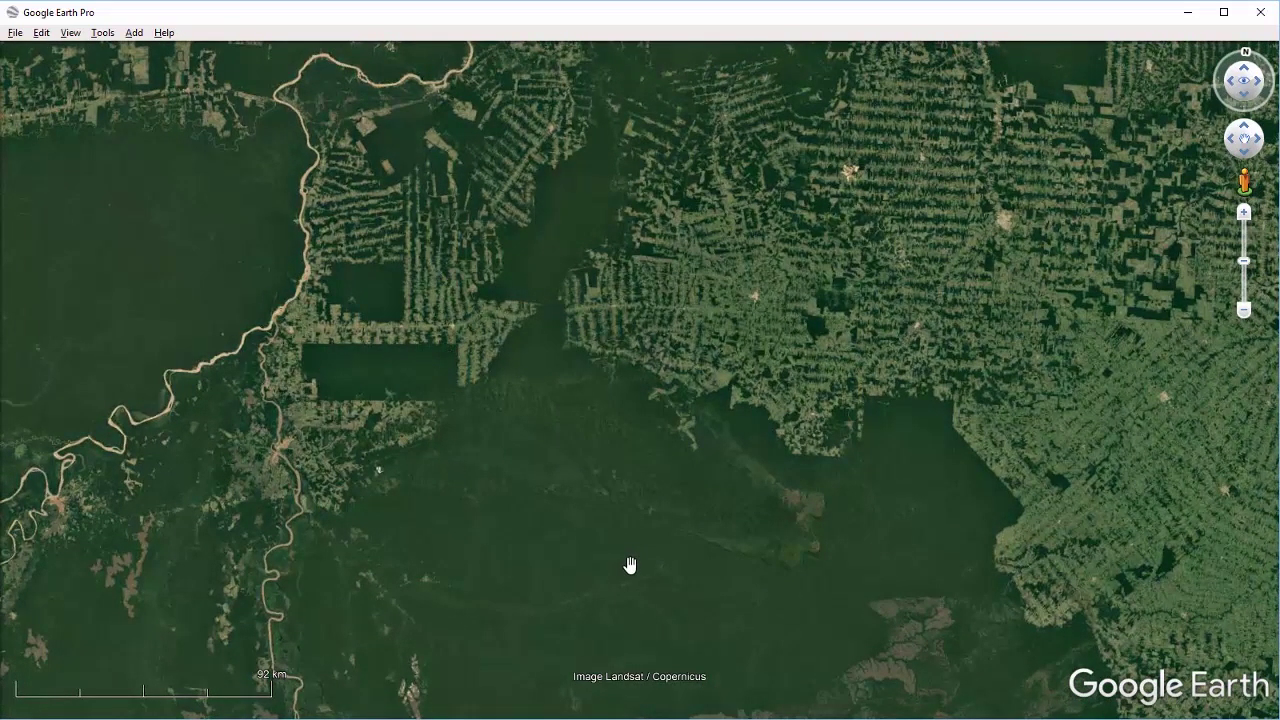
{"action": "left_click_drag", "start_coordinate": [551, 606], "coordinate": [467, 539]}
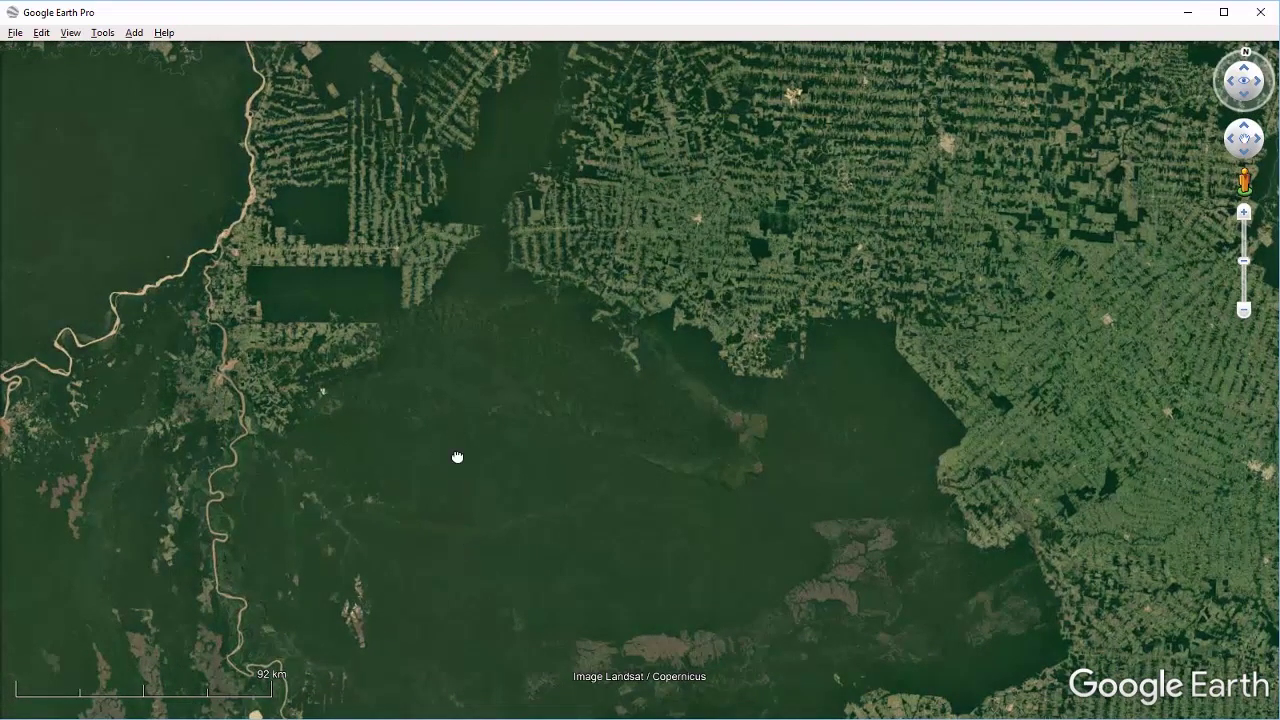
{"action": "left_click_drag", "start_coordinate": [457, 454], "coordinate": [443, 509]}
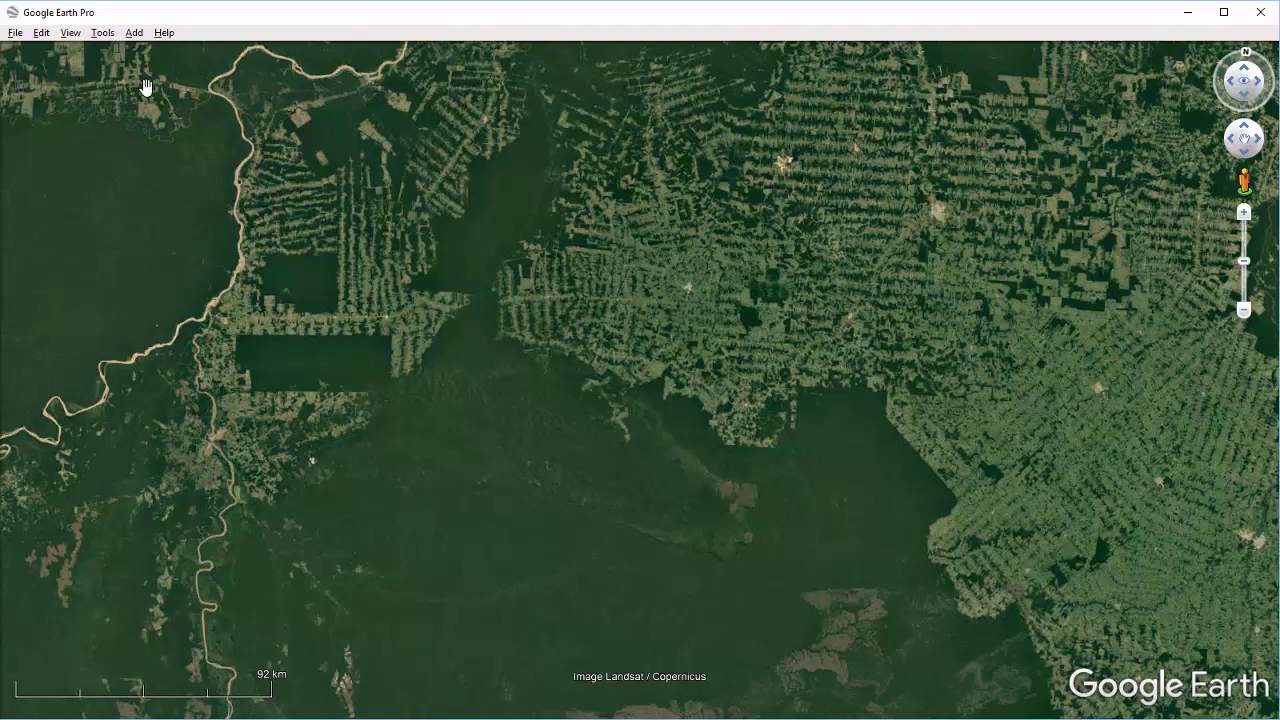
- Open the Ruler tool for polygon measurement and move its window aside
{"action": "left_click", "coordinate": [103, 36]}
{"action": "left_click", "coordinate": [108, 50]}
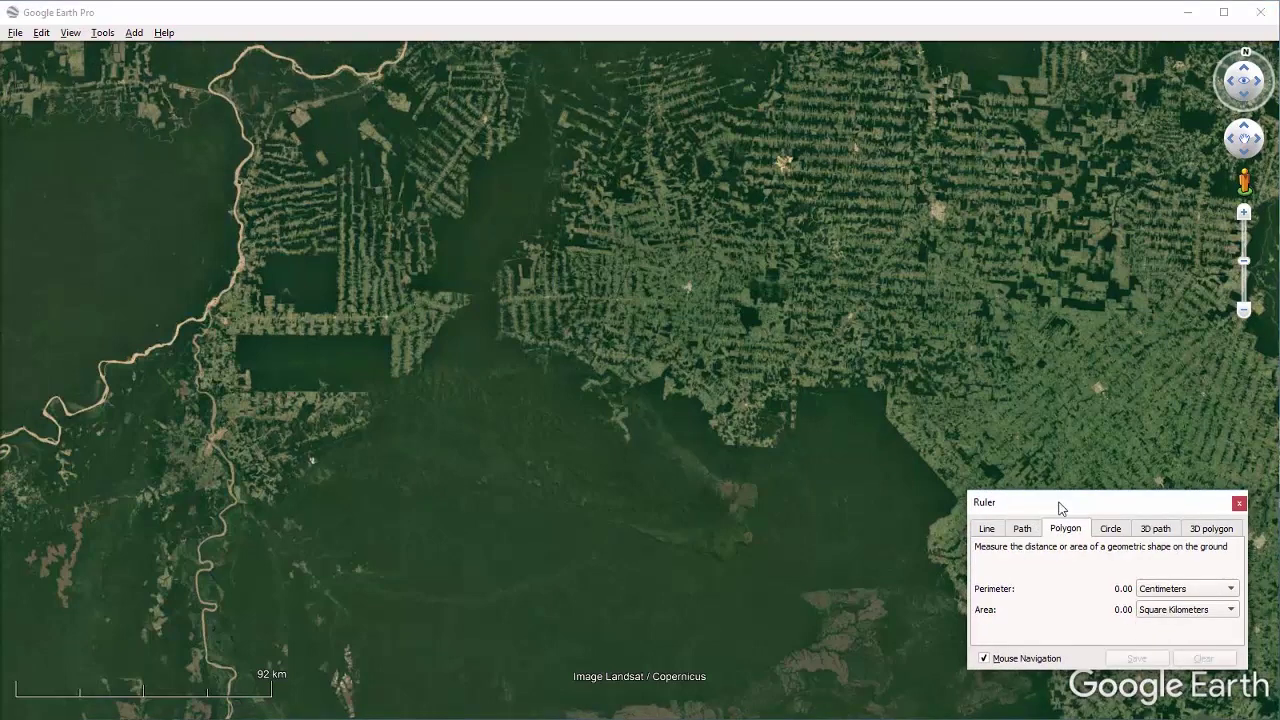
{"action": "left_click_drag", "start_coordinate": [1060, 508], "coordinate": [1088, 557]}
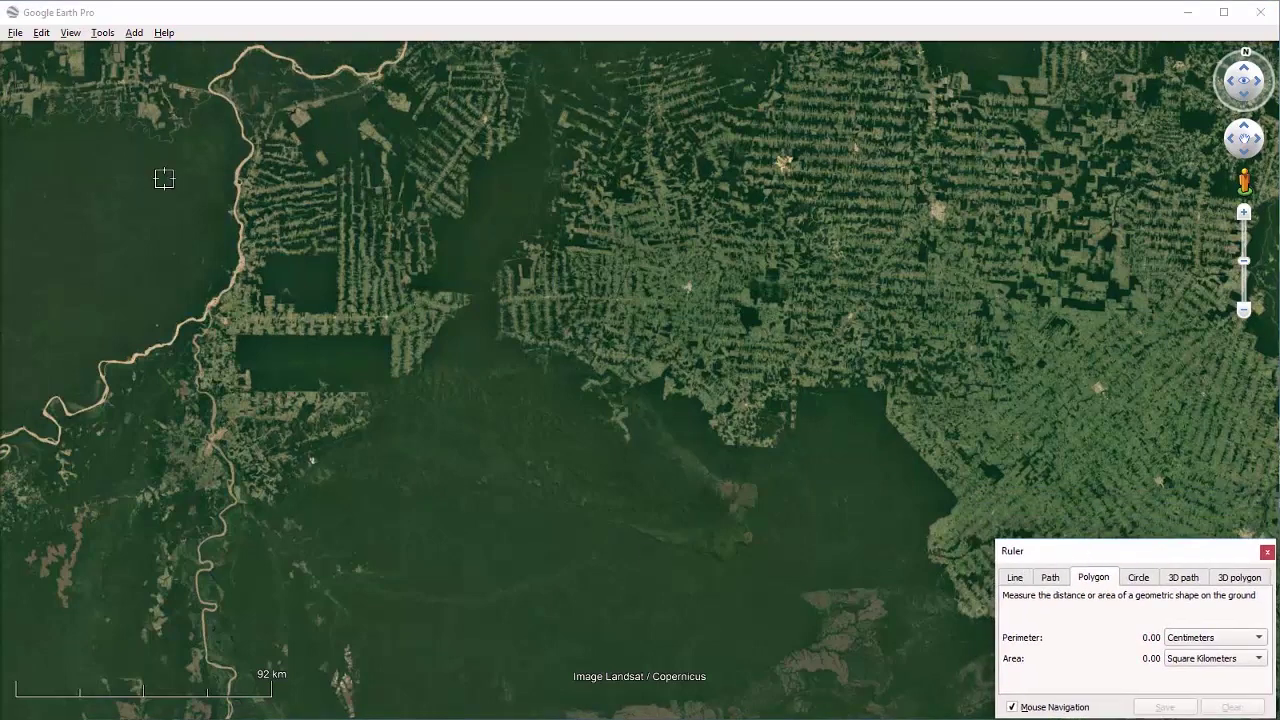
- Place four corners around the clearings, giving an area of 72,266.86 square kilometres
{"action": "left_click", "coordinate": [113, 105]}
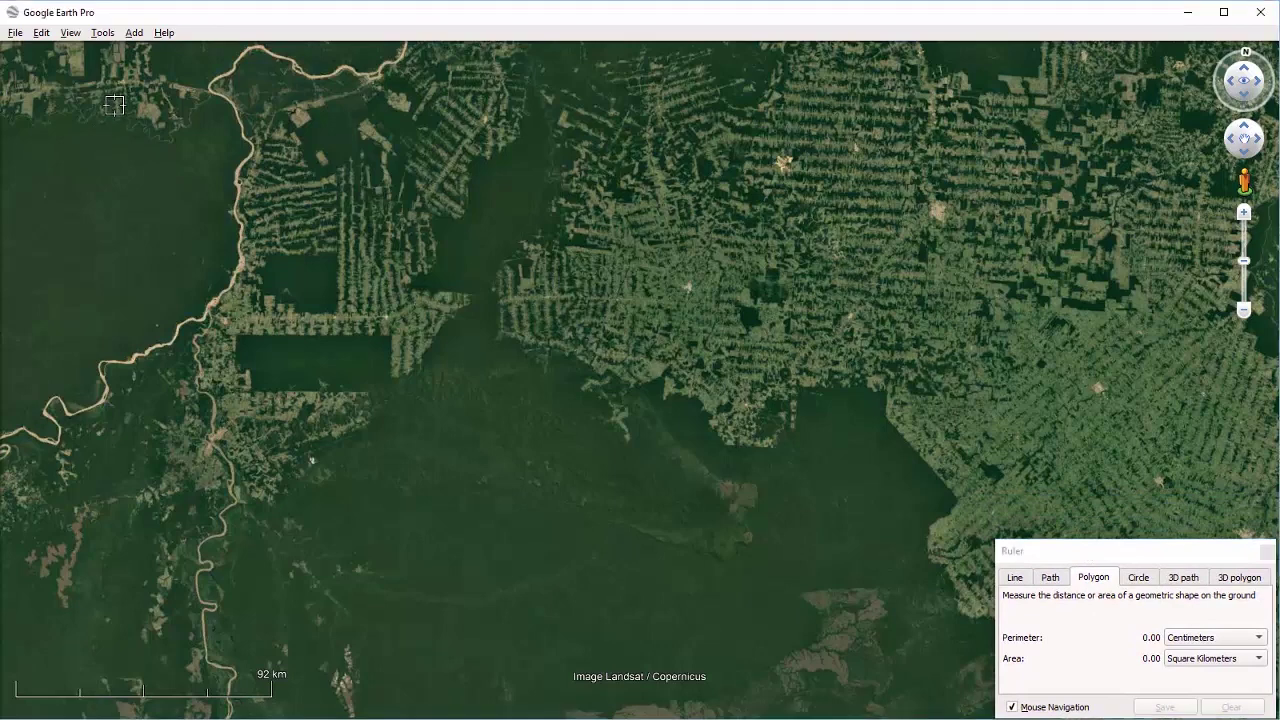
{"action": "left_click", "coordinate": [104, 641]}
{"action": "left_click_drag", "start_coordinate": [106, 645], "coordinate": [111, 643]}
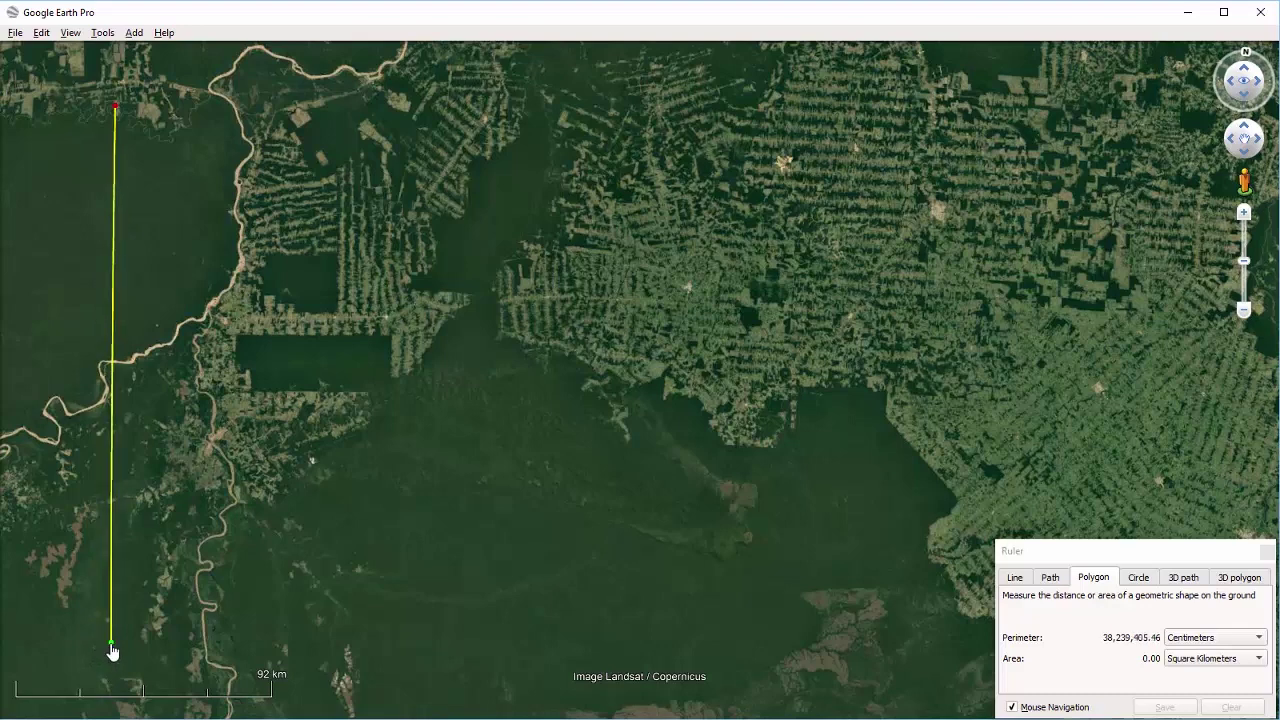
{"action": "left_click_drag", "start_coordinate": [1080, 563], "coordinate": [607, 353]}
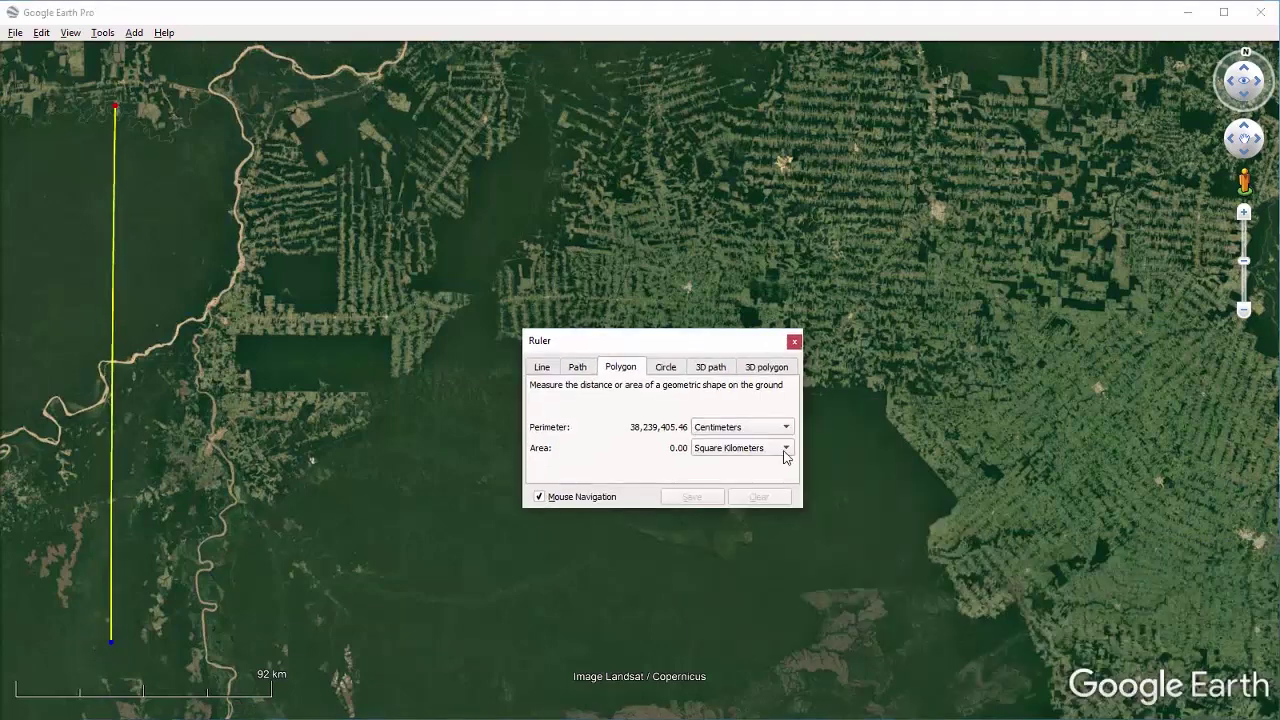
{"action": "left_click", "coordinate": [1156, 641]}
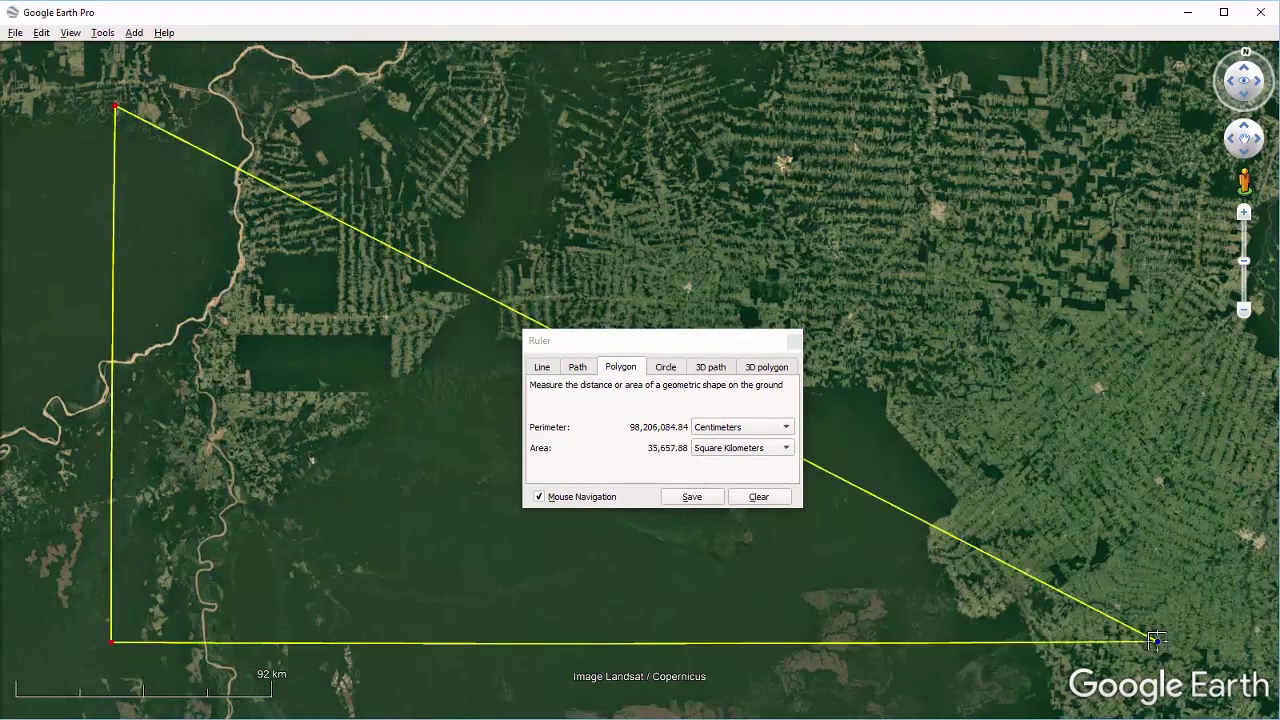
{"action": "left_click", "coordinate": [1133, 114]}
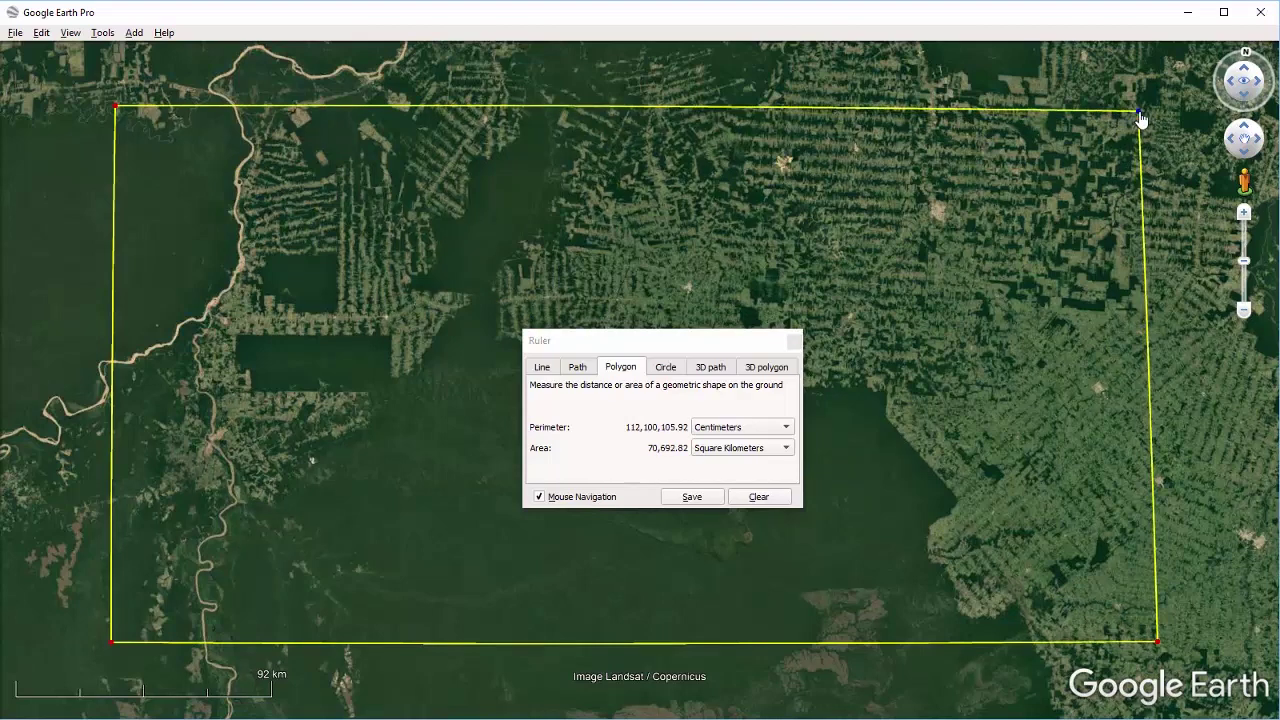
{"action": "mouse_move", "coordinate": [1139, 114]}
{"action": "left_mouse_down"}
{"action": "mouse_move", "coordinate": [1168, 99]}
{"action": "mouse_move", "coordinate": [1162, 108]}
{"action": "left_mouse_up"}
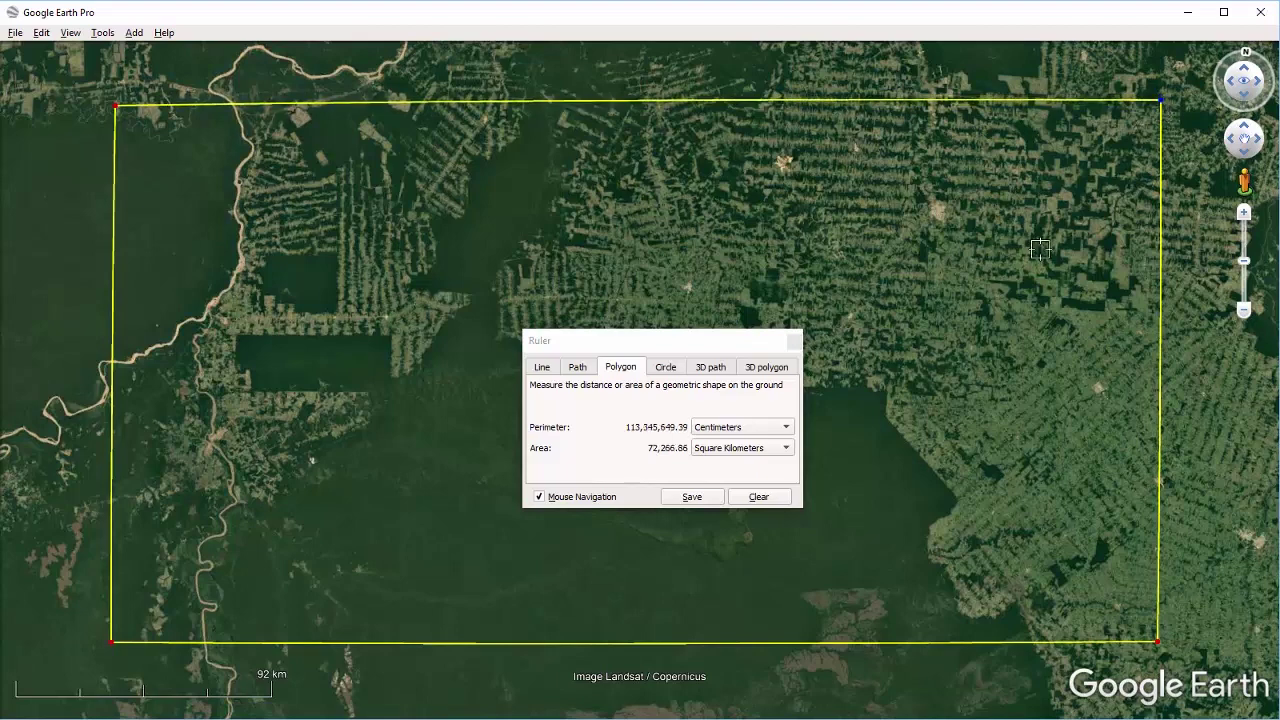
{"action": "left_click_drag", "start_coordinate": [665, 345], "coordinate": [789, 346]}
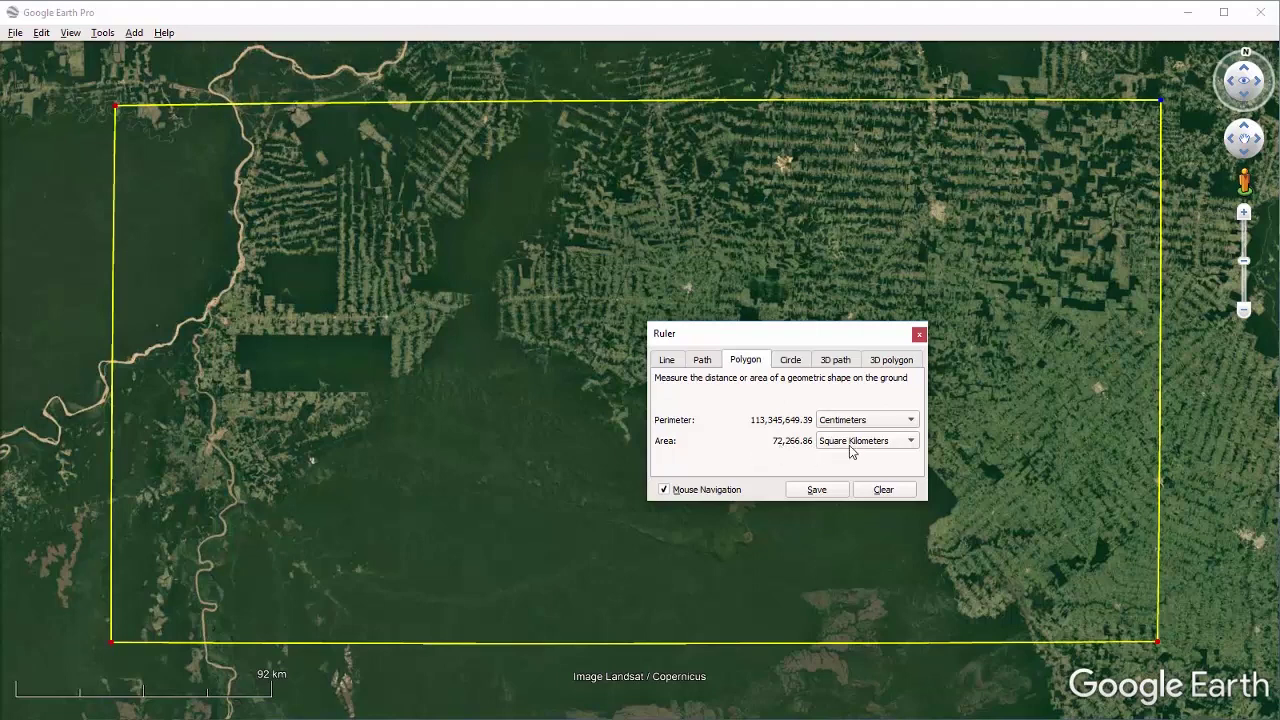
{"action": "left_click", "coordinate": [898, 448]}
{"action": "left_click", "coordinate": [865, 506]}
{"action": "left_click", "coordinate": [871, 450]}
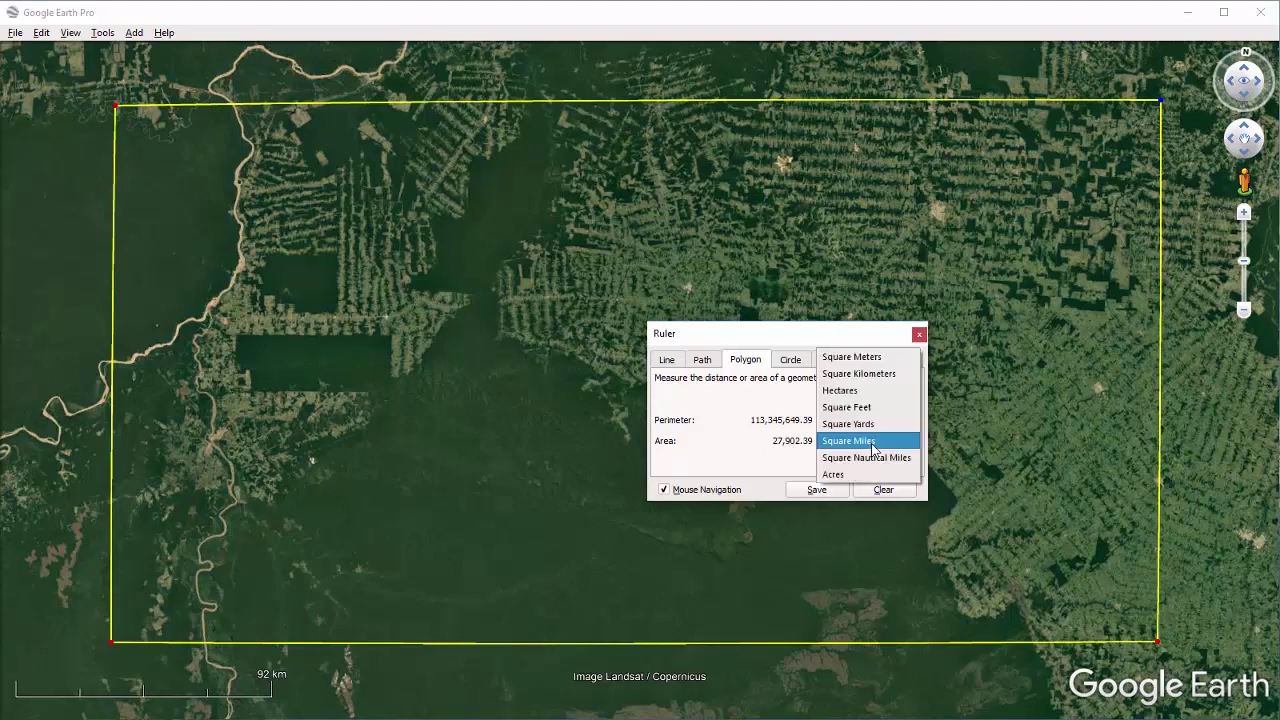
{"action": "left_click", "coordinate": [904, 373]}
{"action": "left_click_drag", "start_coordinate": [845, 336], "coordinate": [1186, 553]}
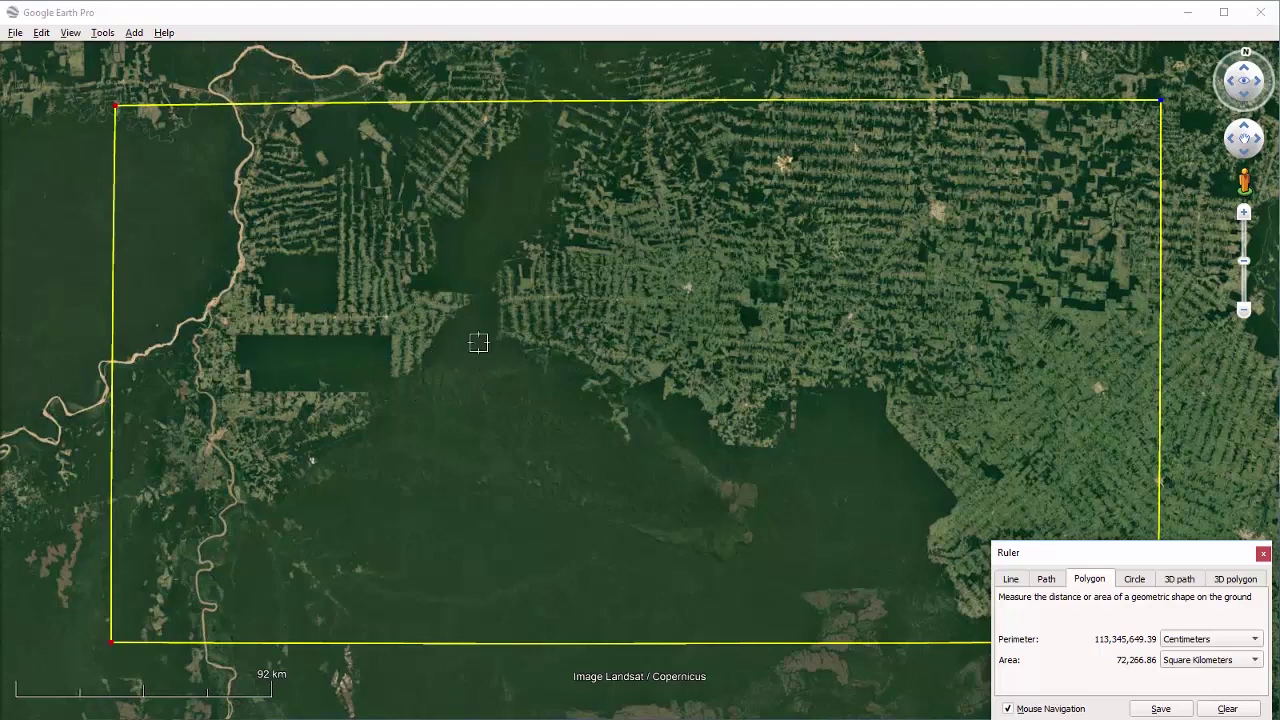
- Show historical imagery from 12/1996 and copy the map view as an image
{"action": "left_click", "coordinate": [70, 32]}
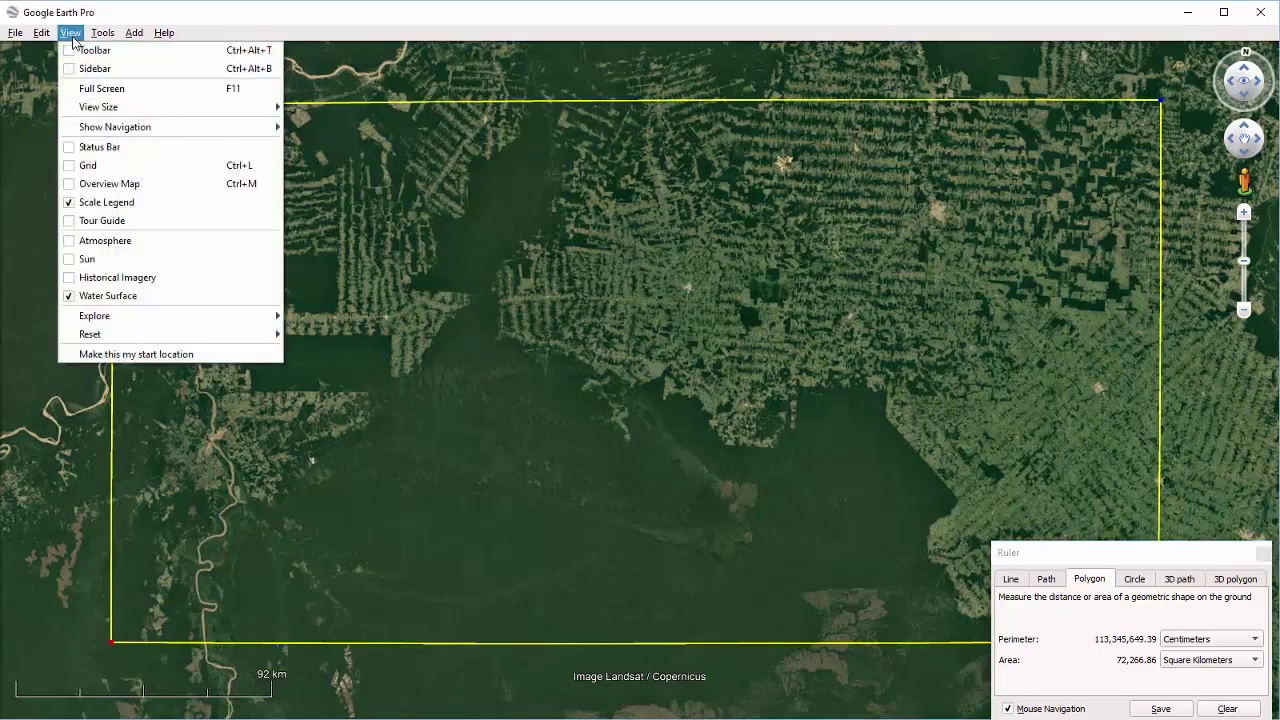
{"action": "left_click", "coordinate": [122, 278]}
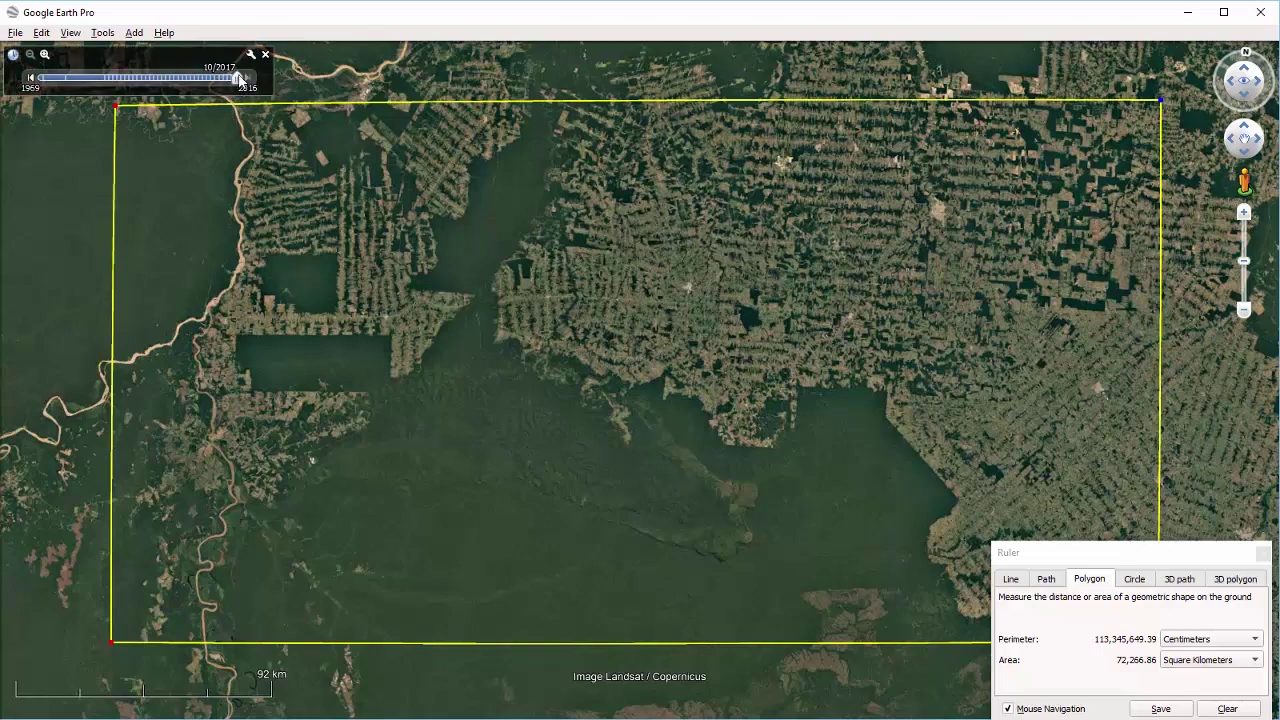
{"action": "left_click_drag", "start_coordinate": [239, 85], "coordinate": [155, 85]}
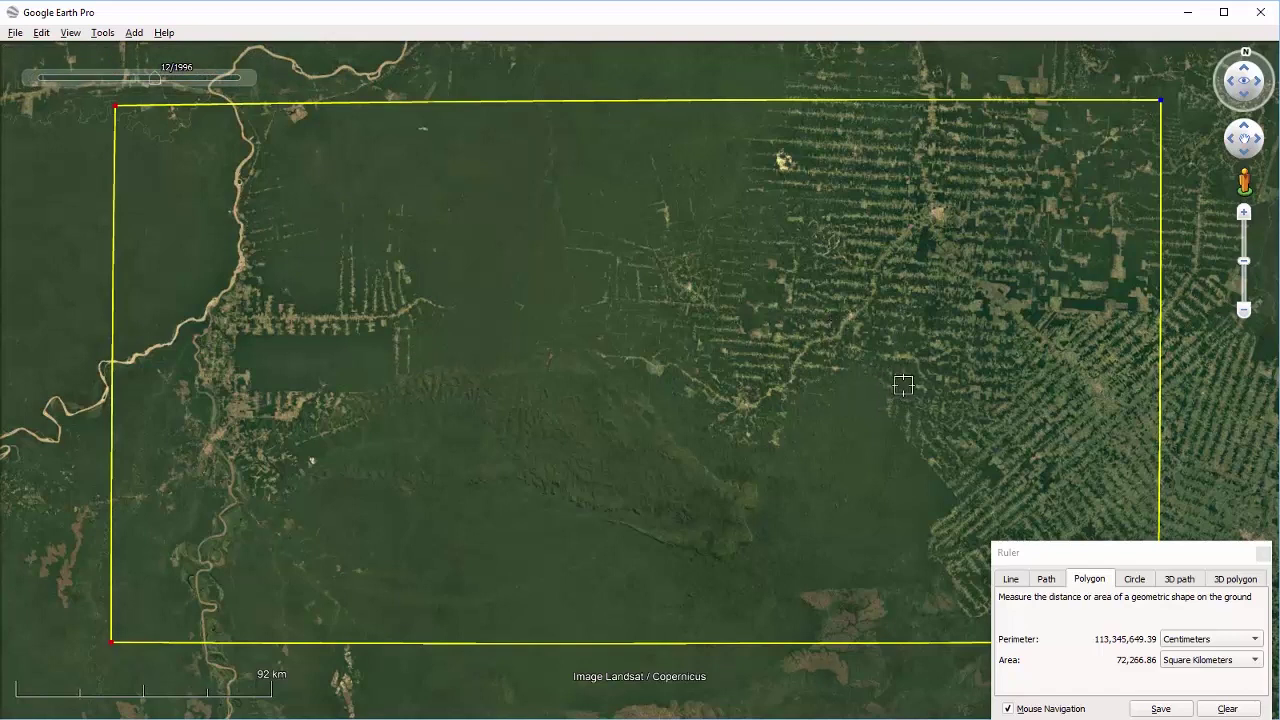
{"action": "left_click", "coordinate": [44, 36]}
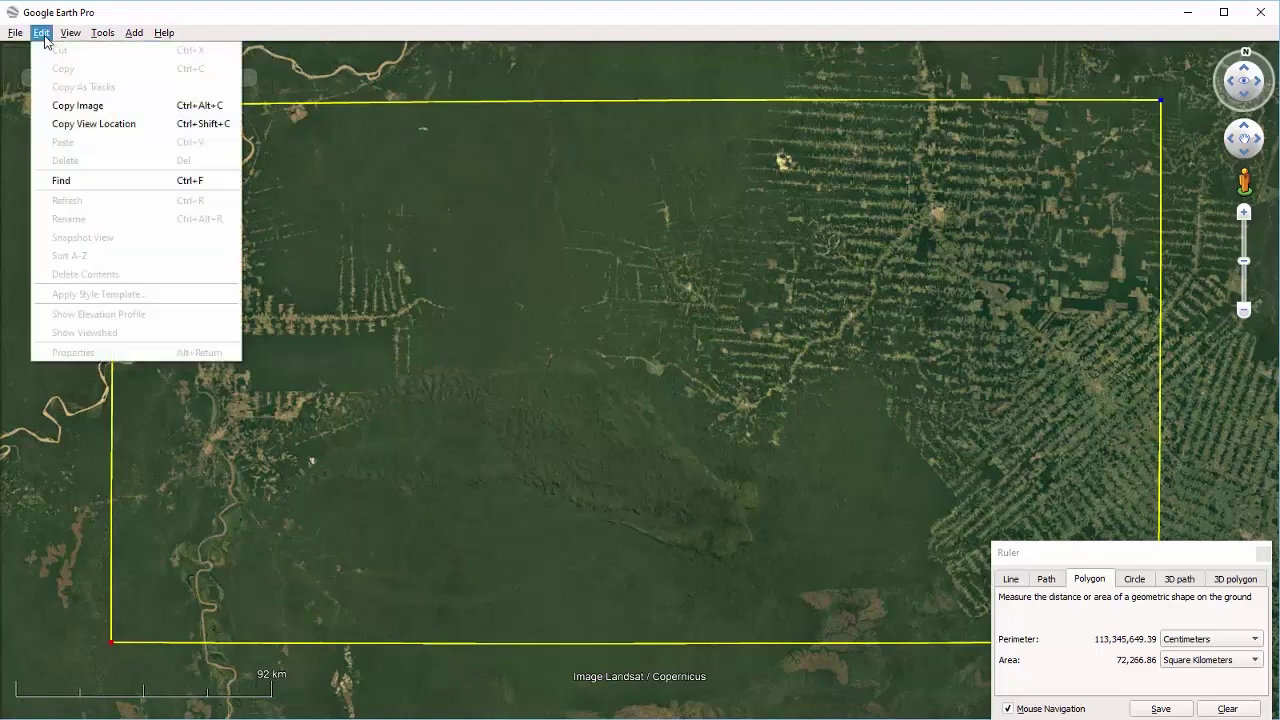
{"action": "left_click", "coordinate": [95, 116]}
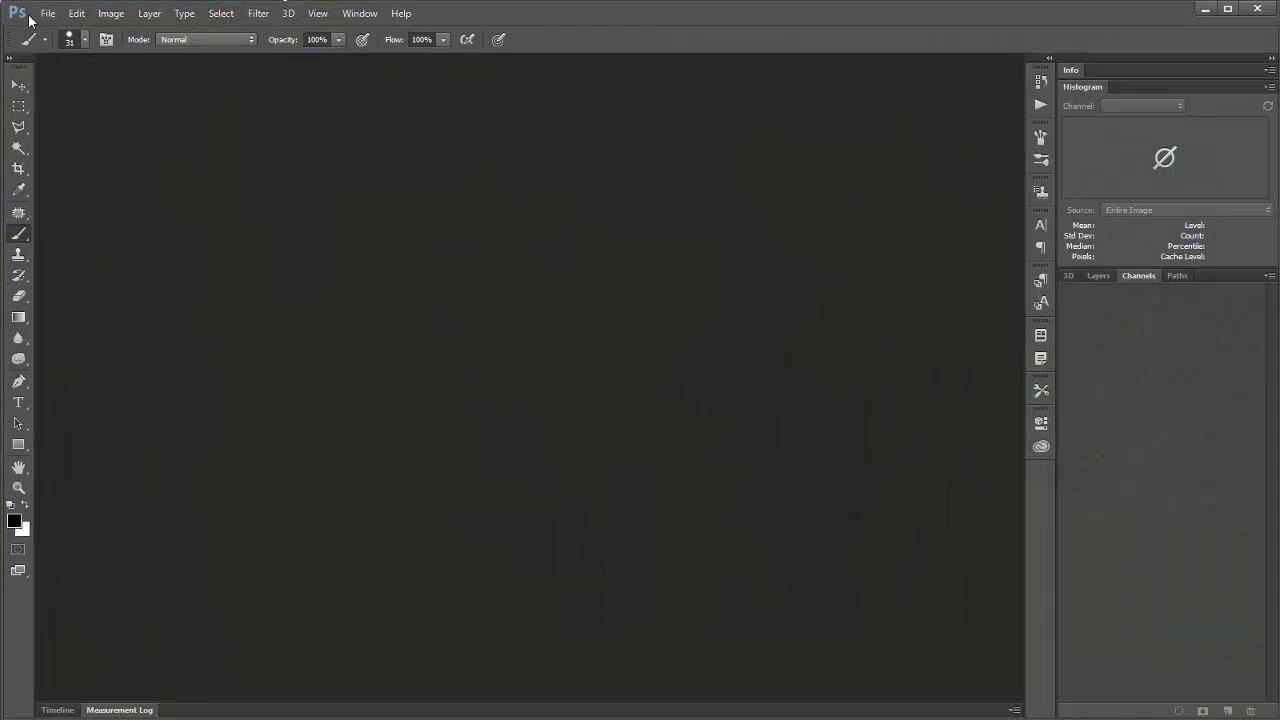
- Create a Clipboard-preset transparent document and paste the 1996 map into it as Layer 1
{"action": "left_click", "coordinate": [47, 13]}
{"action": "left_click", "coordinate": [52, 32]}
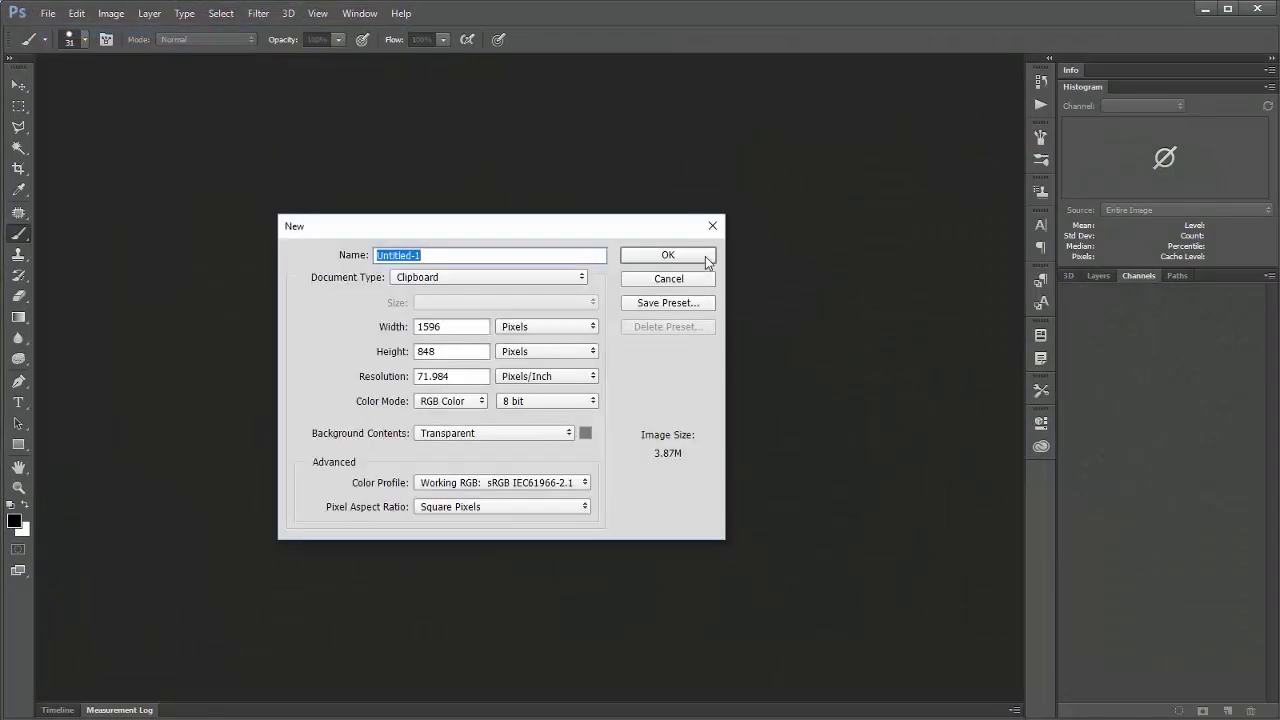
{"action": "left_click", "coordinate": [667, 255]}
{"action": "left_click", "coordinate": [76, 13]}
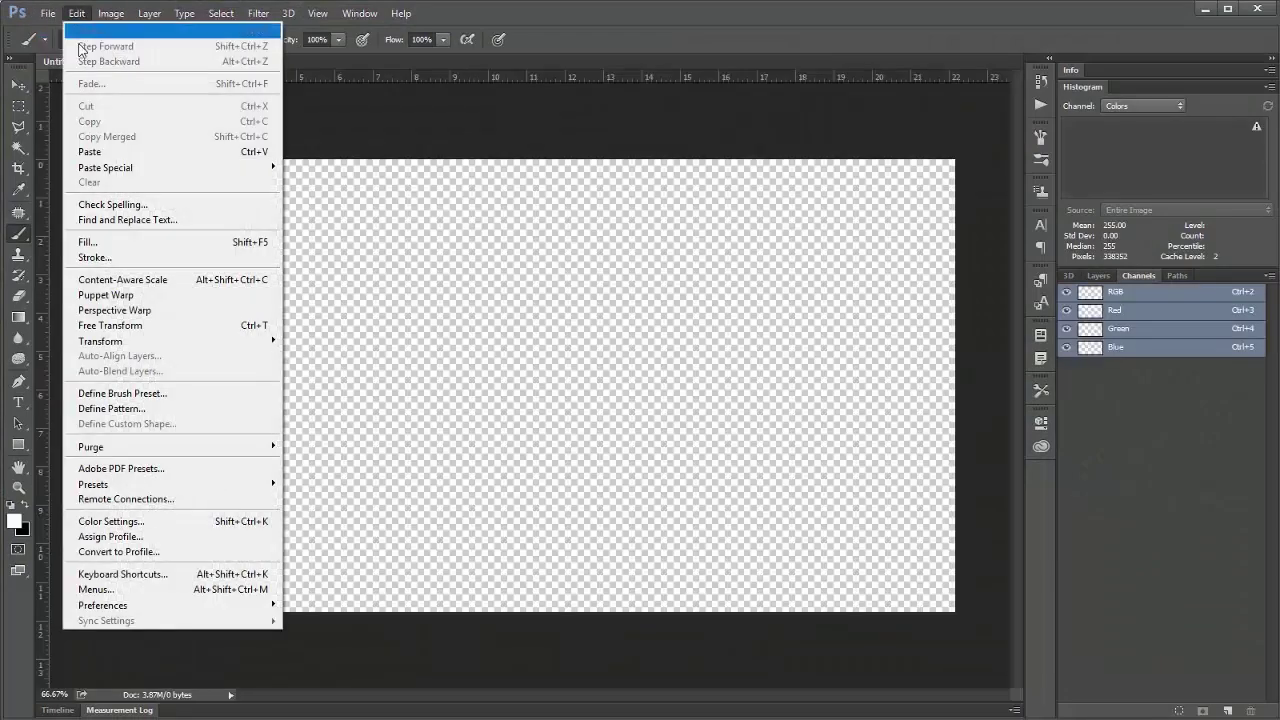
{"action": "left_click", "coordinate": [88, 152]}
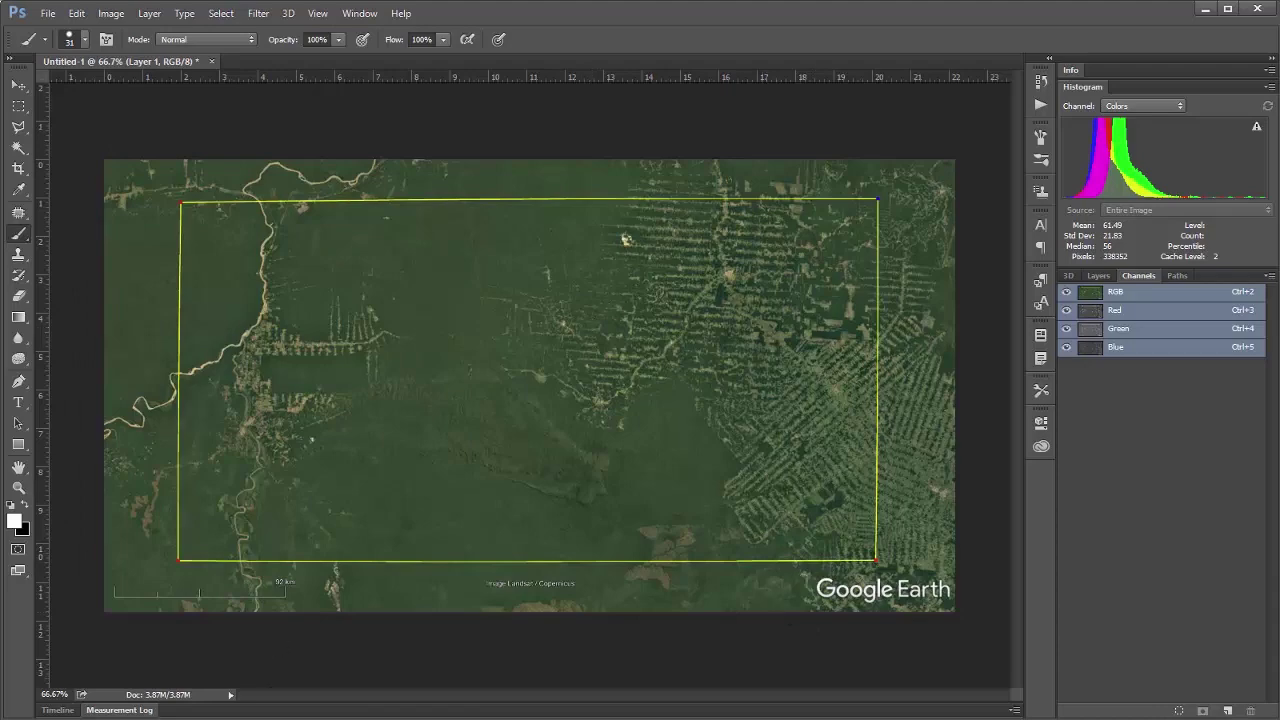
{"action": "key", "text": "alt+Tab"}
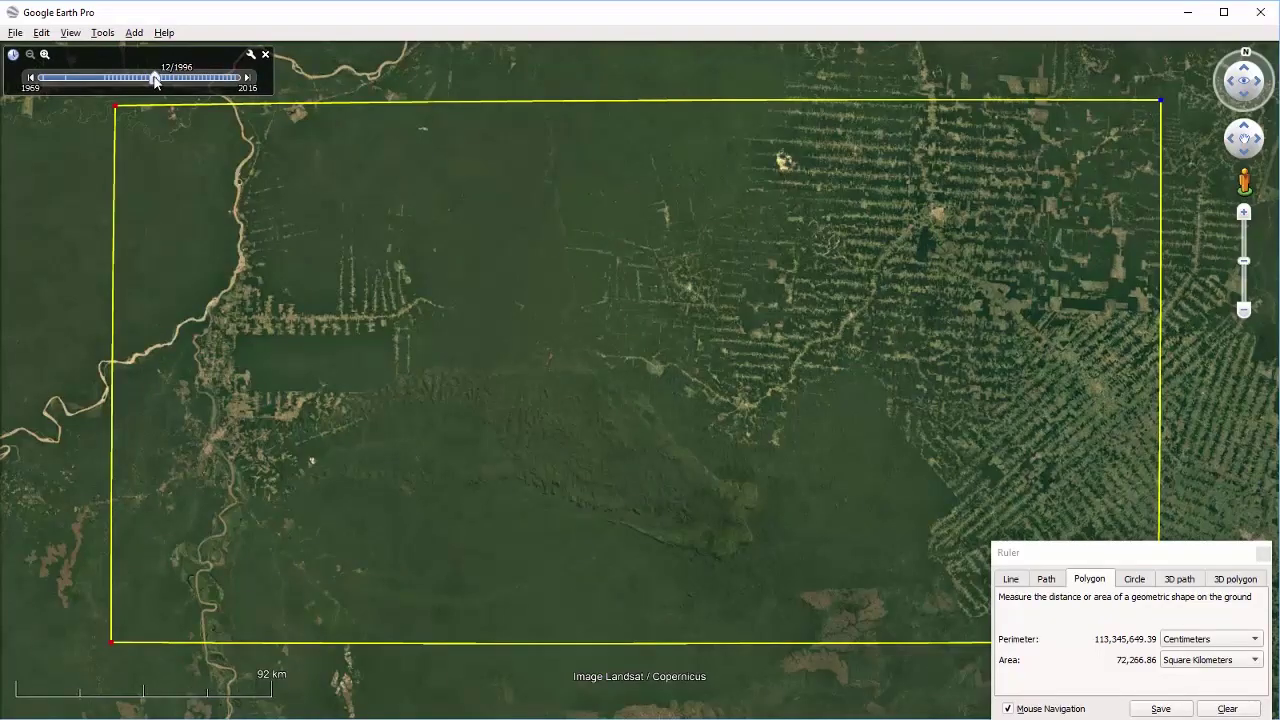
- Move the imagery date to 2016, copy the view, and paste it into Photoshop as Layer 2
{"action": "left_click_drag", "start_coordinate": [155, 82], "coordinate": [243, 80]}
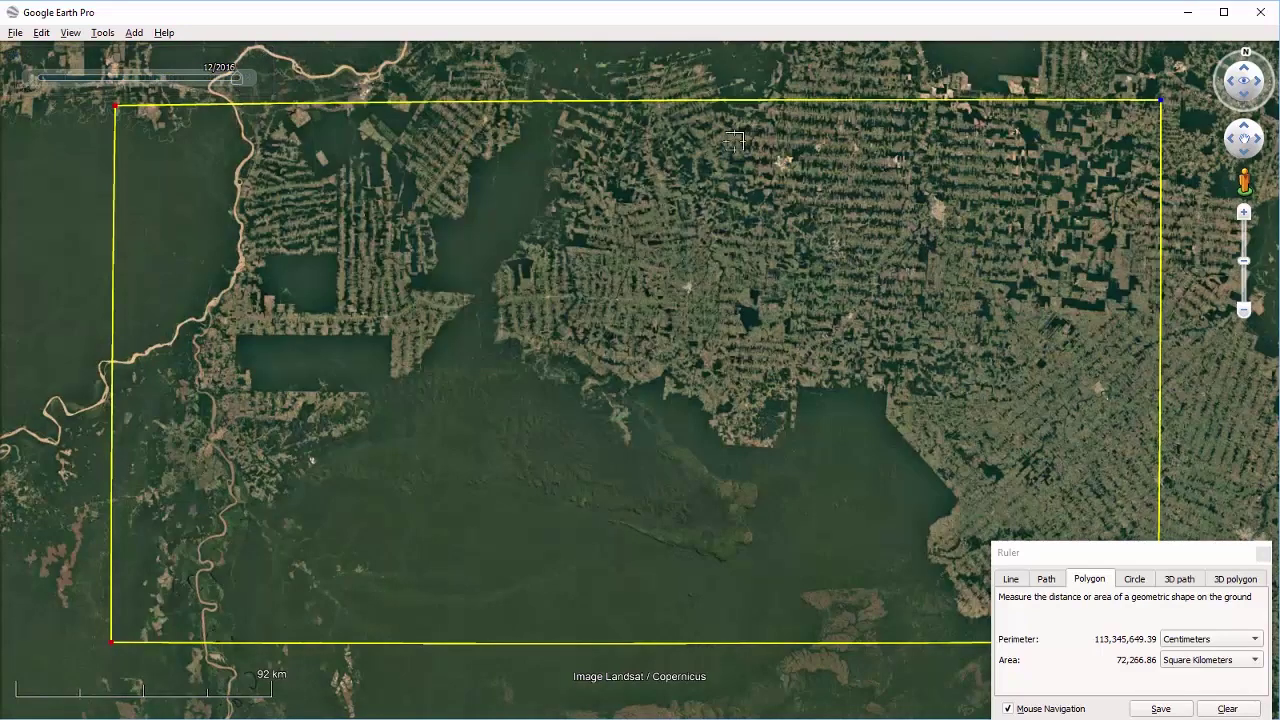
{"action": "left_click", "coordinate": [42, 33]}
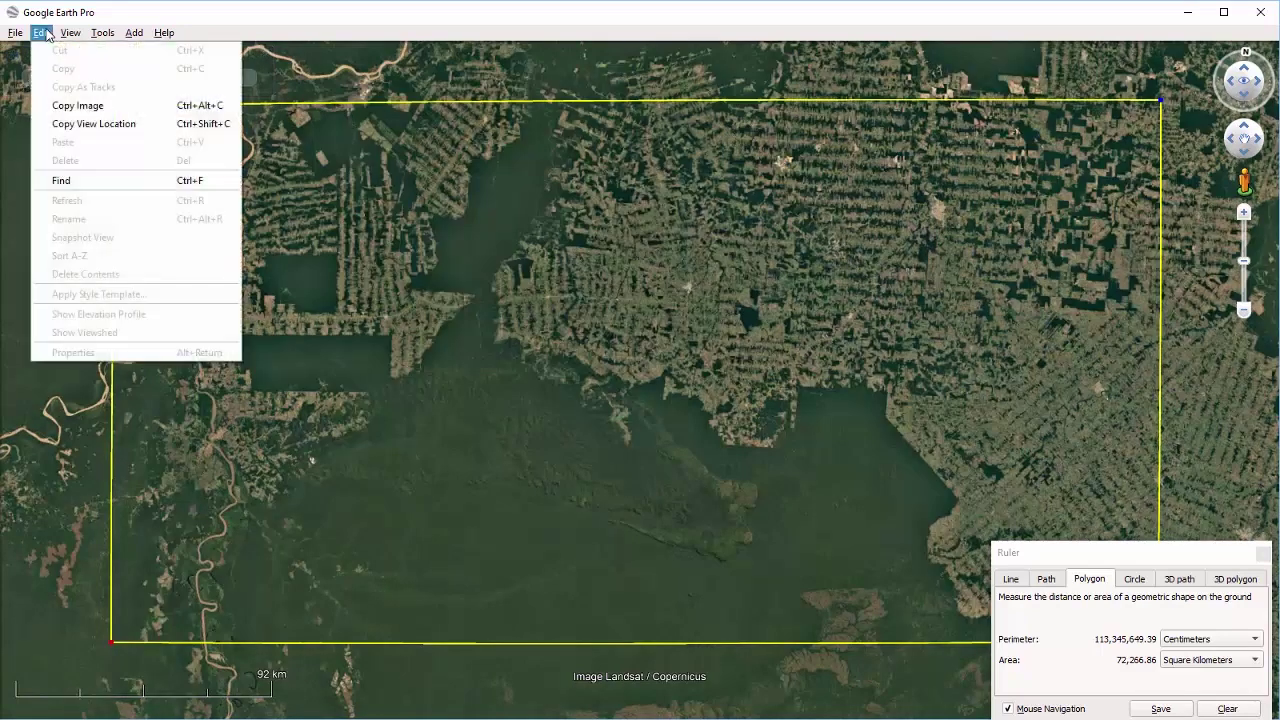
{"action": "left_click", "coordinate": [77, 105]}
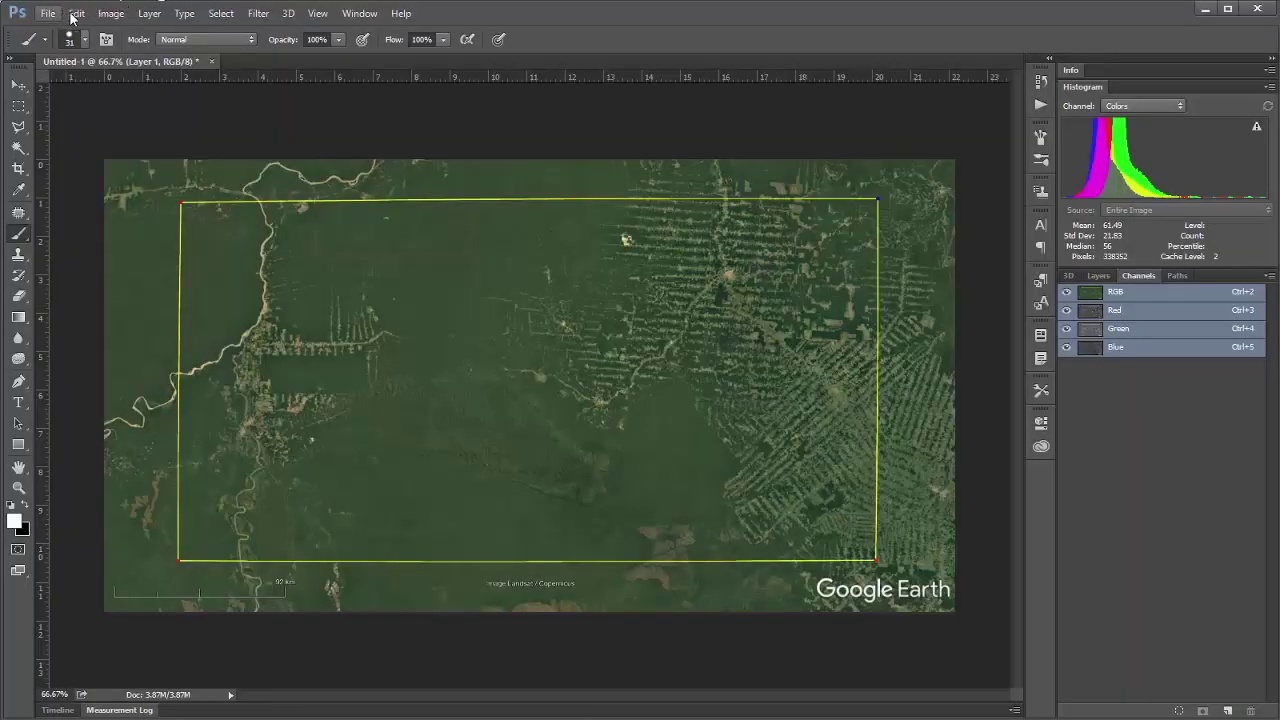
{"action": "left_click", "coordinate": [76, 13]}
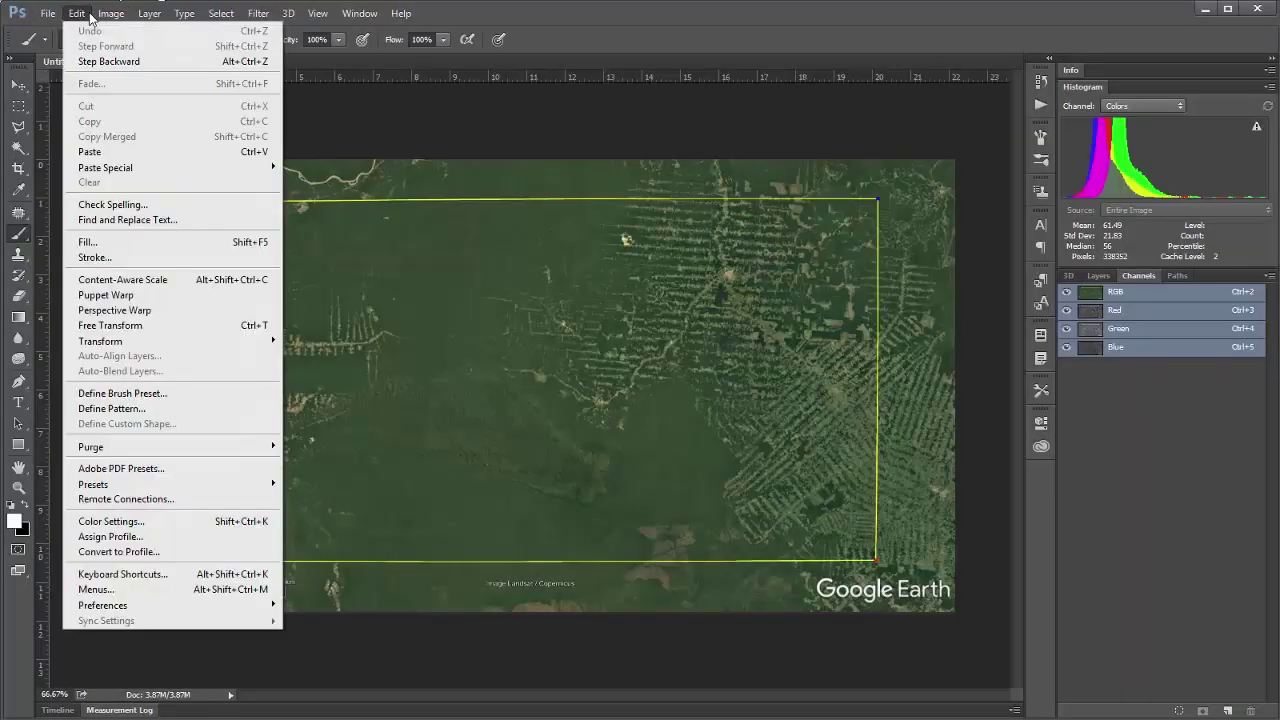
{"action": "left_click", "coordinate": [90, 152]}
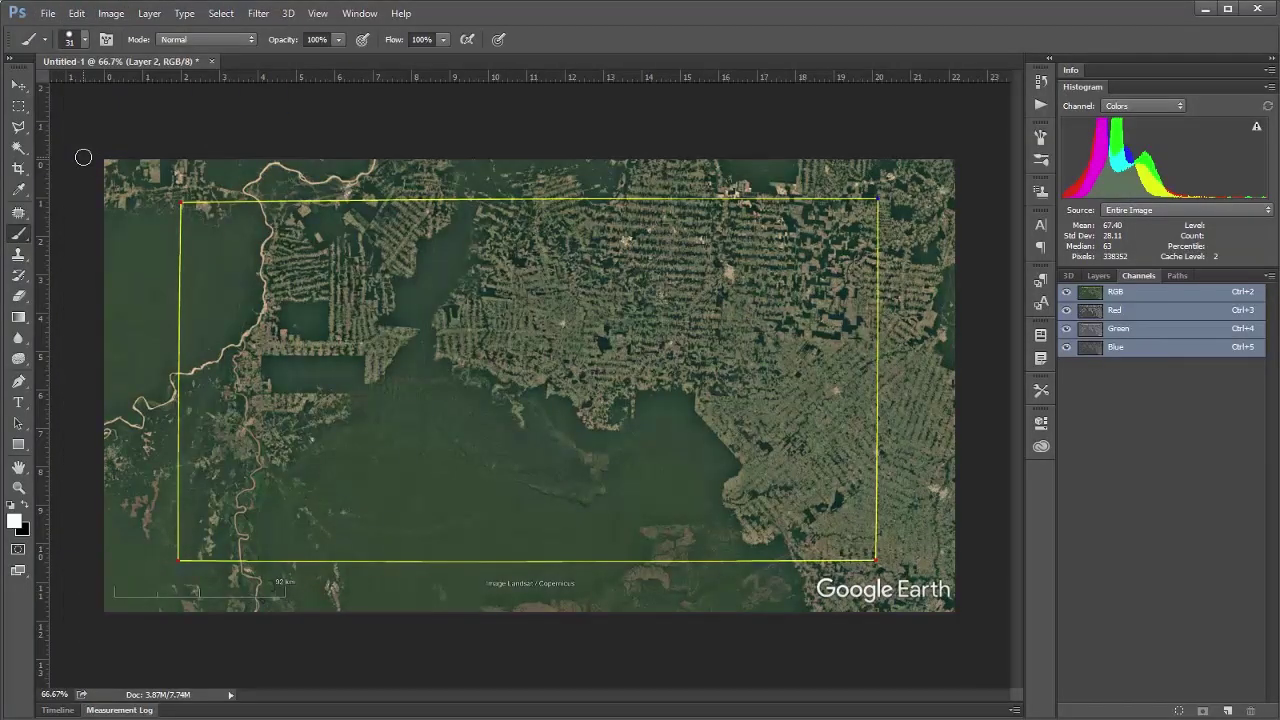
- Rename Layer 2 to '2016' and Layer 1 to '1996' in the Layers panel
{"action": "left_click", "coordinate": [1097, 276]}
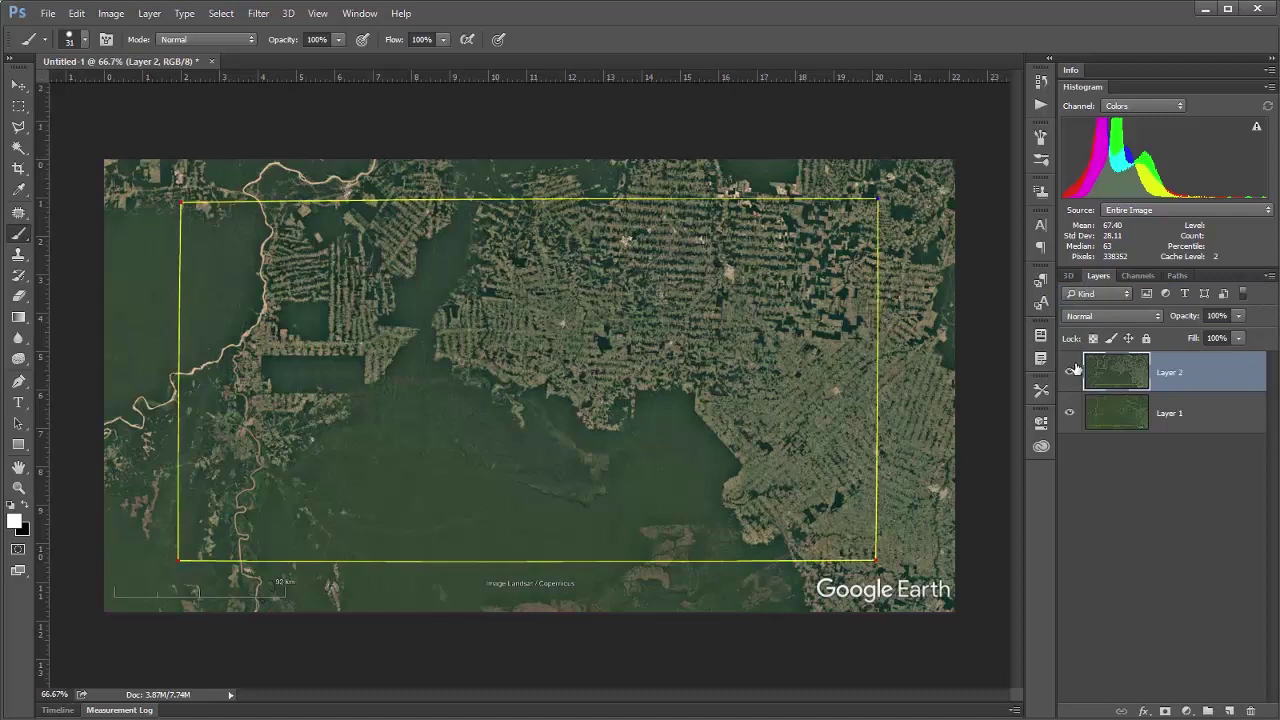
{"action": "double_click", "coordinate": [1168, 373]}
{"action": "type", "text": "2016"}
{"action": "key", "text": "Return"}
{"action": "double_click", "coordinate": [1170, 414]}
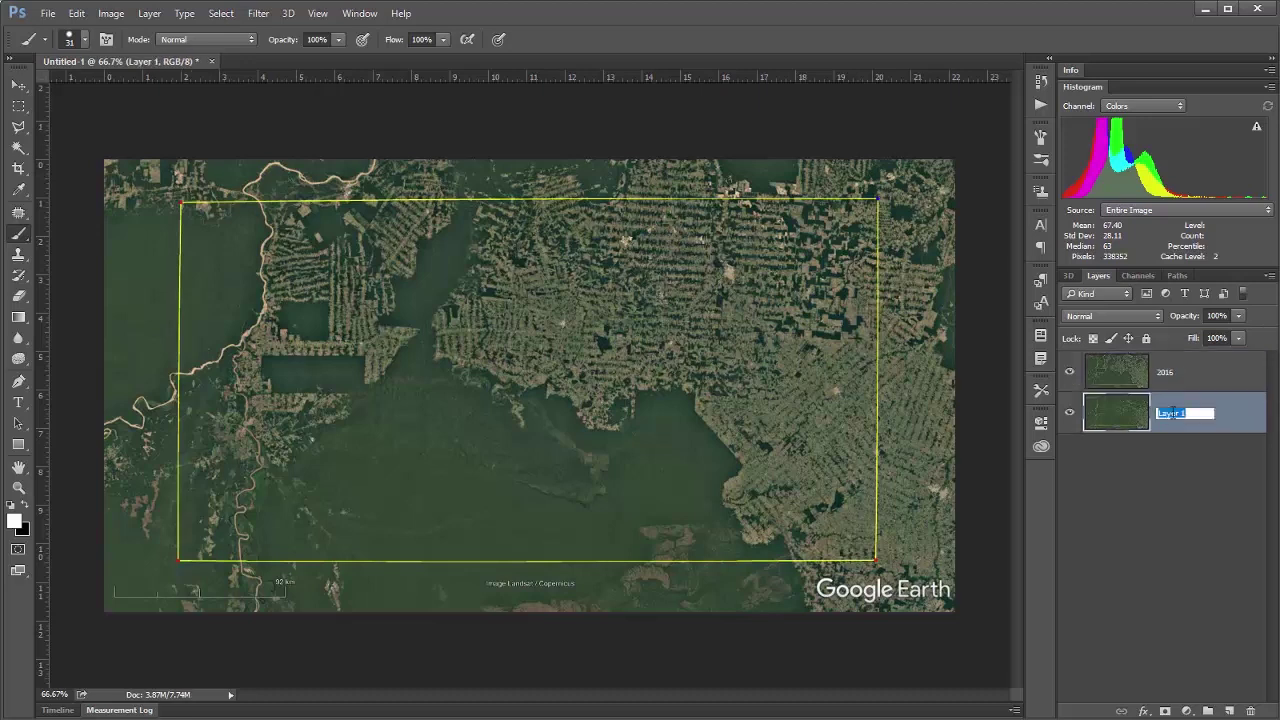
{"action": "type", "text": "1996"}
{"action": "key", "text": "Return"}
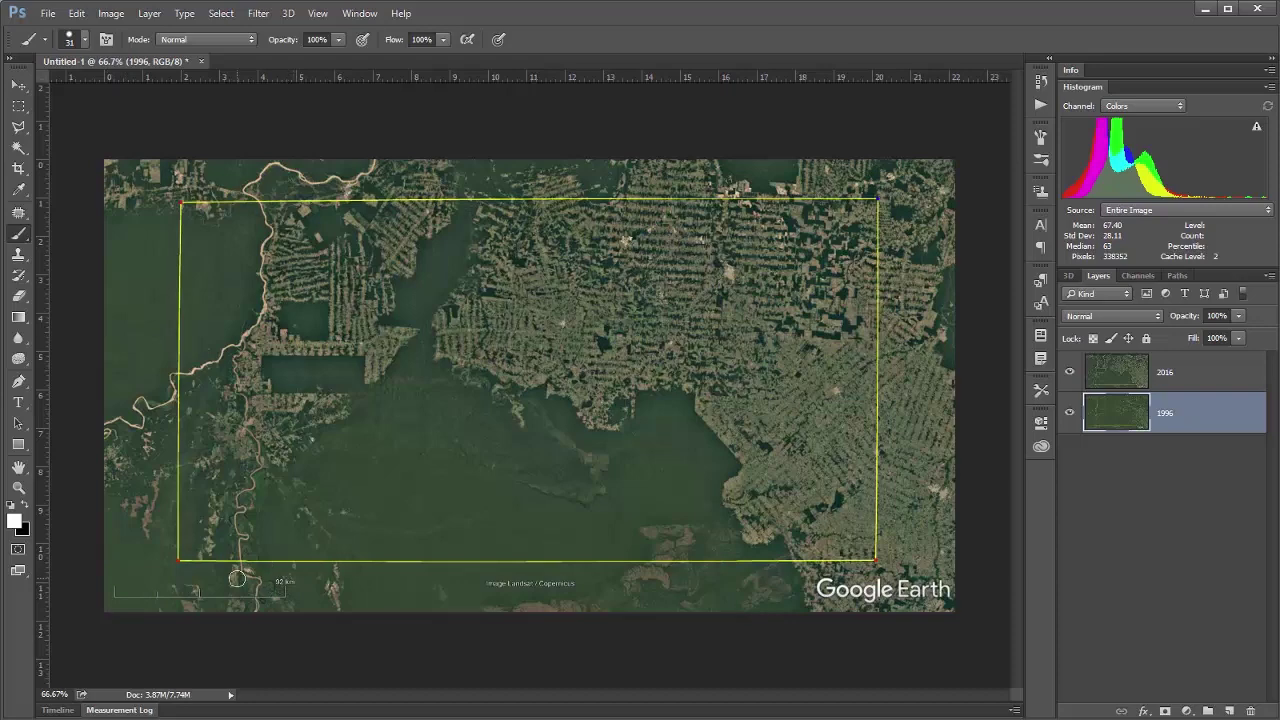
{"action": "key", "text": "ctrl+plus"}
- Zoom in on the 92 km scale bar and open the Measurement Log's Set Measurement Scale > Custom
{"action": "left_click_drag", "start_coordinate": [189, 586], "coordinate": [499, 345]}
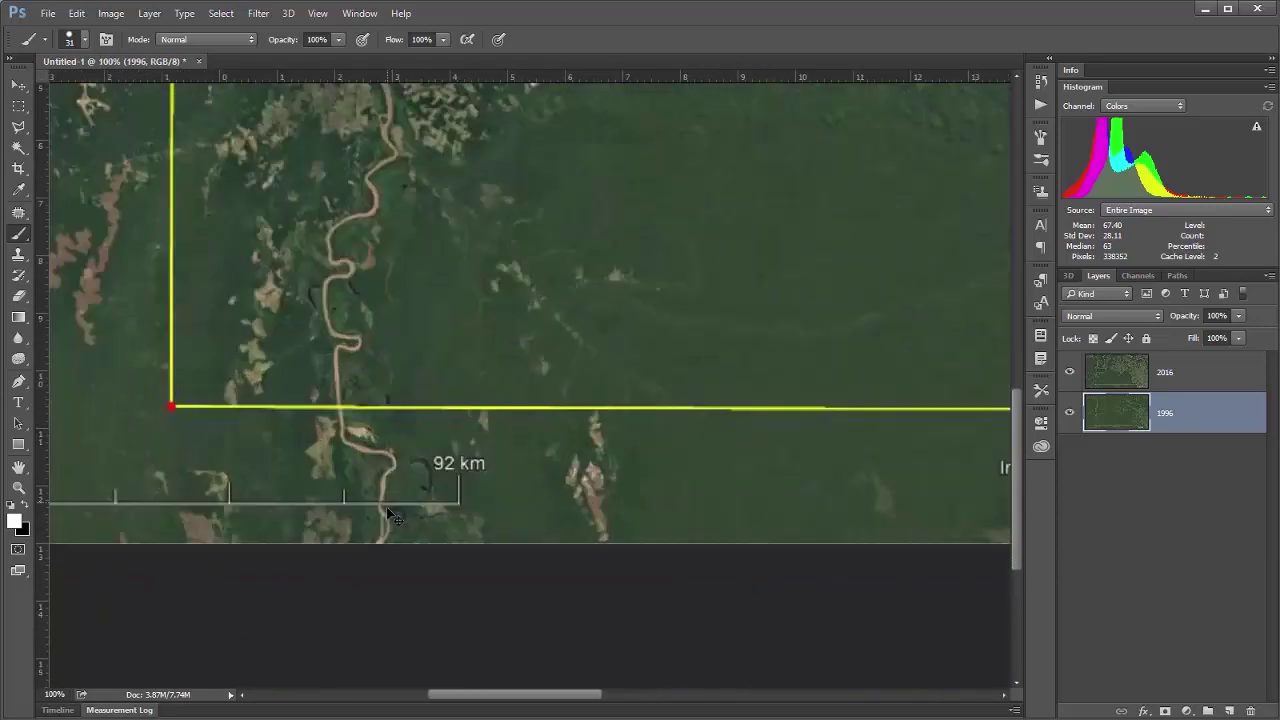
{"action": "key", "text": "ctrl+plus"}
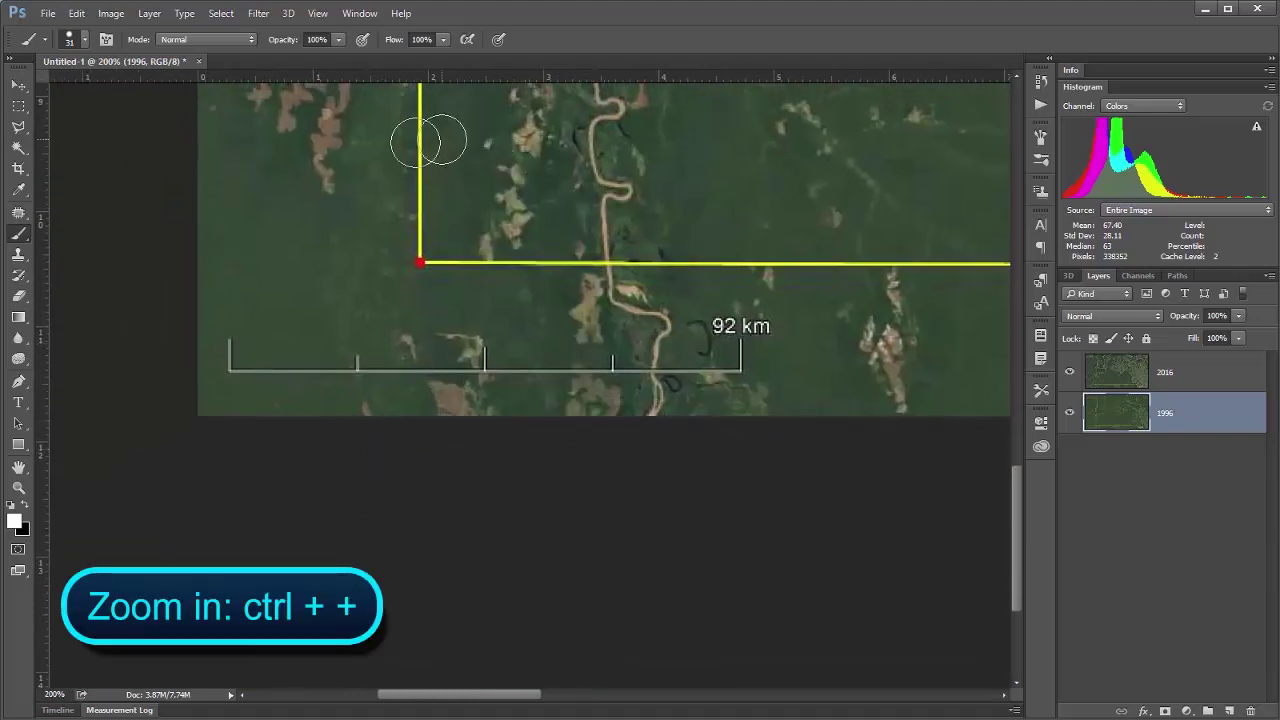
{"action": "left_click", "coordinate": [359, 13]}
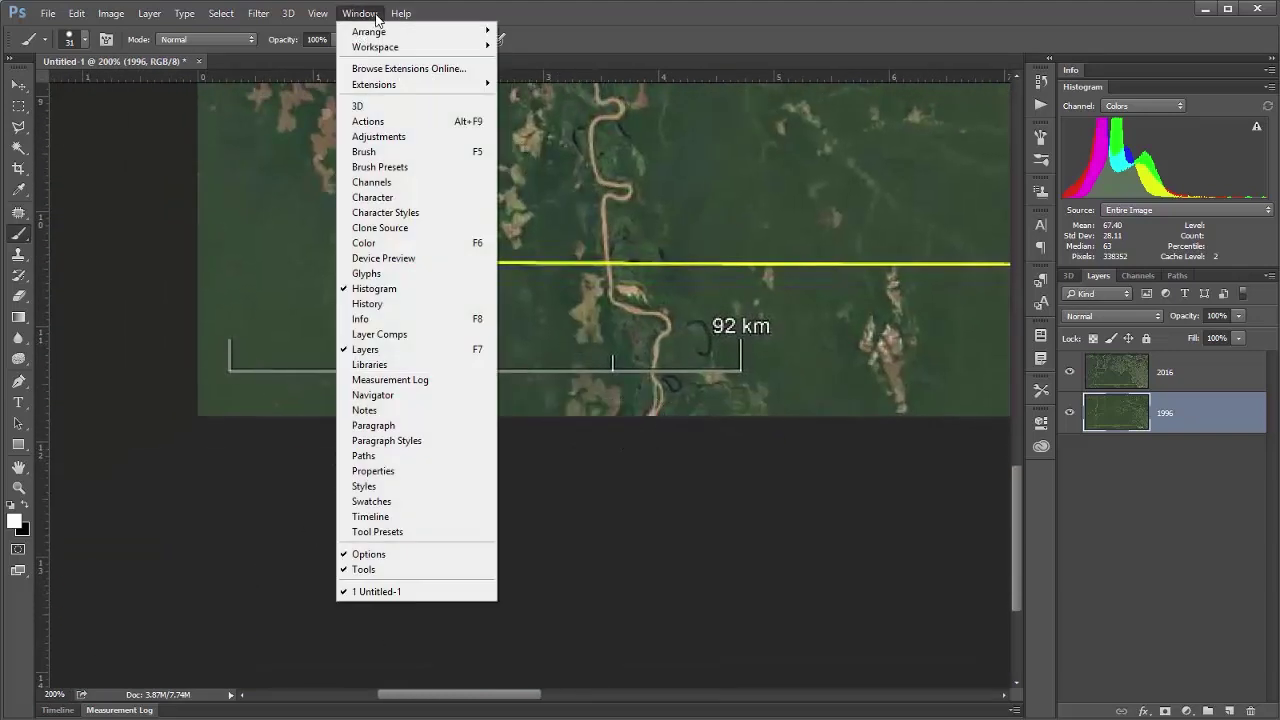
{"action": "left_click", "coordinate": [390, 380]}
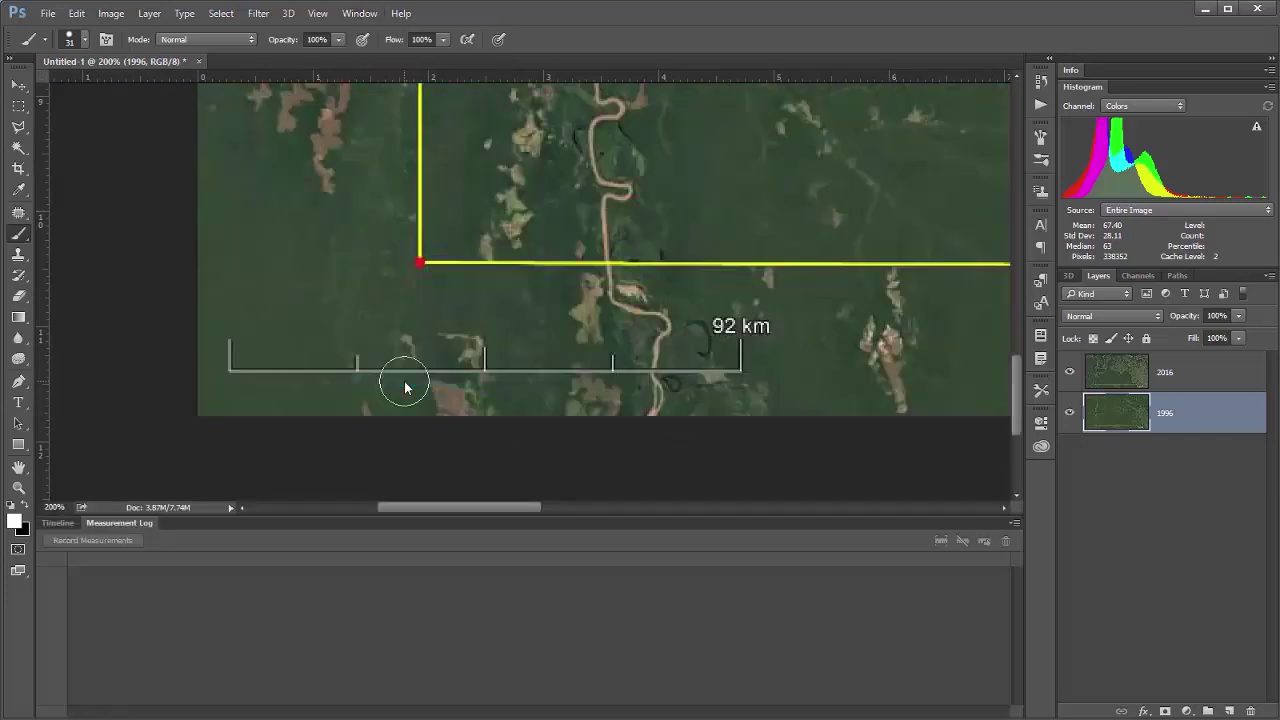
{"action": "left_click", "coordinate": [1013, 525]}
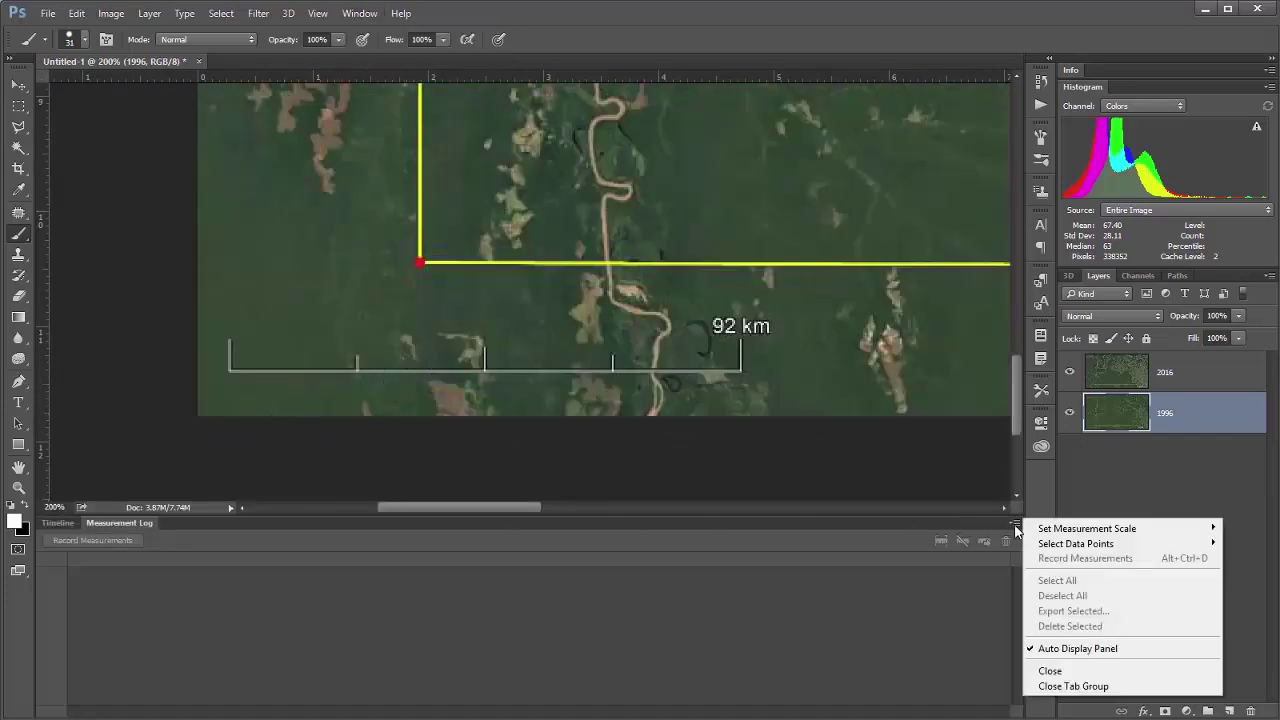
{"action": "mouse_move", "coordinate": [1044, 532]}
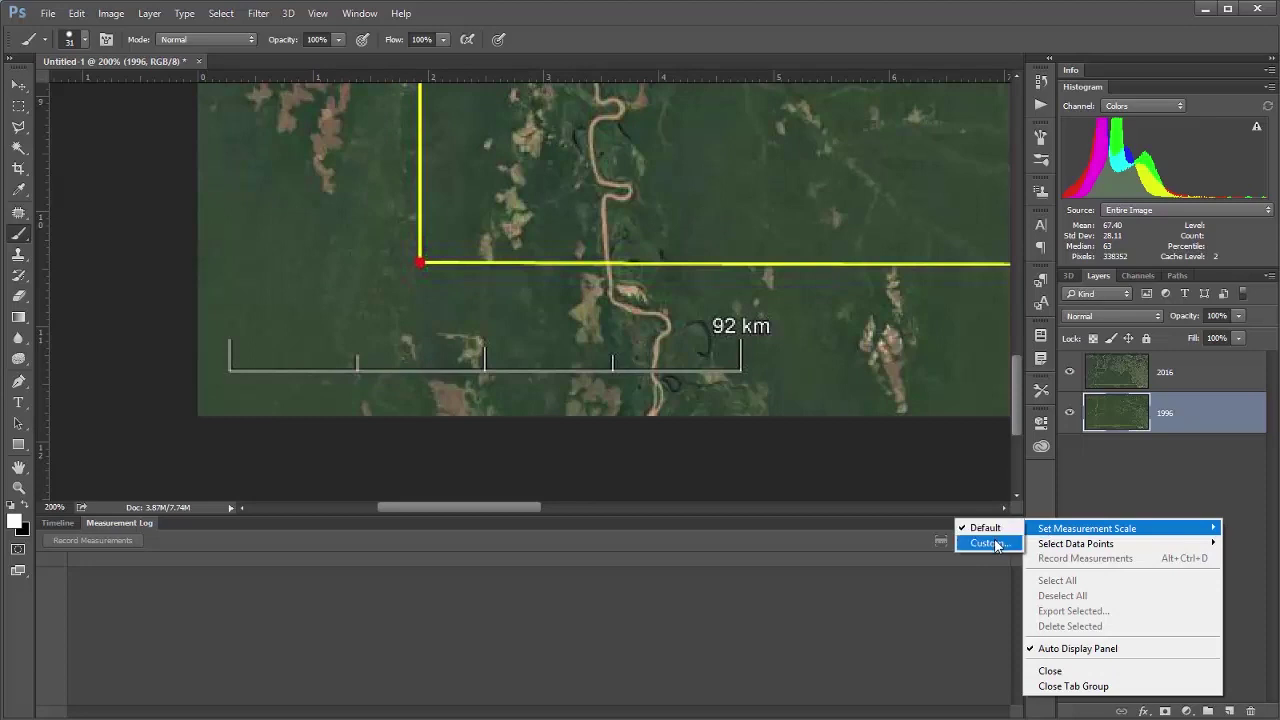
{"action": "left_click", "coordinate": [990, 542]}
- Measure the scale bar as 320 pixels and set it equal to 92 km
{"action": "left_click_drag", "start_coordinate": [462, 196], "coordinate": [393, 137]}
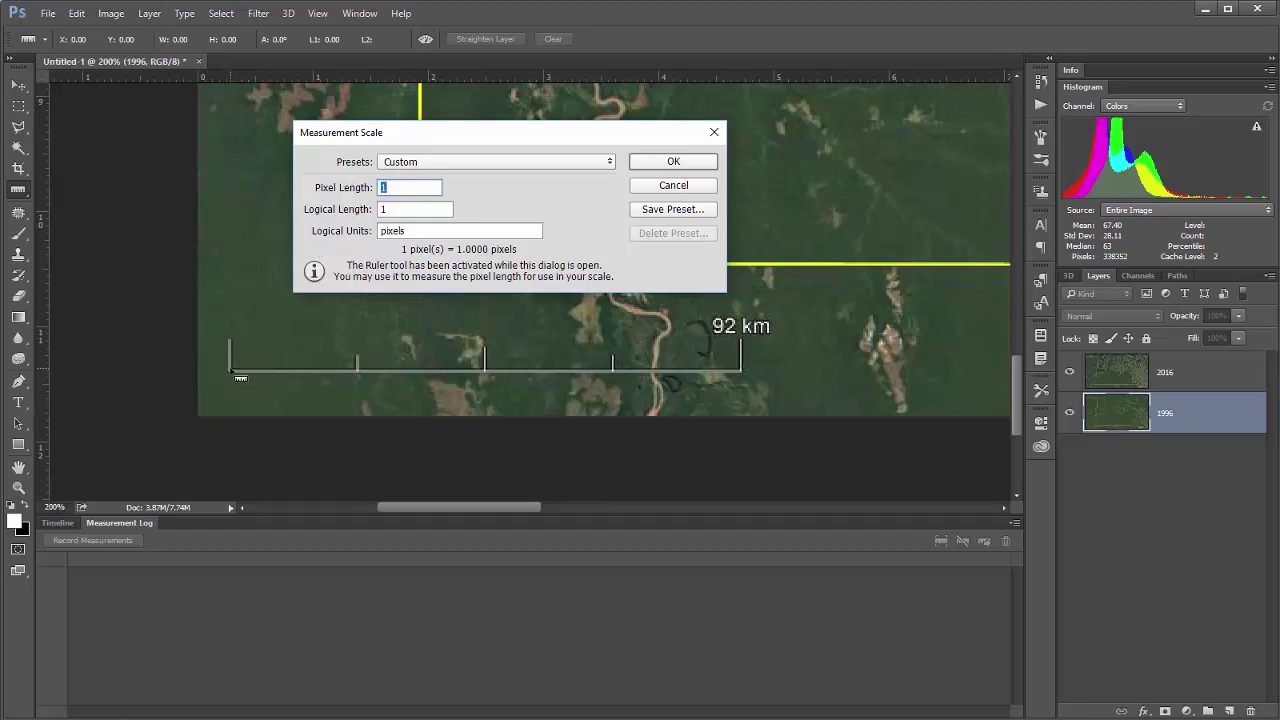
{"action": "left_click_drag", "start_coordinate": [231, 373], "coordinate": [742, 372]}
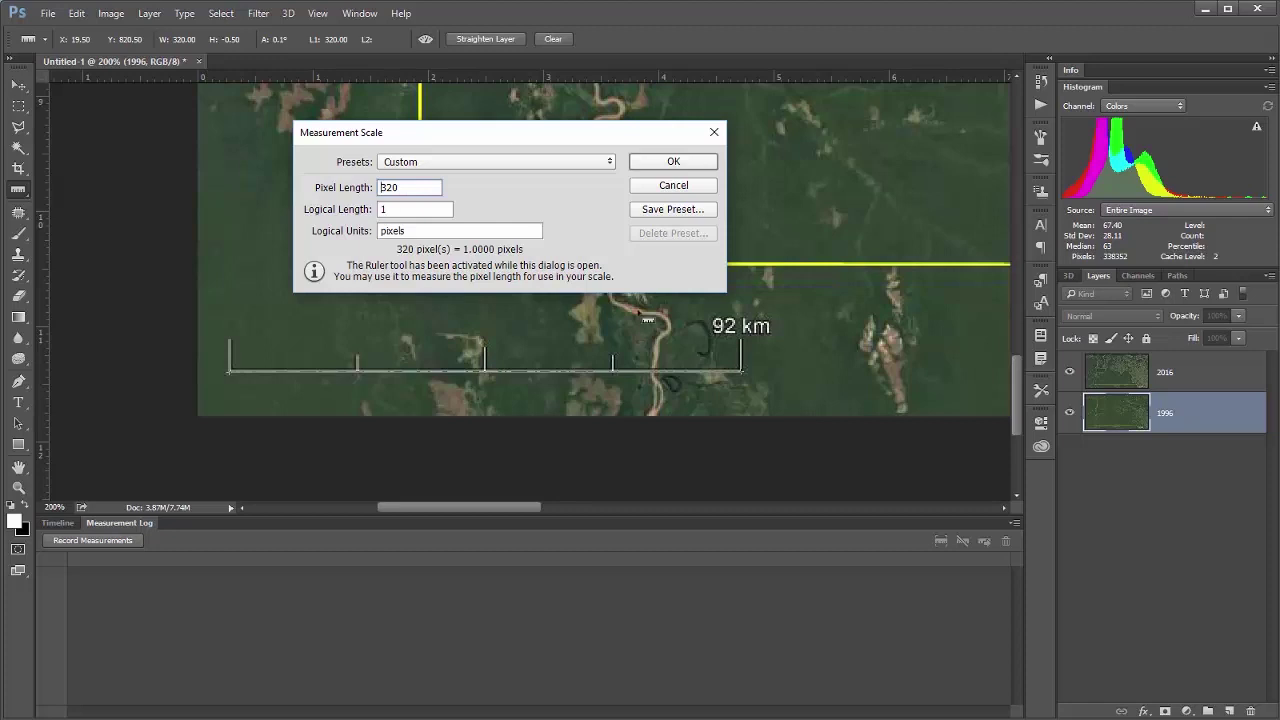
{"action": "key", "text": "Tab"}
{"action": "type", "text": "92"}
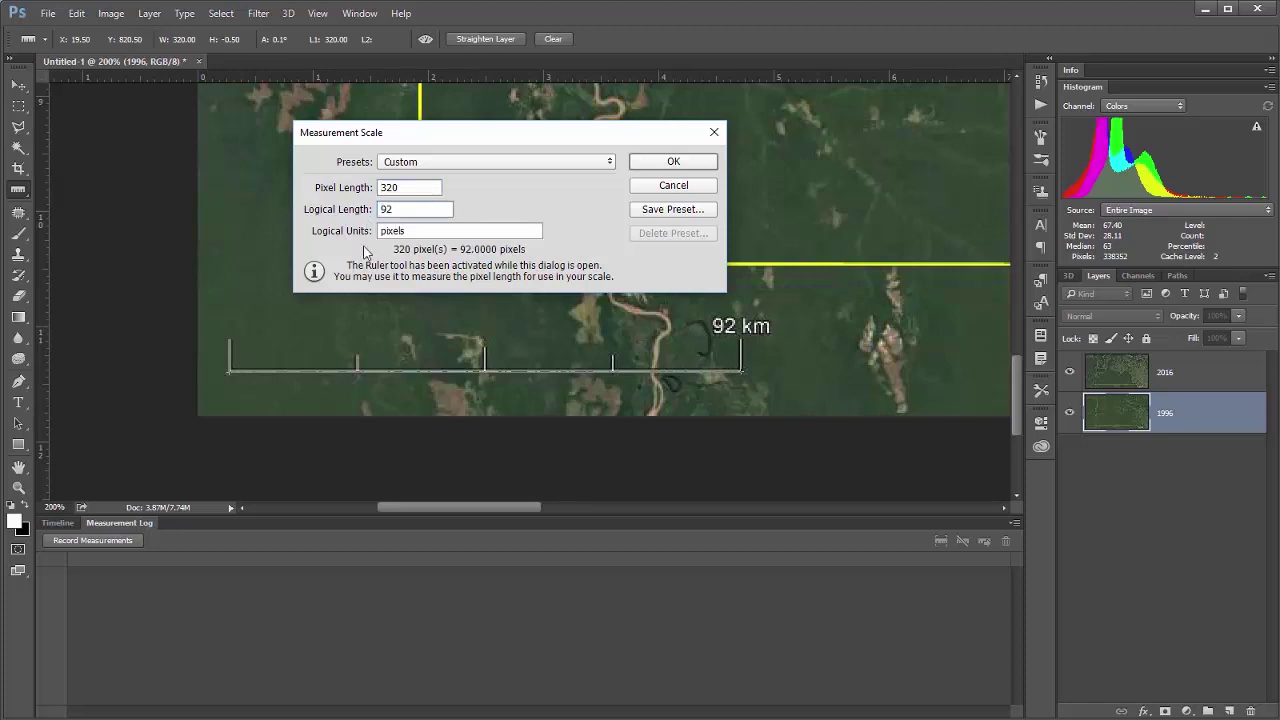
{"action": "key", "text": "Tab"}
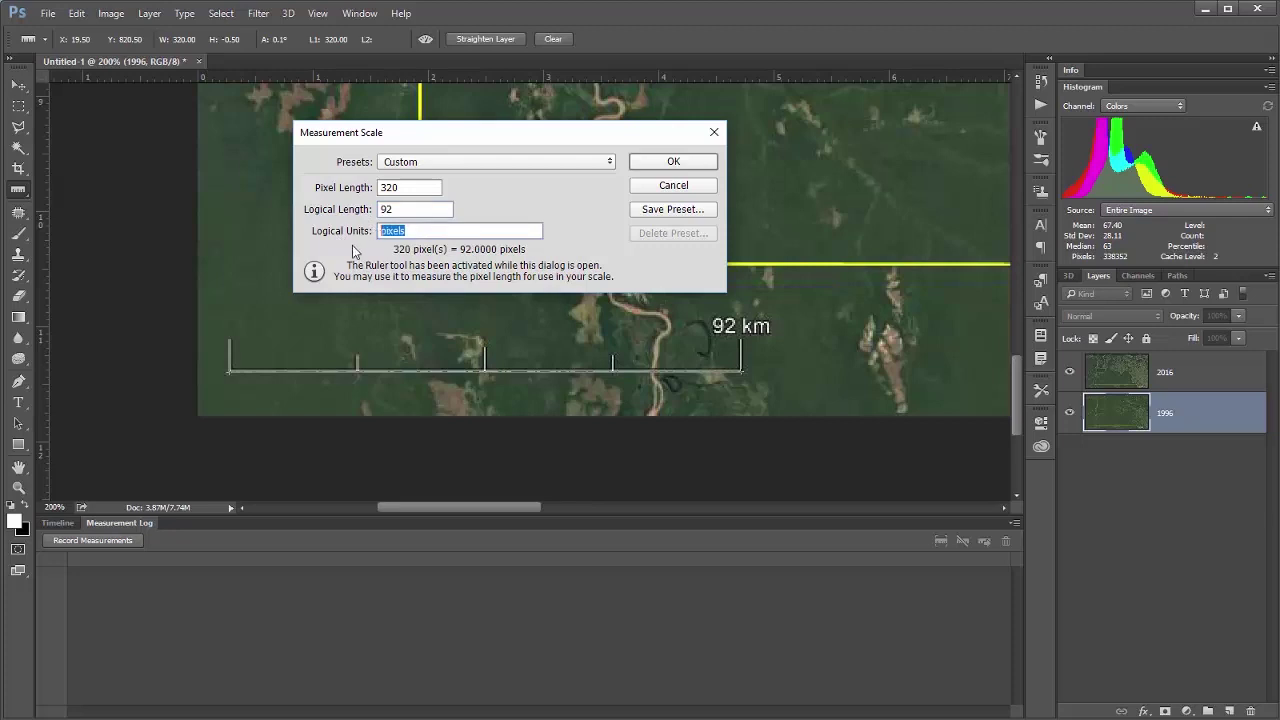
{"action": "type", "text": "km"}
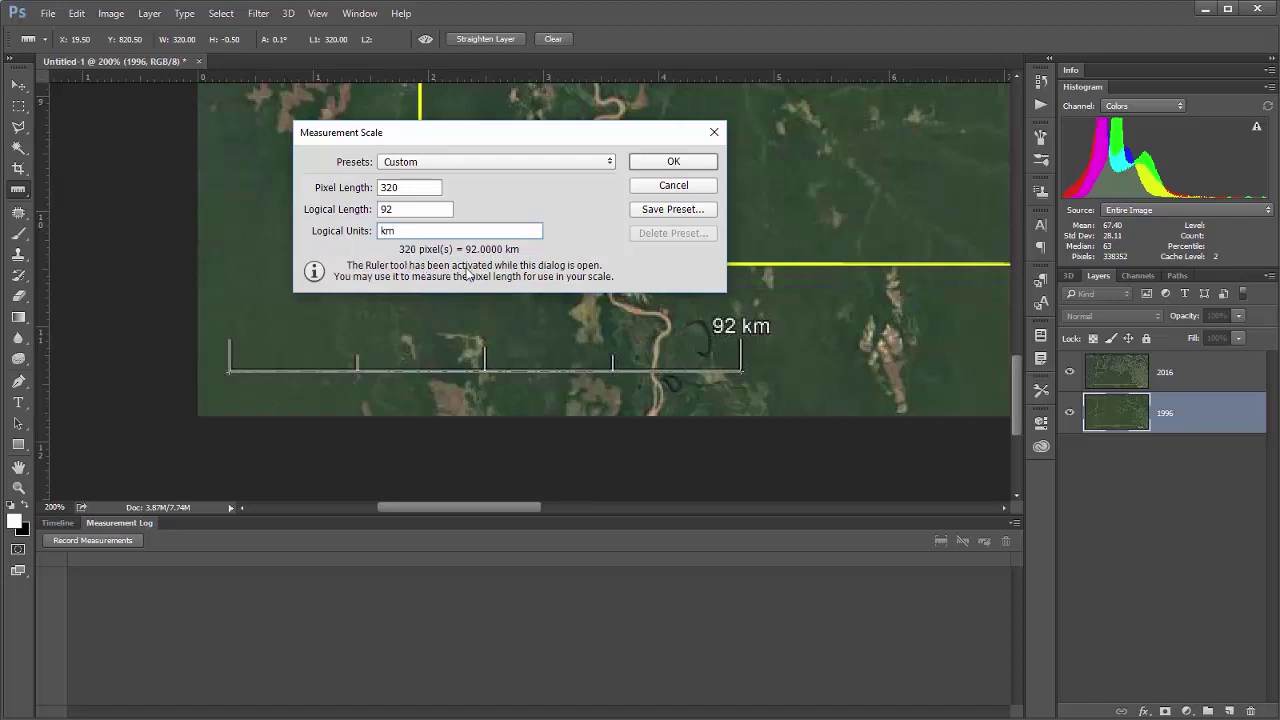
{"action": "left_click", "coordinate": [674, 164]}
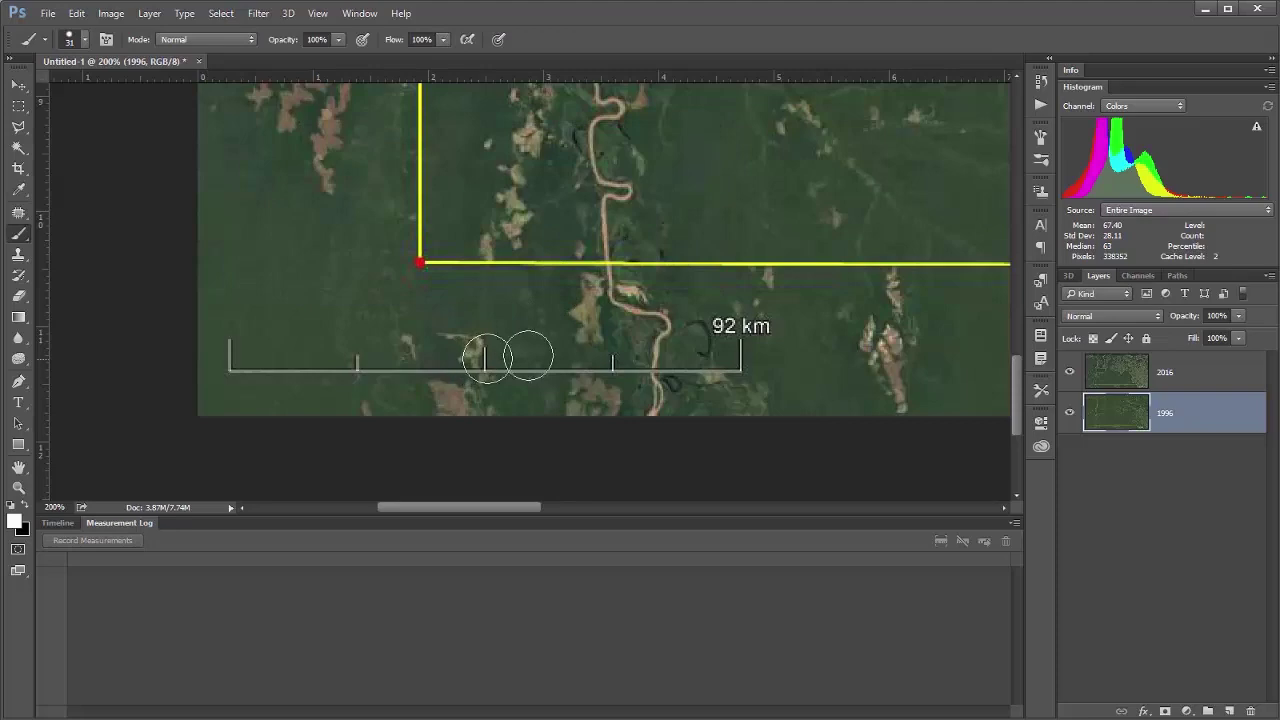
- Marquee-select the yellow box and record its area, 72325.871875, in the Measurement Log
{"action": "key", "text": "ctrl+minus"}
{"action": "key", "text": "ctrl+minus"}
{"action": "key", "text": "ctrl+minus"}
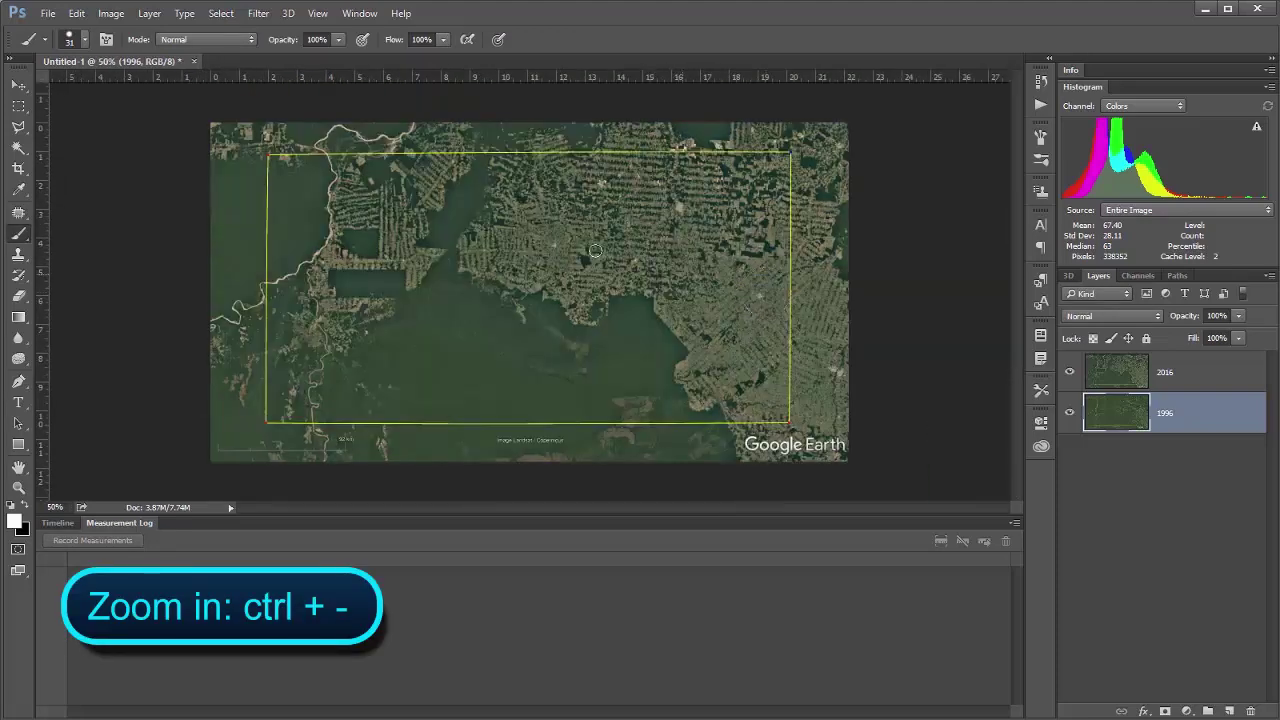
{"action": "left_click", "coordinate": [17, 108]}
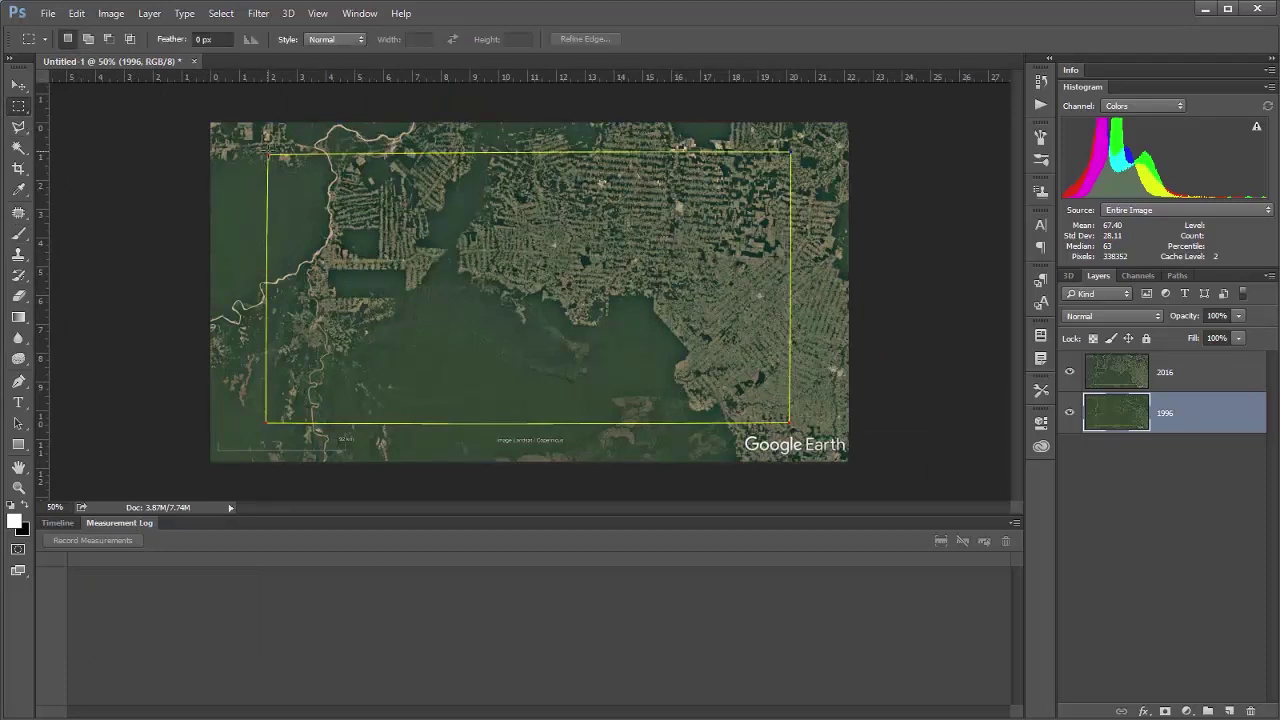
{"action": "left_click_drag", "start_coordinate": [268, 153], "coordinate": [794, 422]}
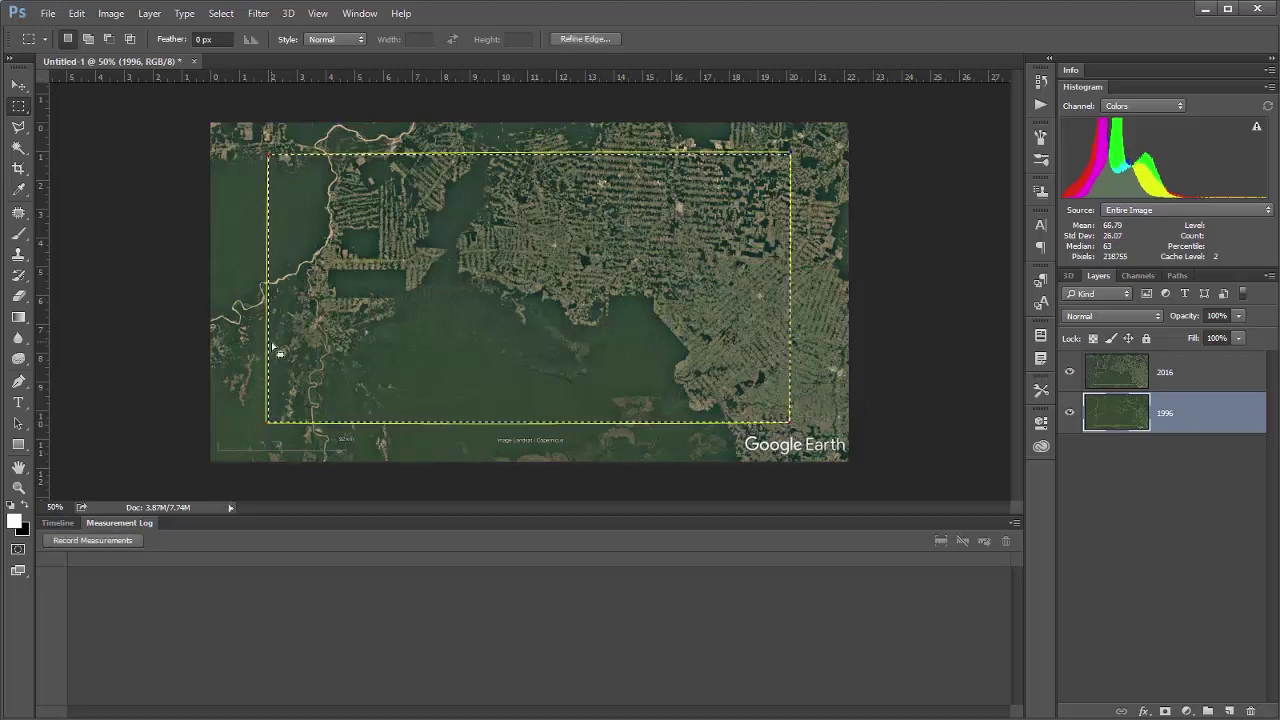
{"action": "left_click", "coordinate": [54, 540]}
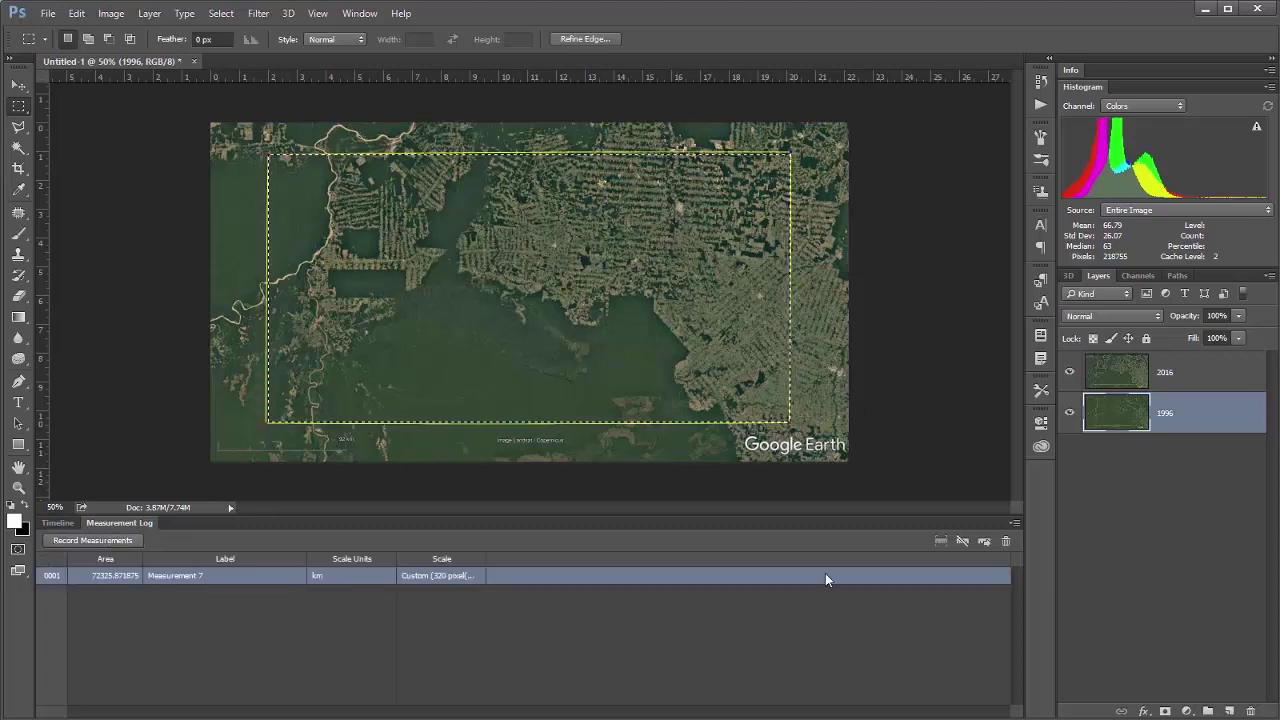
- Review the Measurement Log's custom data points list without changes, then collapse the log
{"action": "left_click", "coordinate": [1012, 523]}
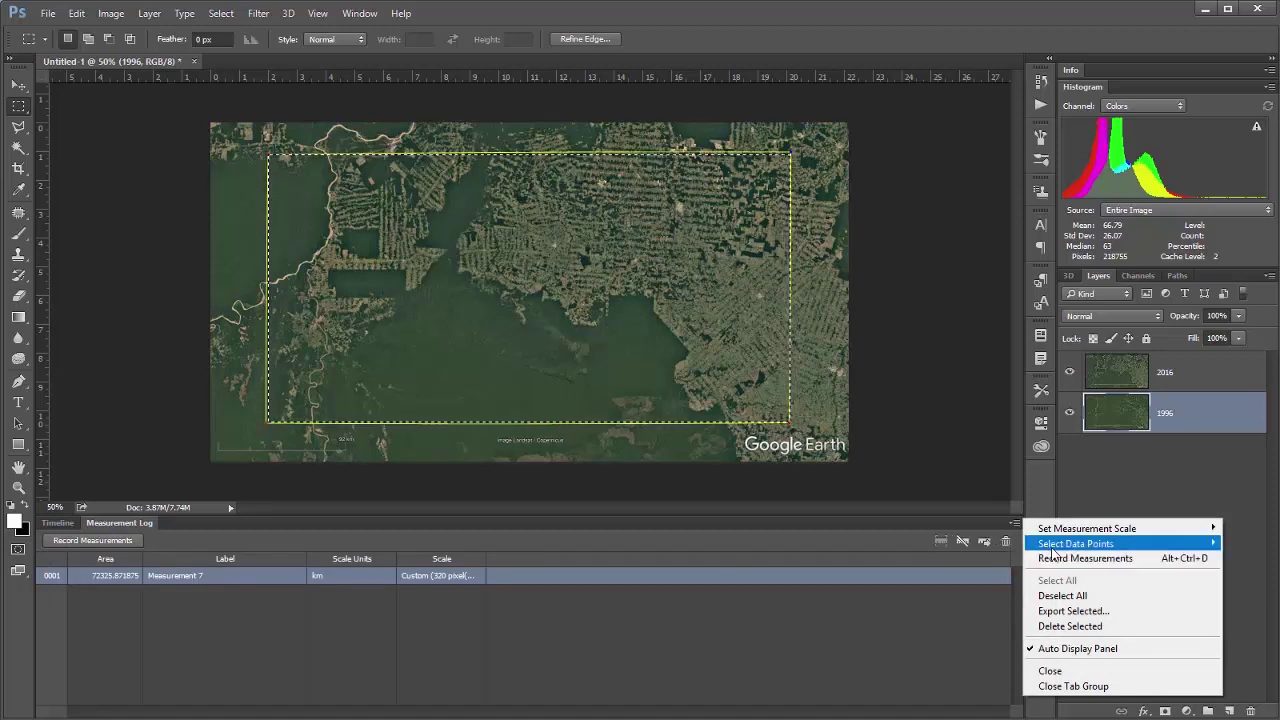
{"action": "mouse_move", "coordinate": [1050, 543]}
{"action": "left_click", "coordinate": [996, 542]}
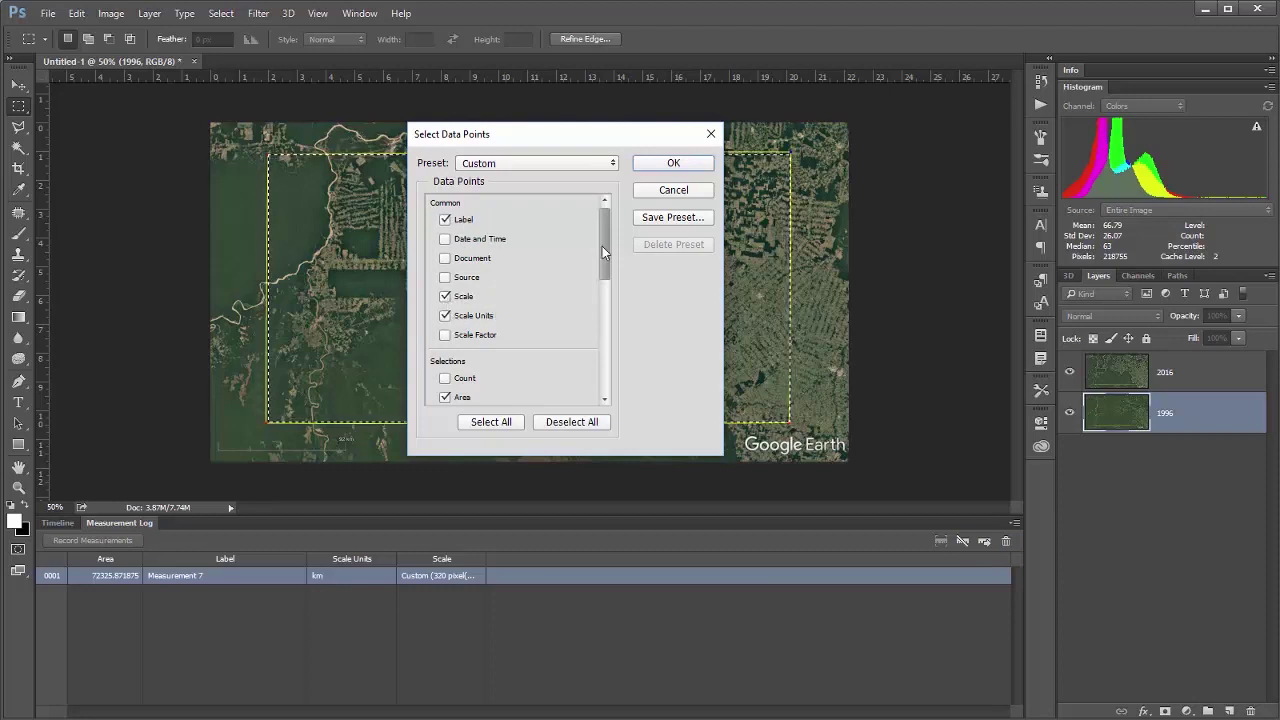
{"action": "left_click_drag", "start_coordinate": [602, 246], "coordinate": [590, 360]}
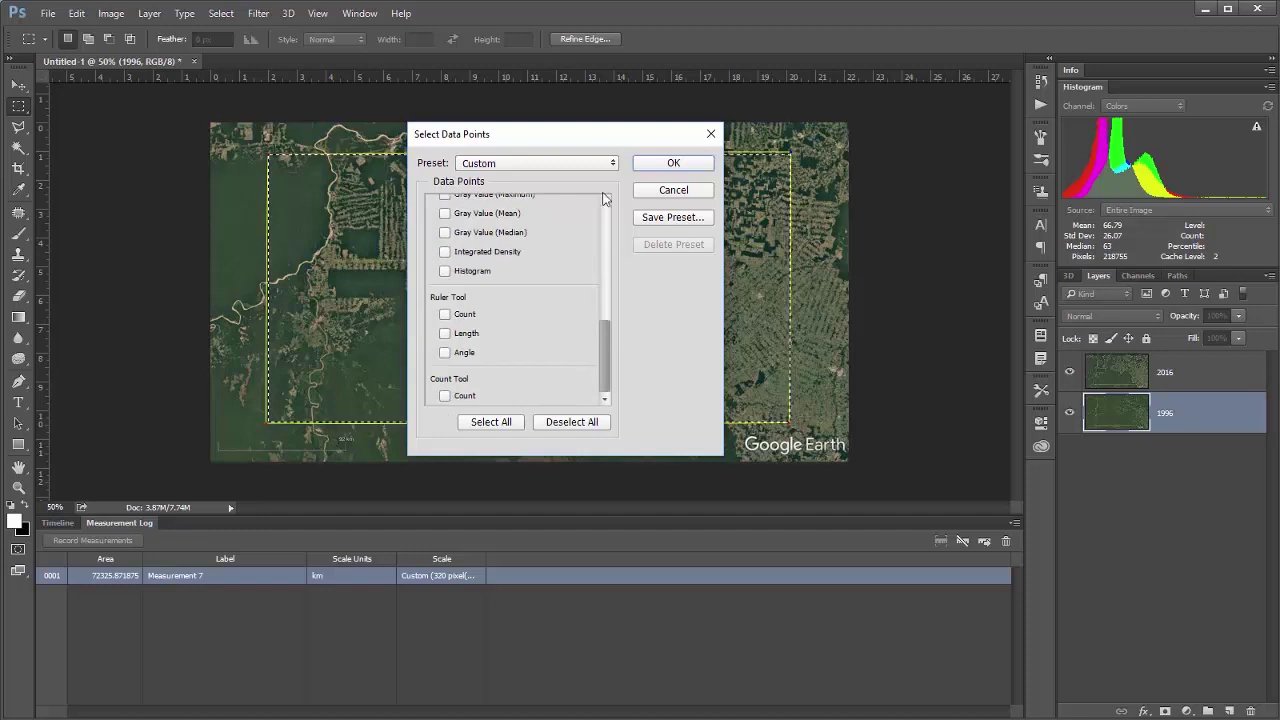
{"action": "left_click", "coordinate": [658, 190]}
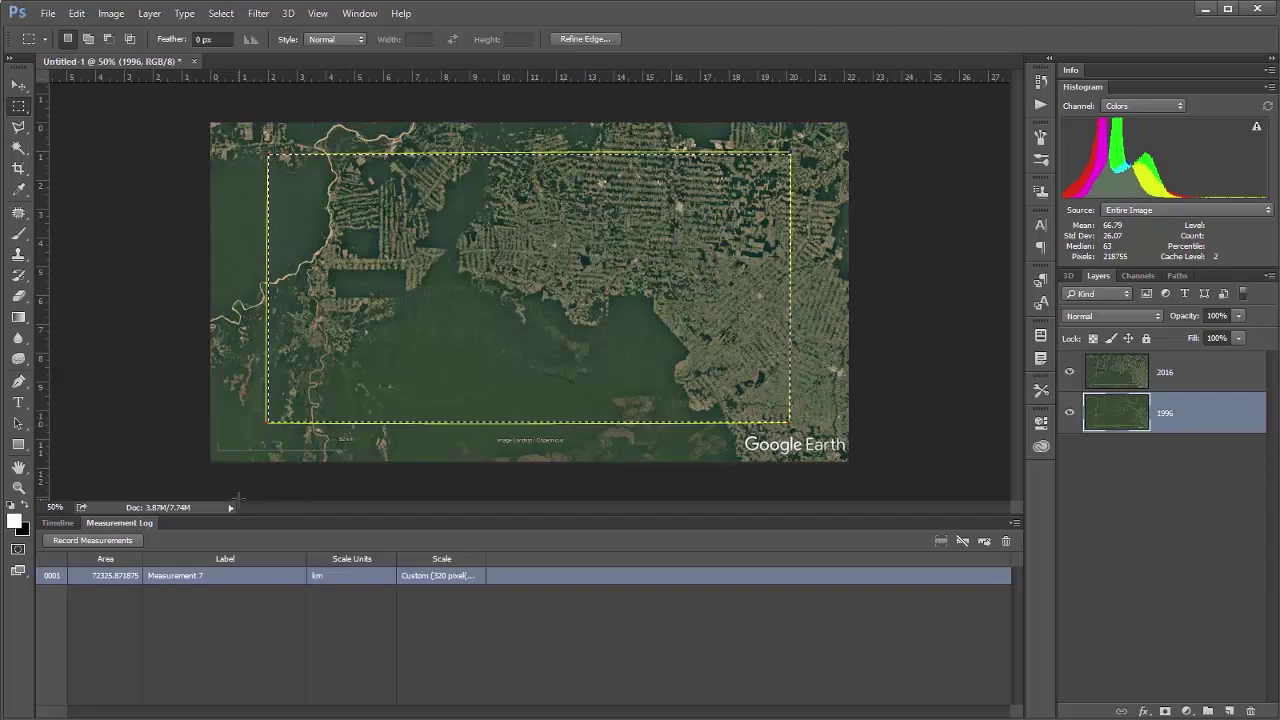
{"action": "left_click", "coordinate": [120, 524]}
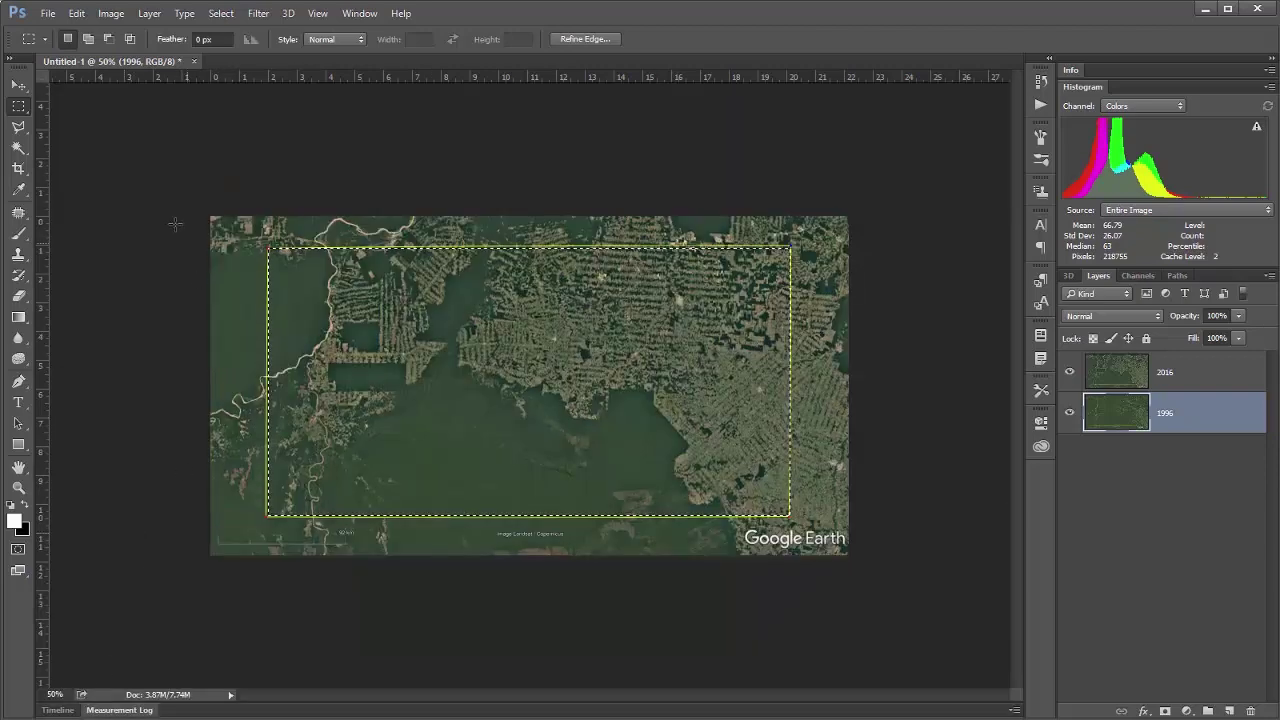
- Deselect, crop the image to just inside the yellow rectangle, and zoom in
{"action": "key", "text": "ctrl+d"}
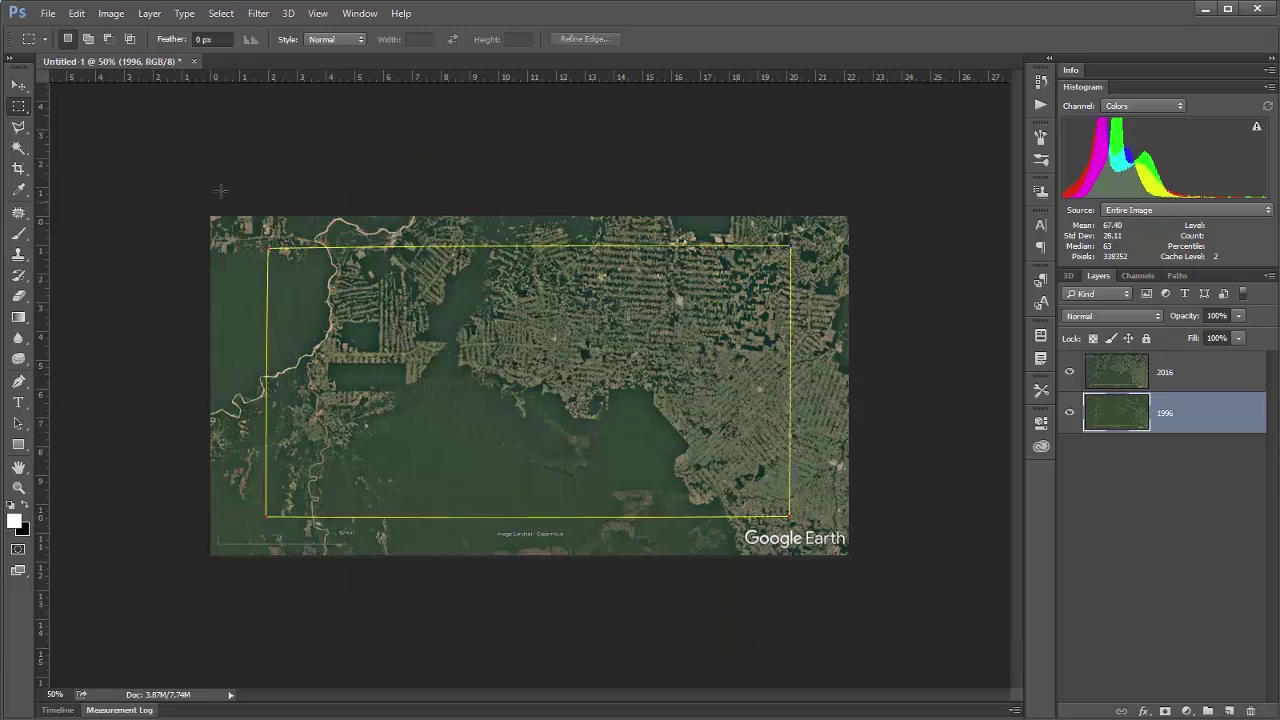
{"action": "left_click", "coordinate": [18, 168]}
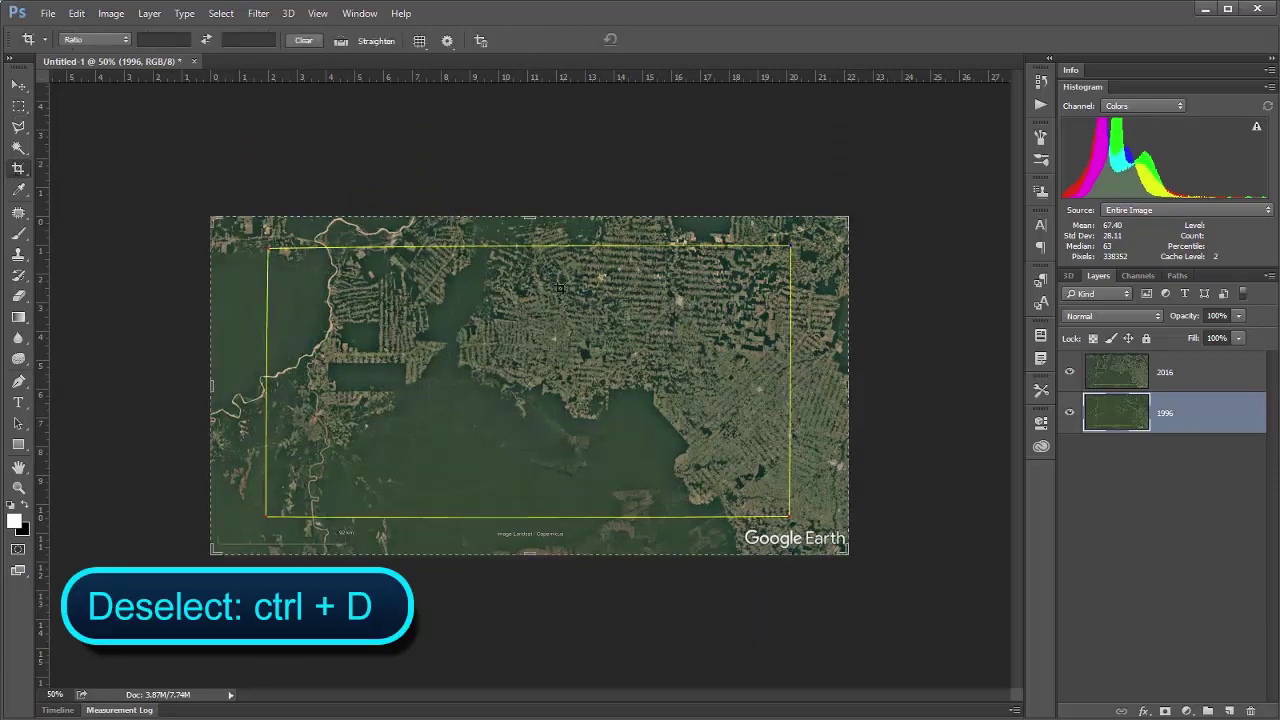
{"action": "left_click_drag", "start_coordinate": [530, 216], "coordinate": [512, 233]}
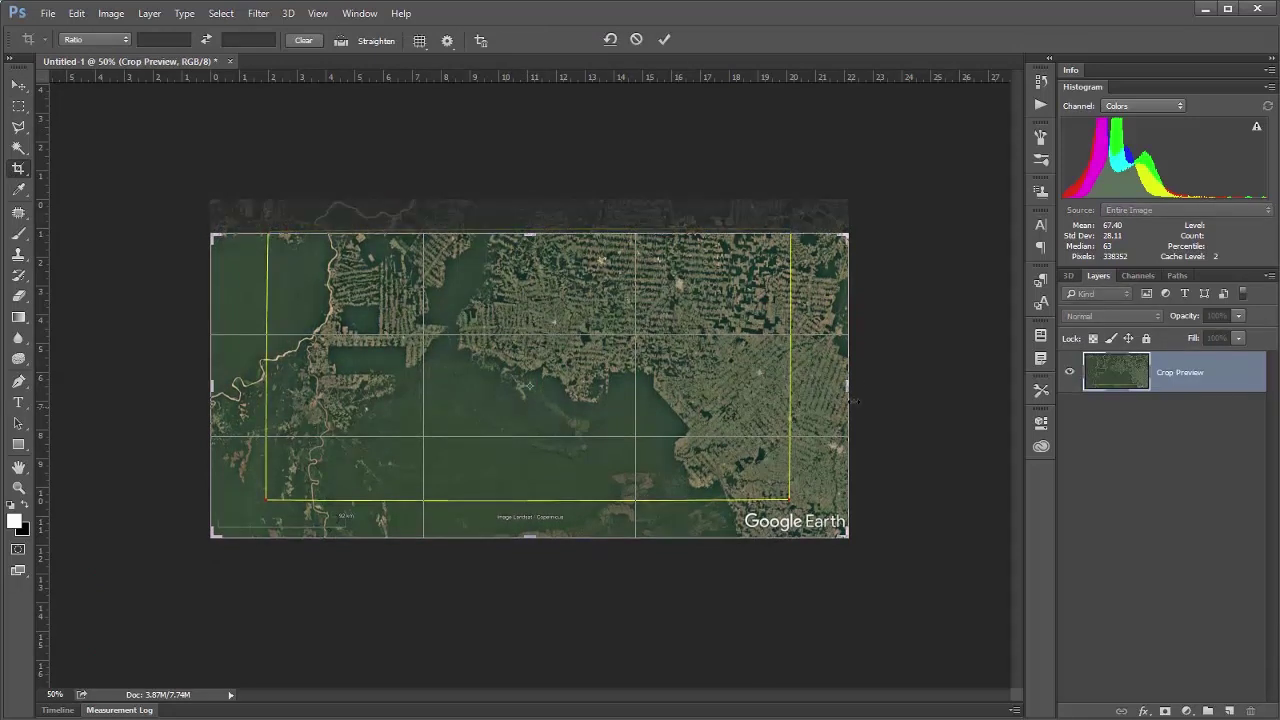
{"action": "left_click_drag", "start_coordinate": [846, 383], "coordinate": [818, 390]}
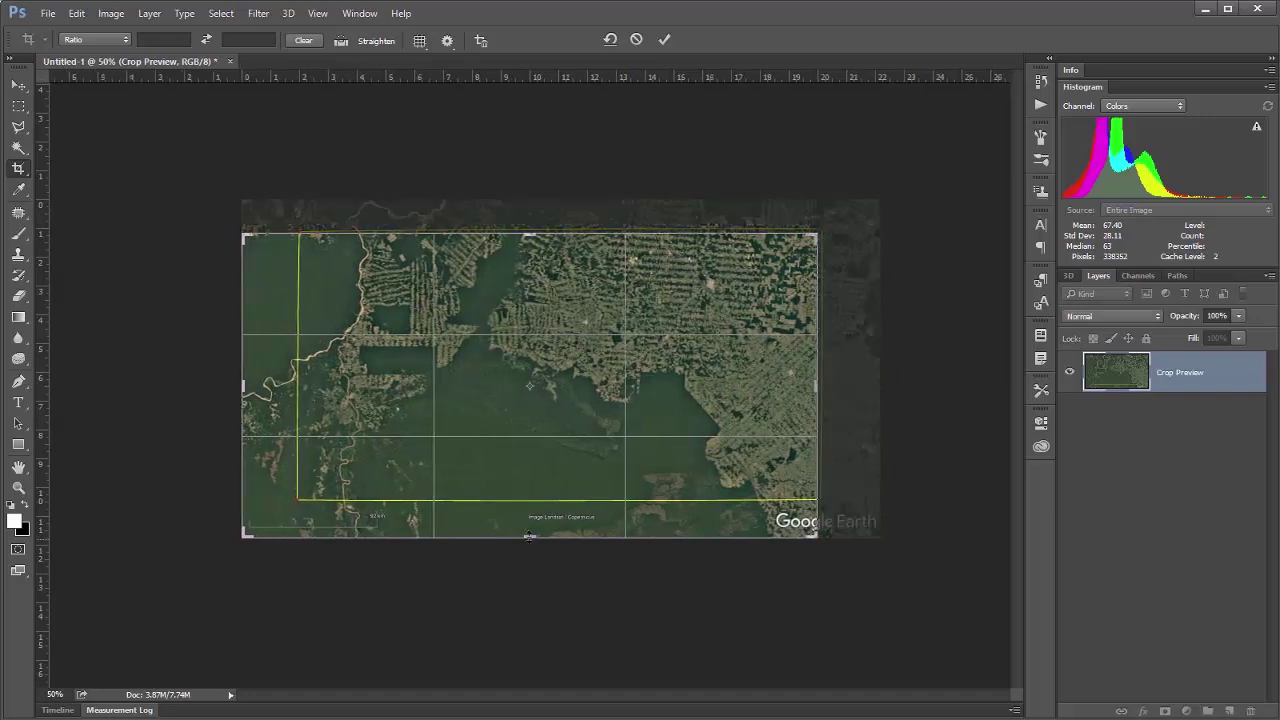
{"action": "left_click_drag", "start_coordinate": [529, 537], "coordinate": [529, 496]}
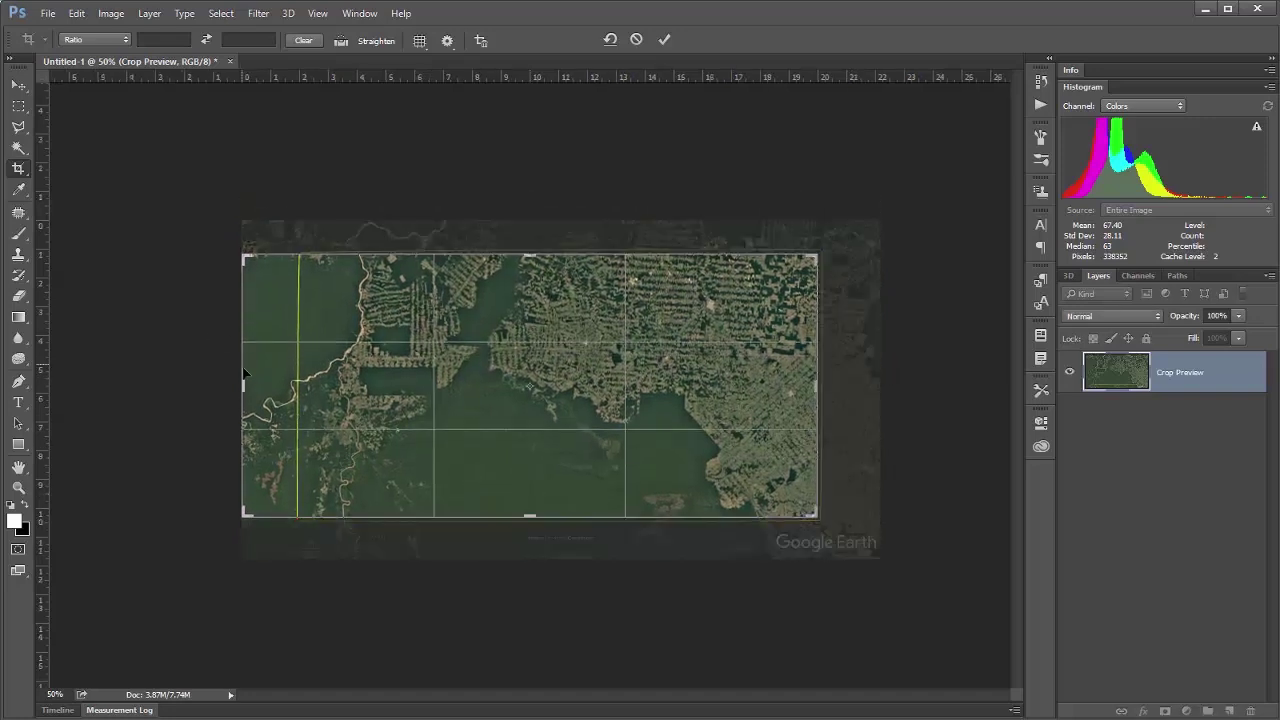
{"action": "left_click_drag", "start_coordinate": [244, 375], "coordinate": [273, 390]}
{"action": "left_click", "coordinate": [663, 40]}
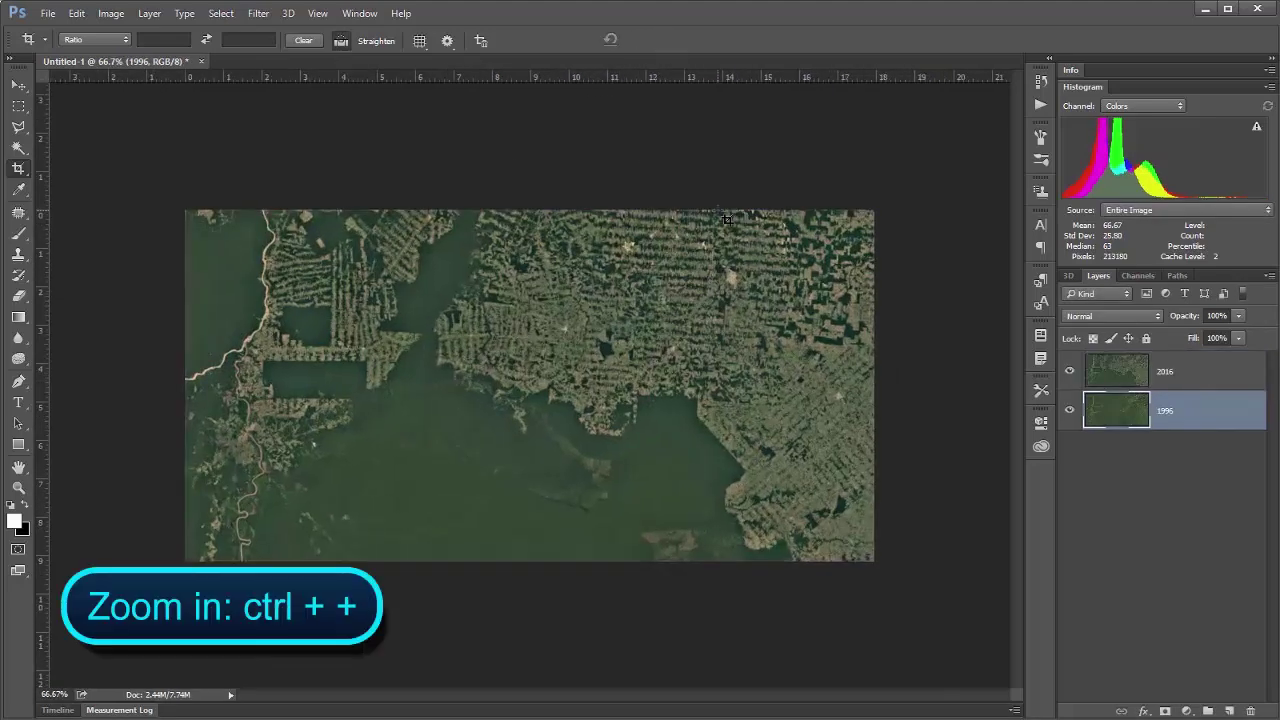
{"action": "key", "text": "ctrl+plus"}
- At 66.7% zoom, toggle the 2016 layer off and on twice against 1996, then show Channels
{"action": "key", "text": "ctrl+minus"}
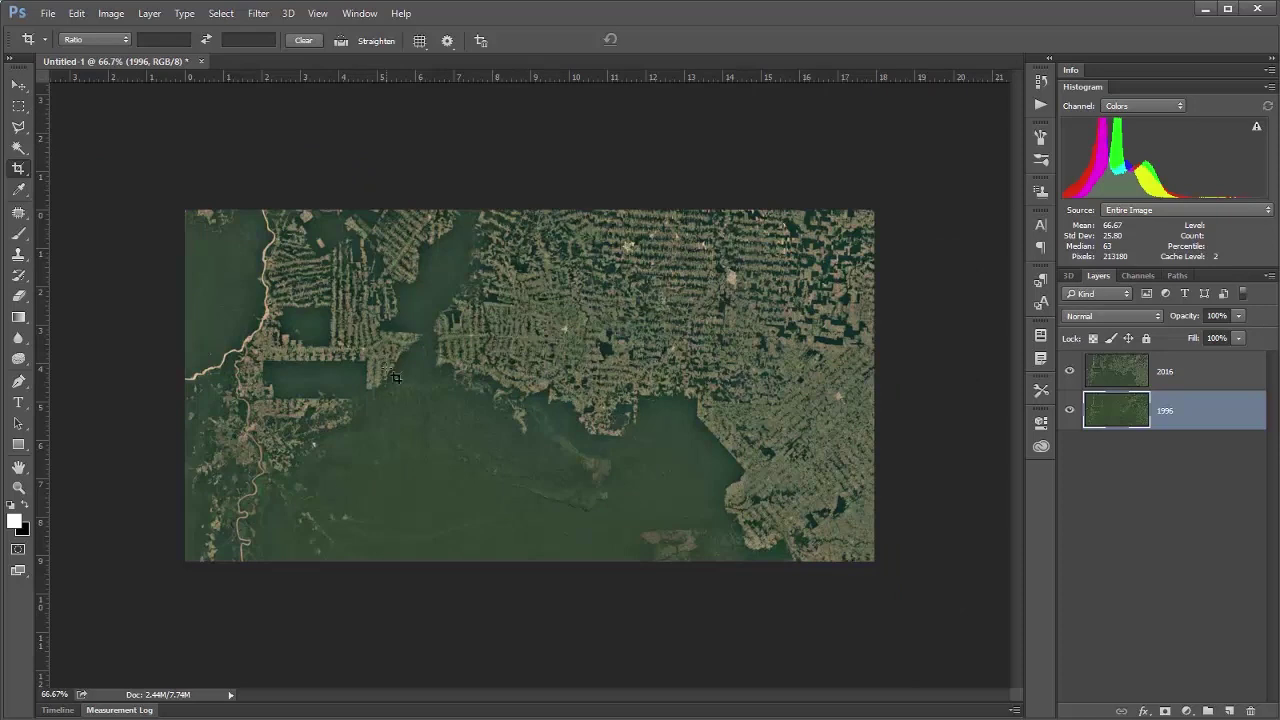
{"action": "left_click", "coordinate": [1114, 376]}
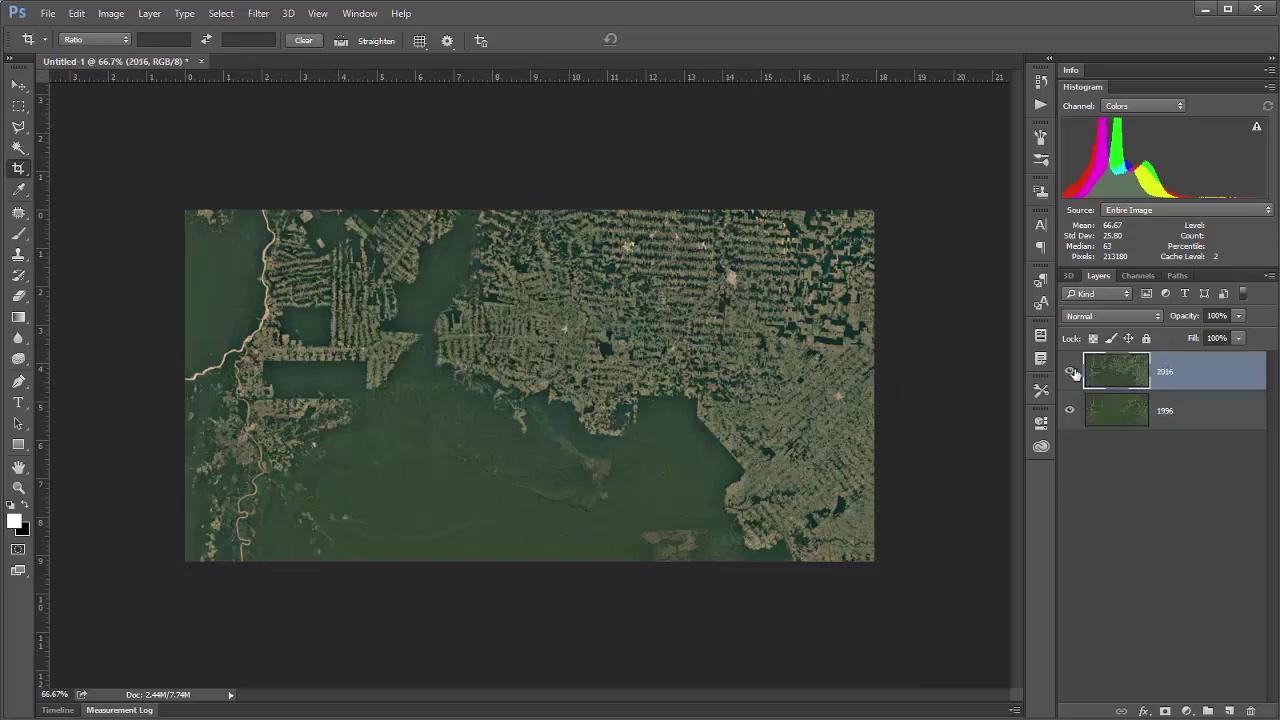
{"action": "left_click", "coordinate": [1072, 372]}
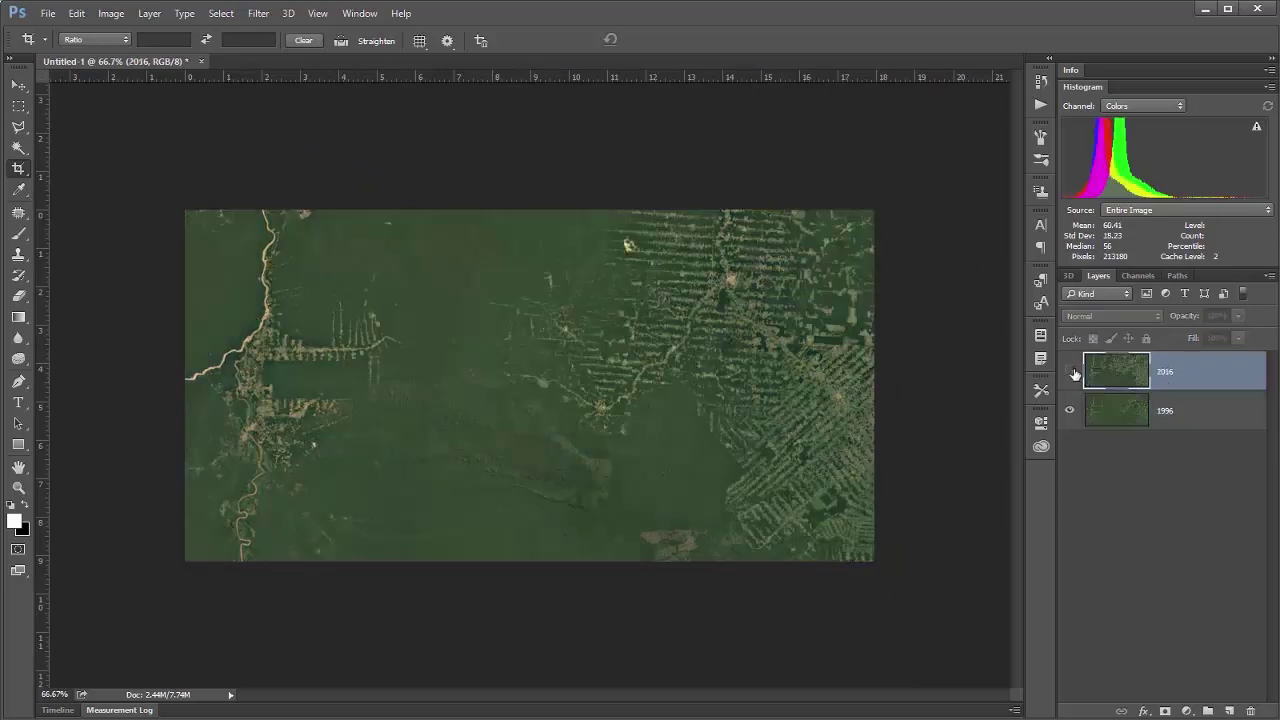
{"action": "left_click", "coordinate": [1072, 372]}
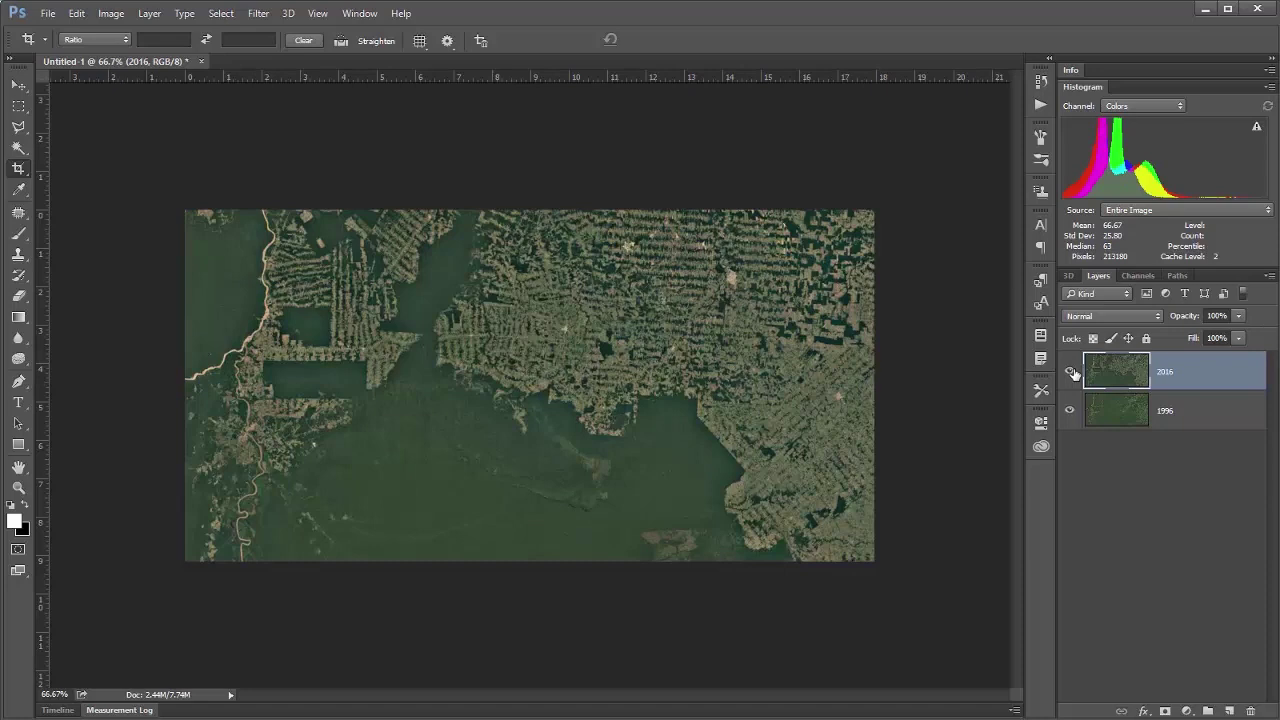
{"action": "left_click", "coordinate": [1072, 372]}
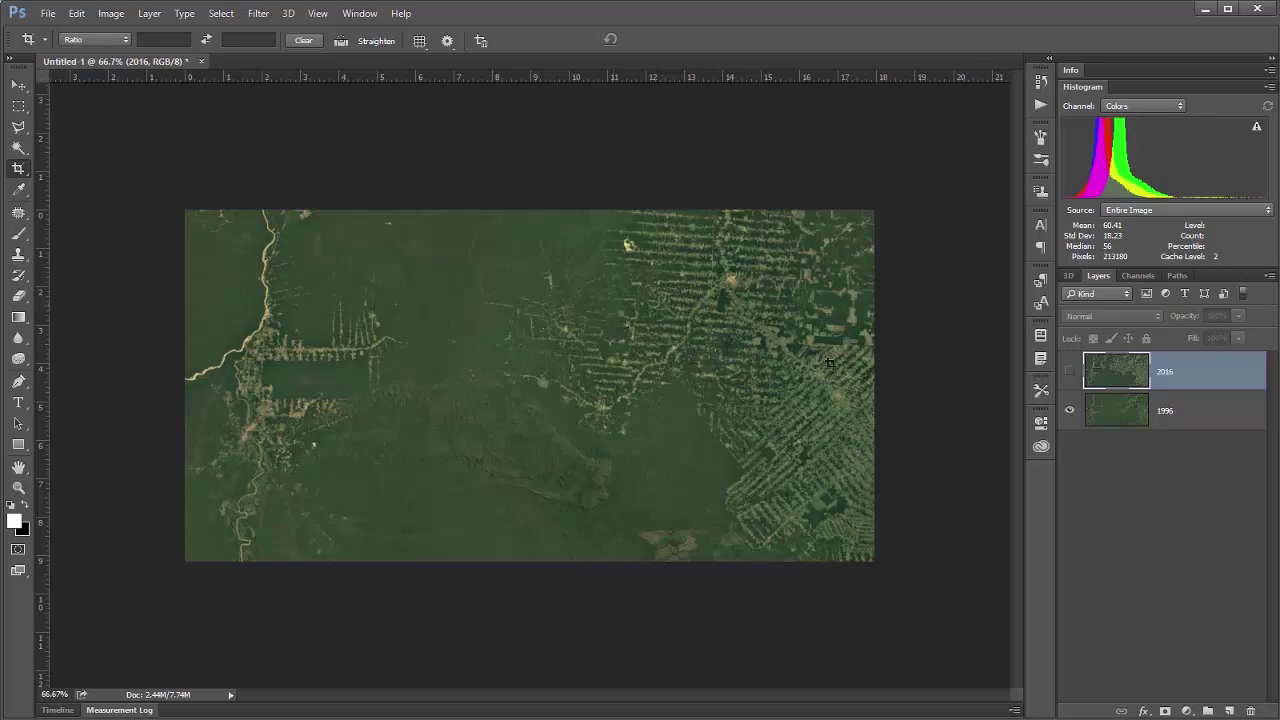
{"action": "left_click", "coordinate": [1072, 372]}
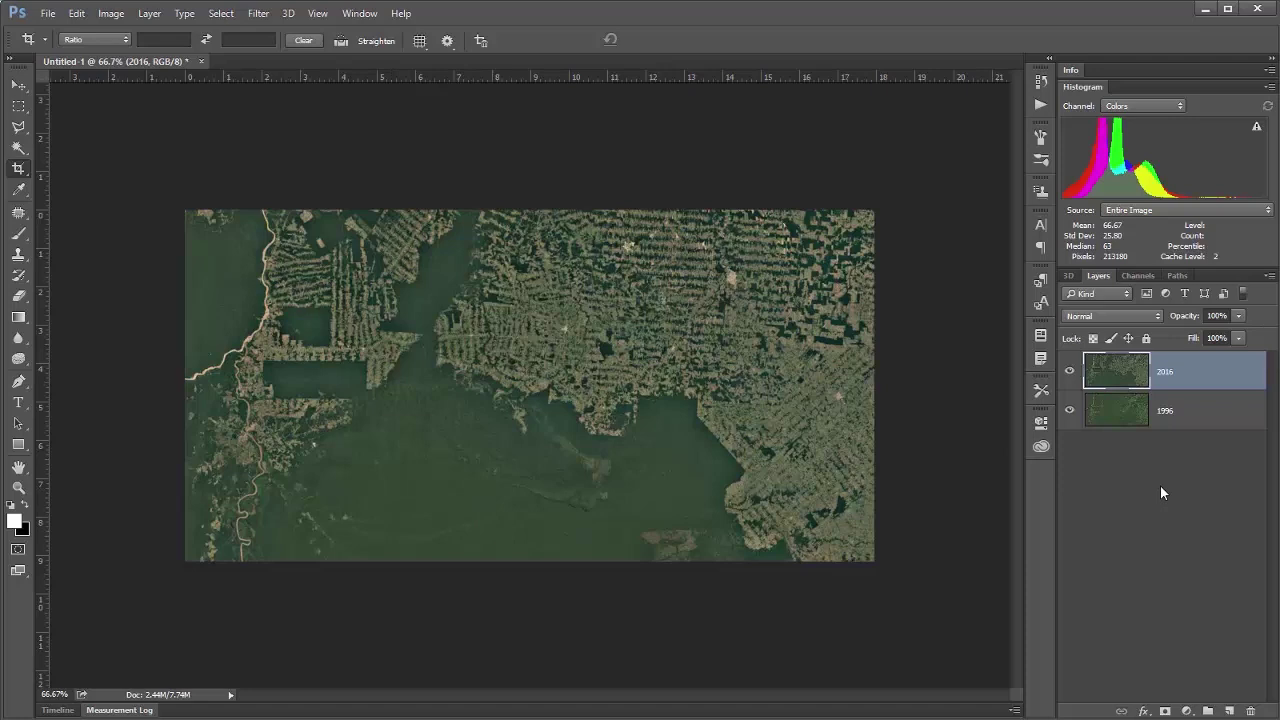
{"action": "left_click", "coordinate": [1136, 276]}
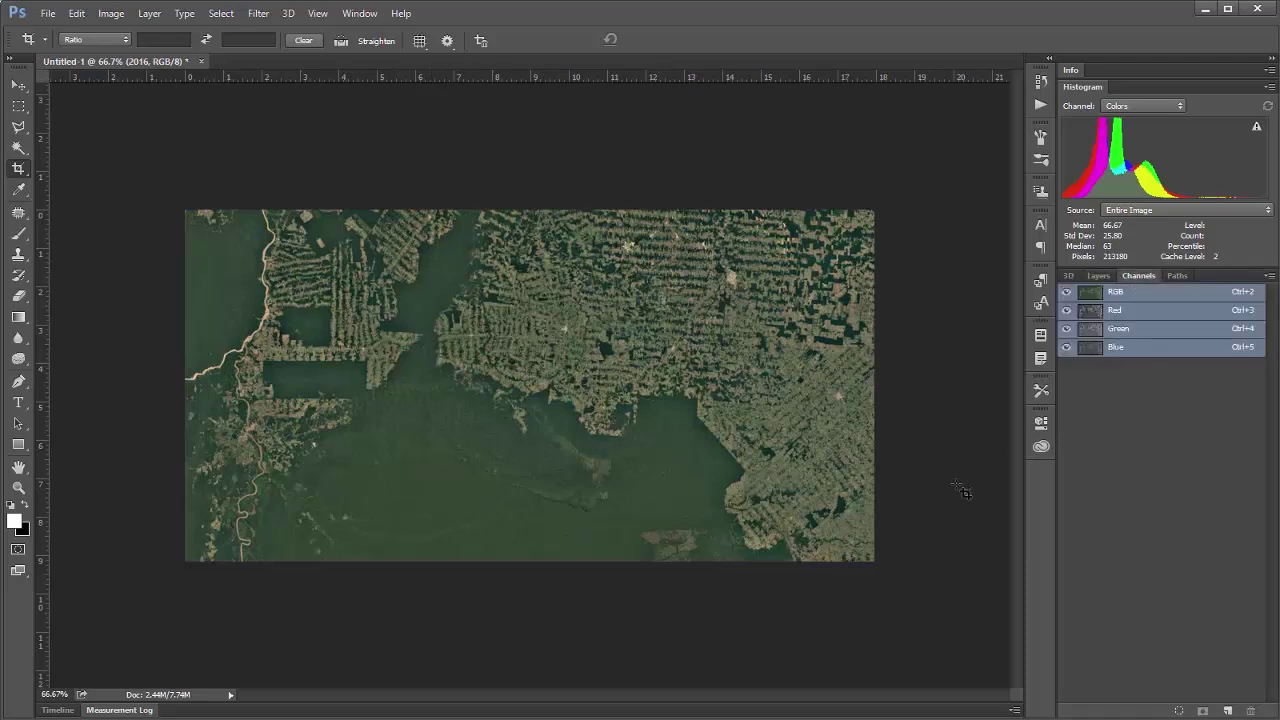
- Cycle through the Blue, Green and Red channels, finishing on Red alone in grayscale
{"action": "left_click", "coordinate": [1135, 311]}
{"action": "left_click", "coordinate": [1135, 328]}
{"action": "left_click", "coordinate": [1130, 347]}
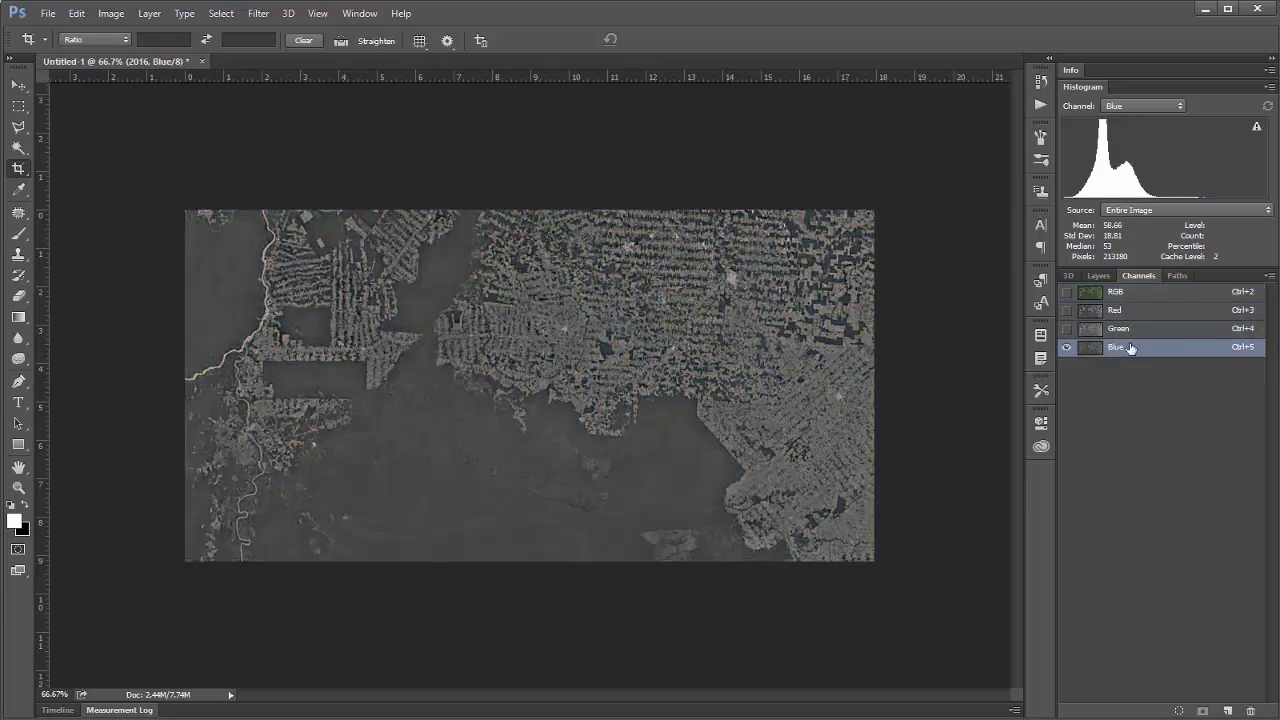
{"action": "left_click", "coordinate": [1135, 328]}
{"action": "left_click", "coordinate": [1141, 312]}
{"action": "left_click", "coordinate": [1137, 330]}
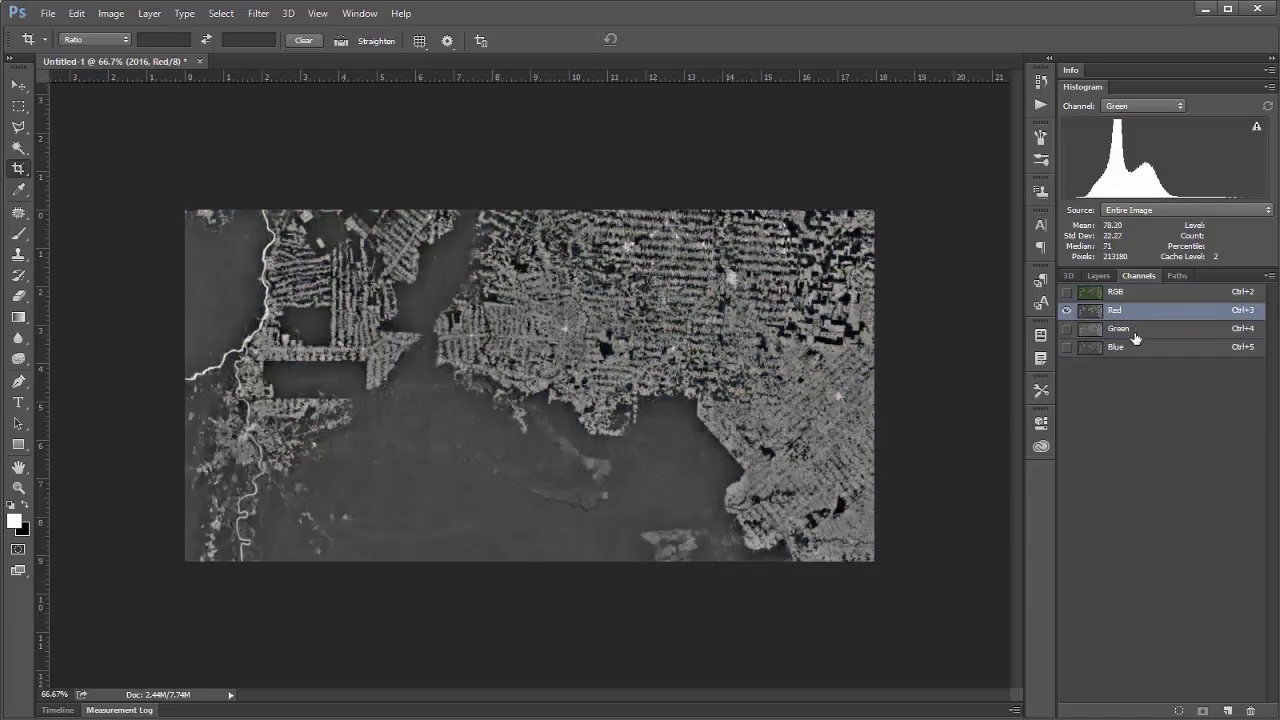
{"action": "left_click", "coordinate": [1133, 347]}
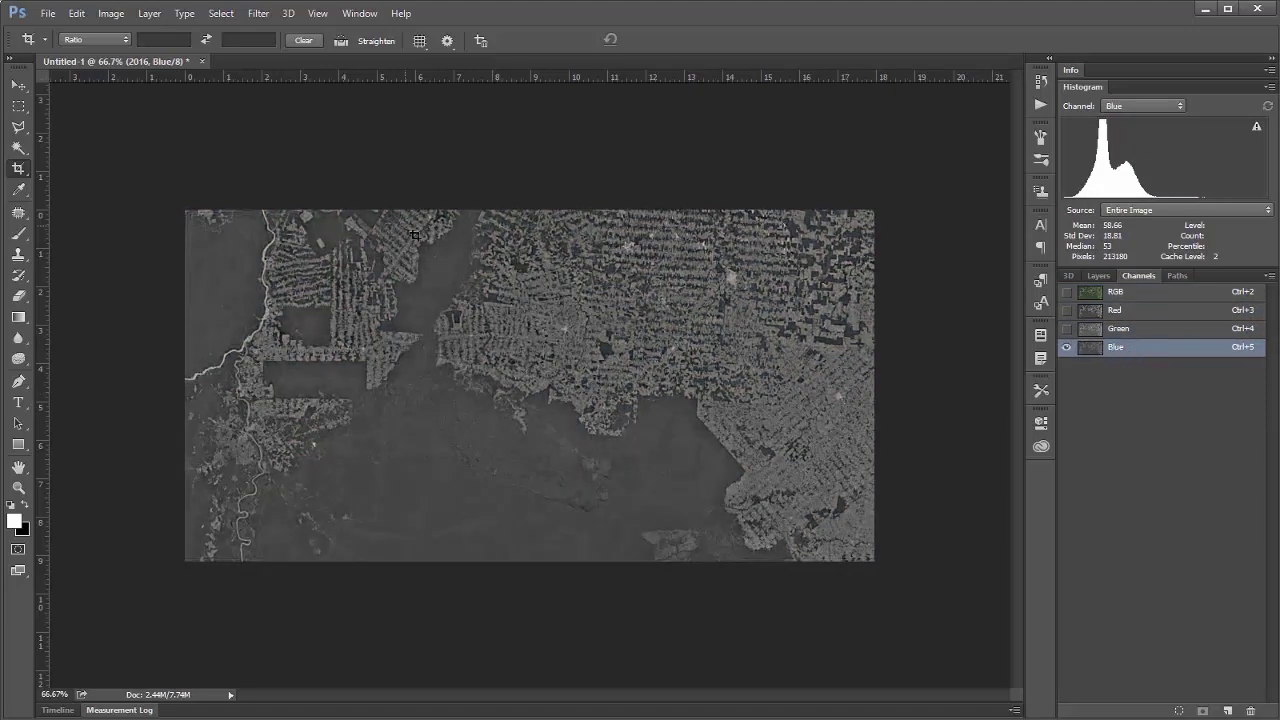
{"action": "left_click", "coordinate": [1125, 329]}
{"action": "left_click", "coordinate": [1137, 311]}
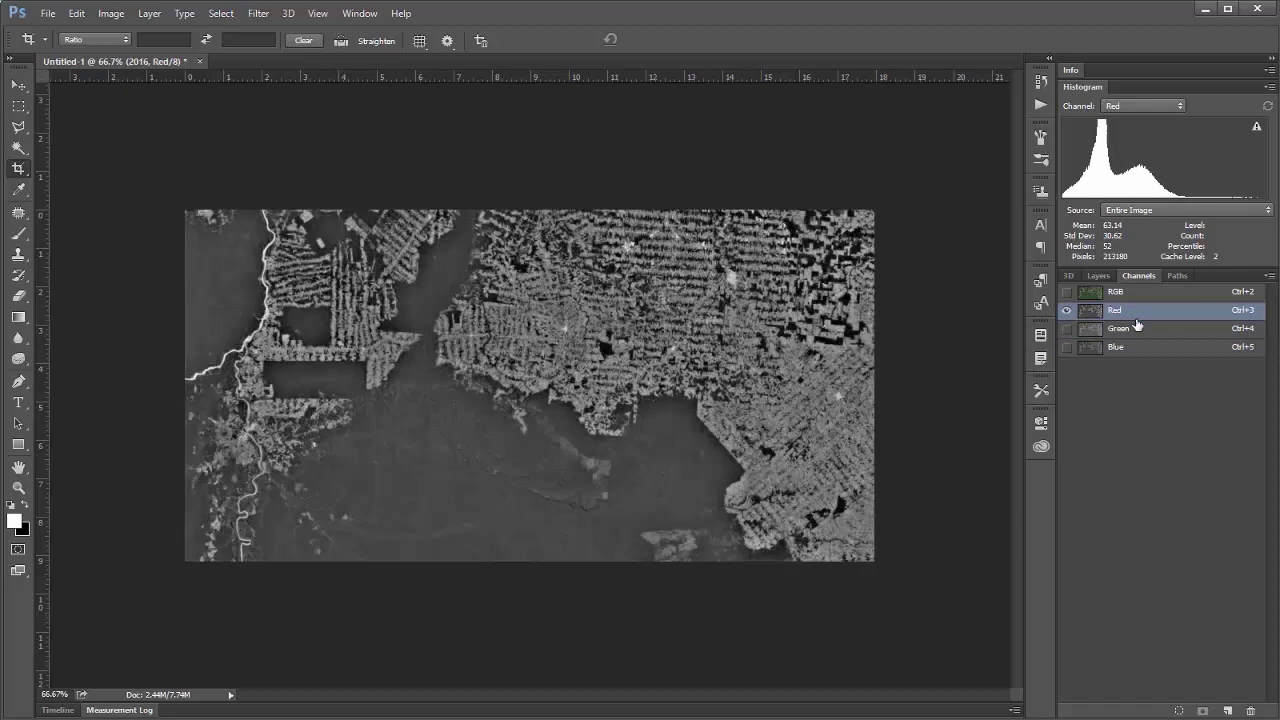
{"action": "left_click", "coordinate": [1137, 329]}
{"action": "left_click", "coordinate": [1134, 350]}
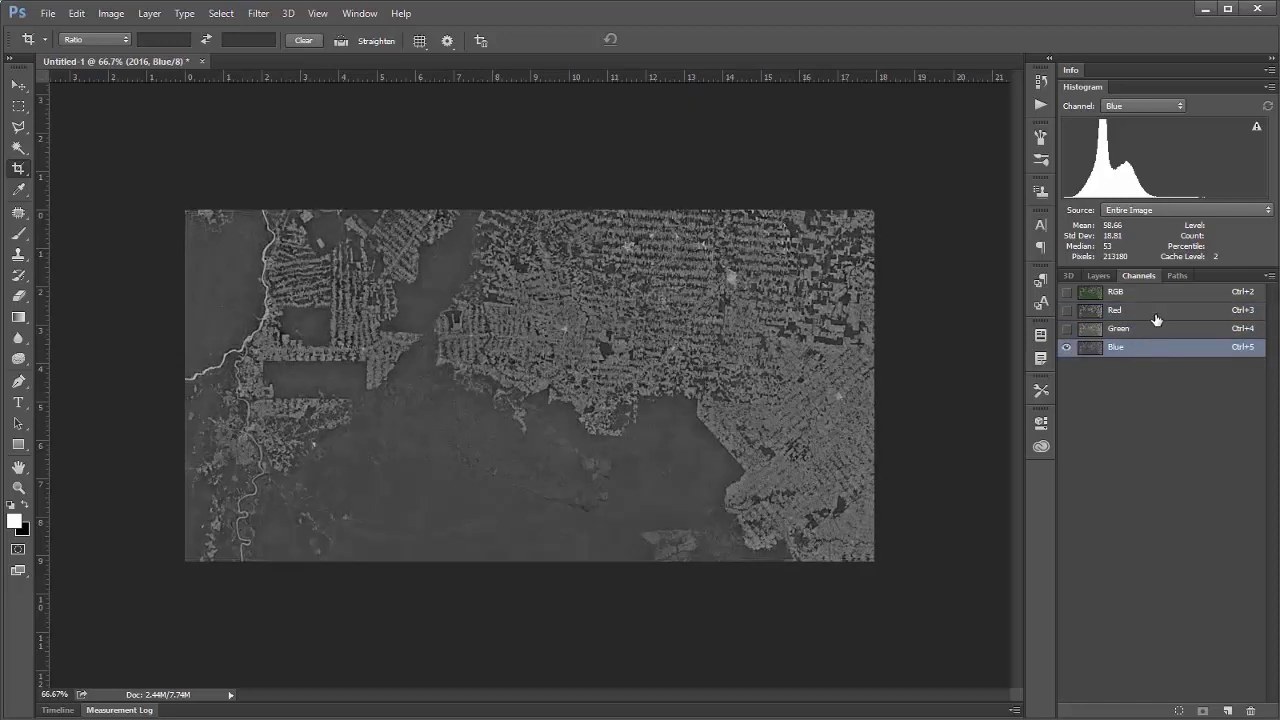
{"action": "left_click", "coordinate": [1155, 313]}
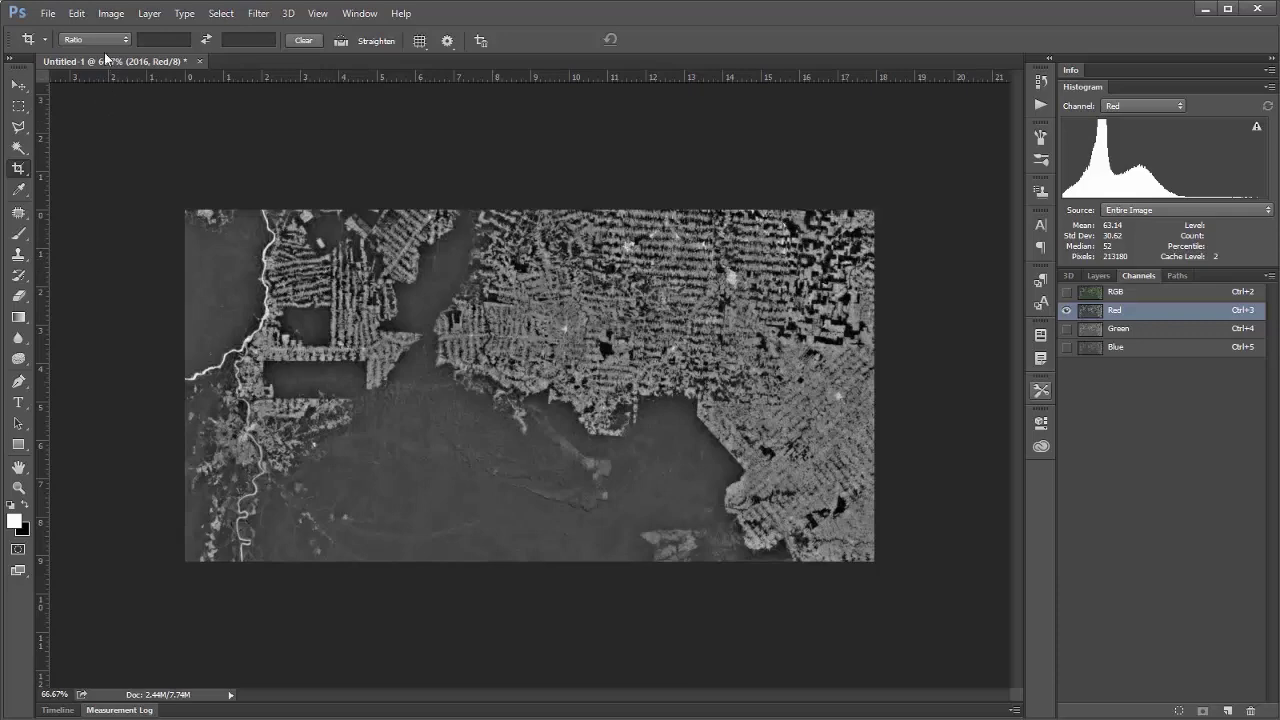
- Open Image > Calculations and try Add blending, keeping Red as the first source channel
{"action": "left_click", "coordinate": [118, 18]}
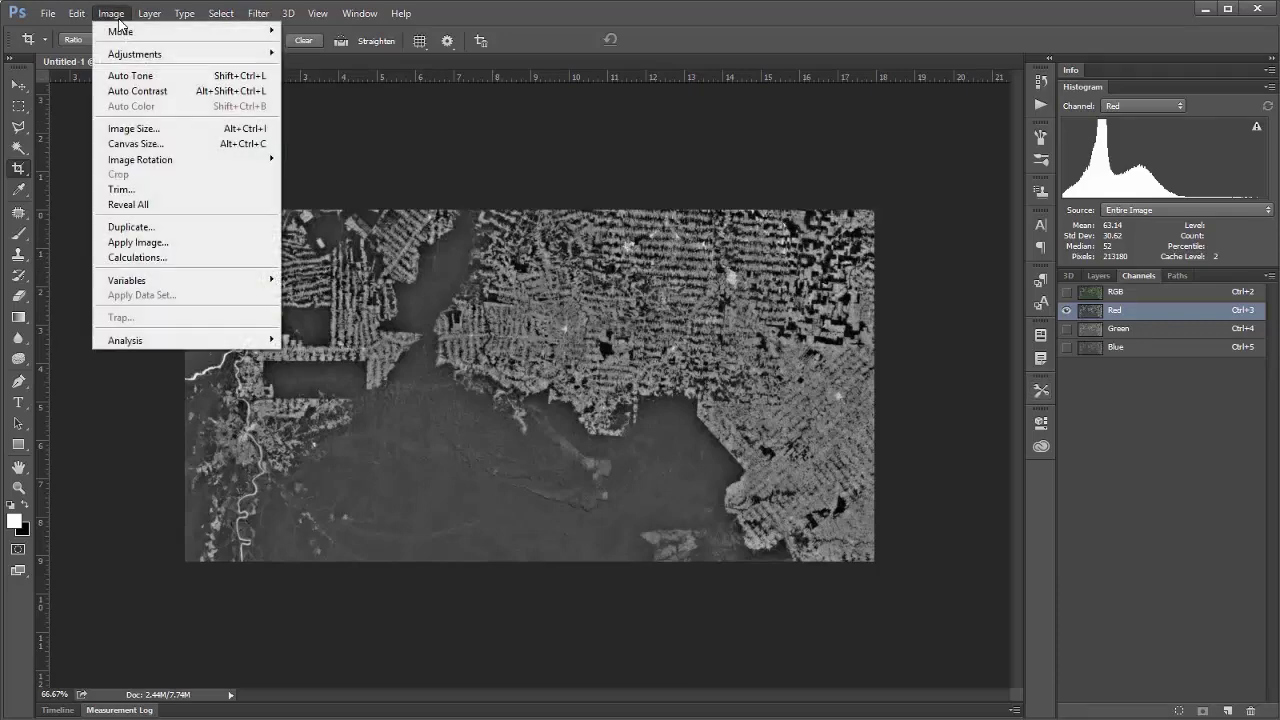
{"action": "left_click", "coordinate": [149, 259]}
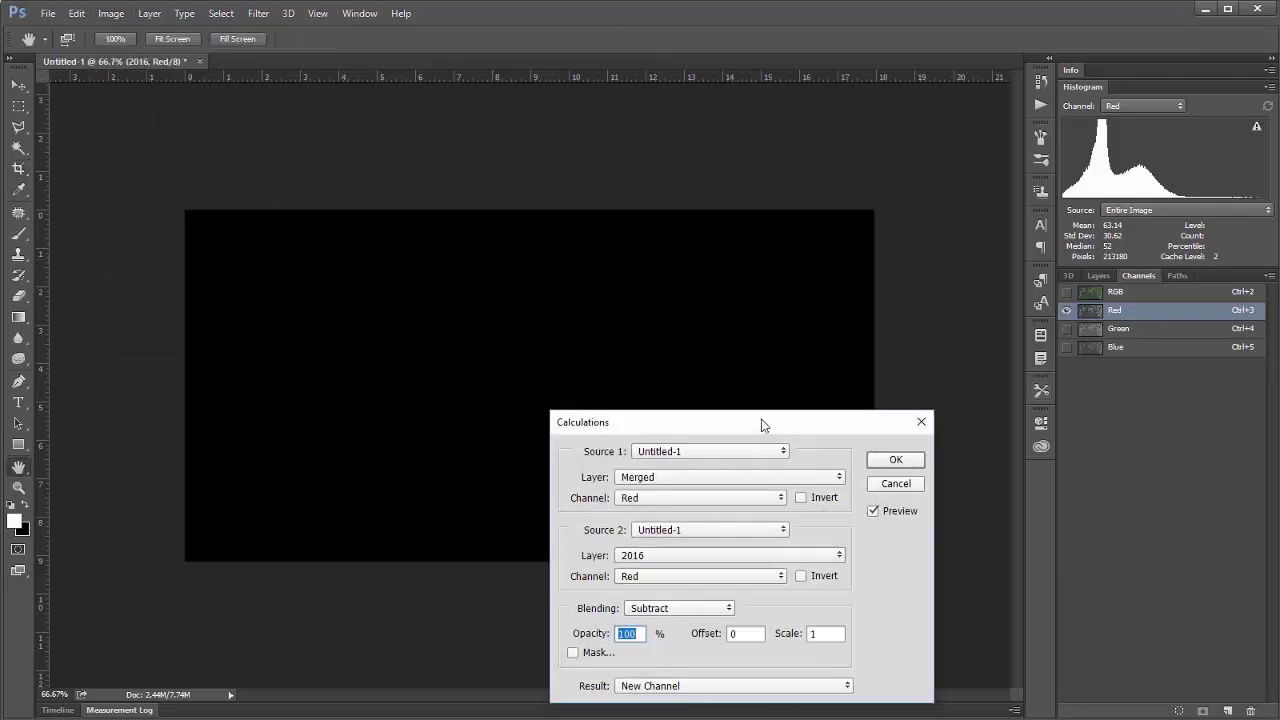
{"action": "left_click_drag", "start_coordinate": [761, 425], "coordinate": [675, 231]}
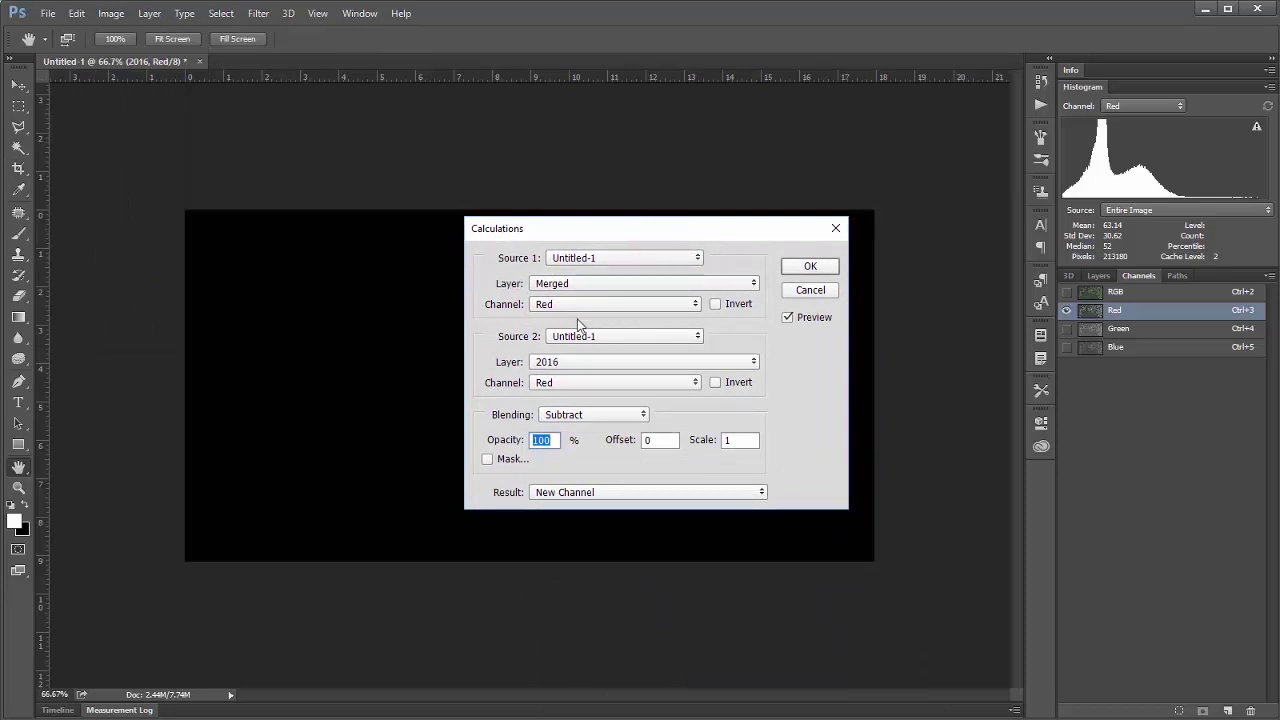
{"action": "left_click", "coordinate": [580, 414]}
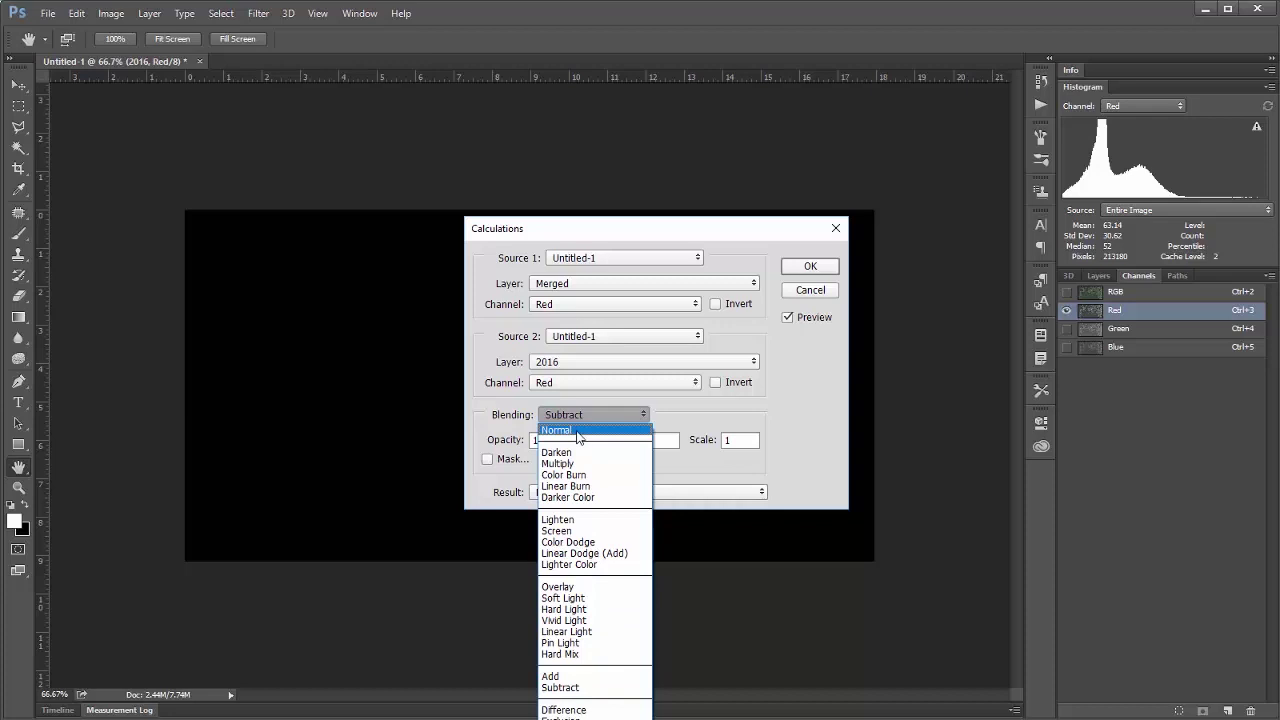
{"action": "left_click", "coordinate": [512, 316]}
{"action": "left_click", "coordinate": [592, 414]}
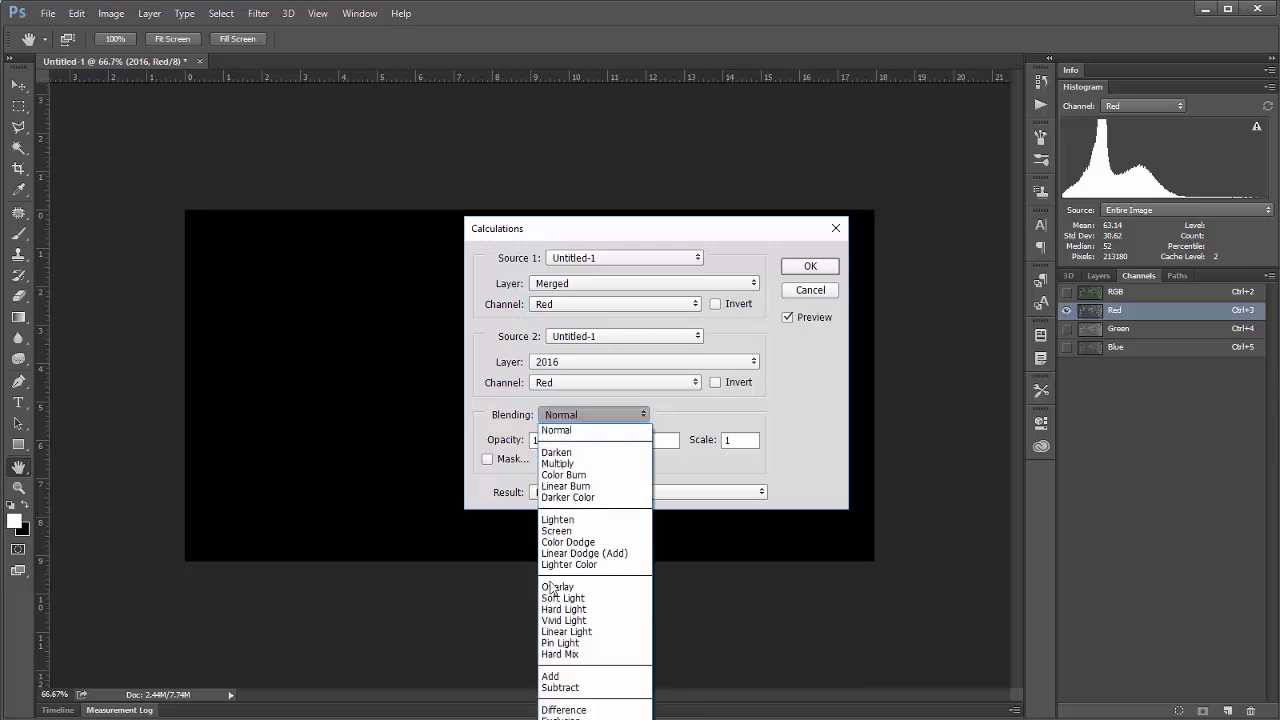
{"action": "left_click", "coordinate": [592, 679]}
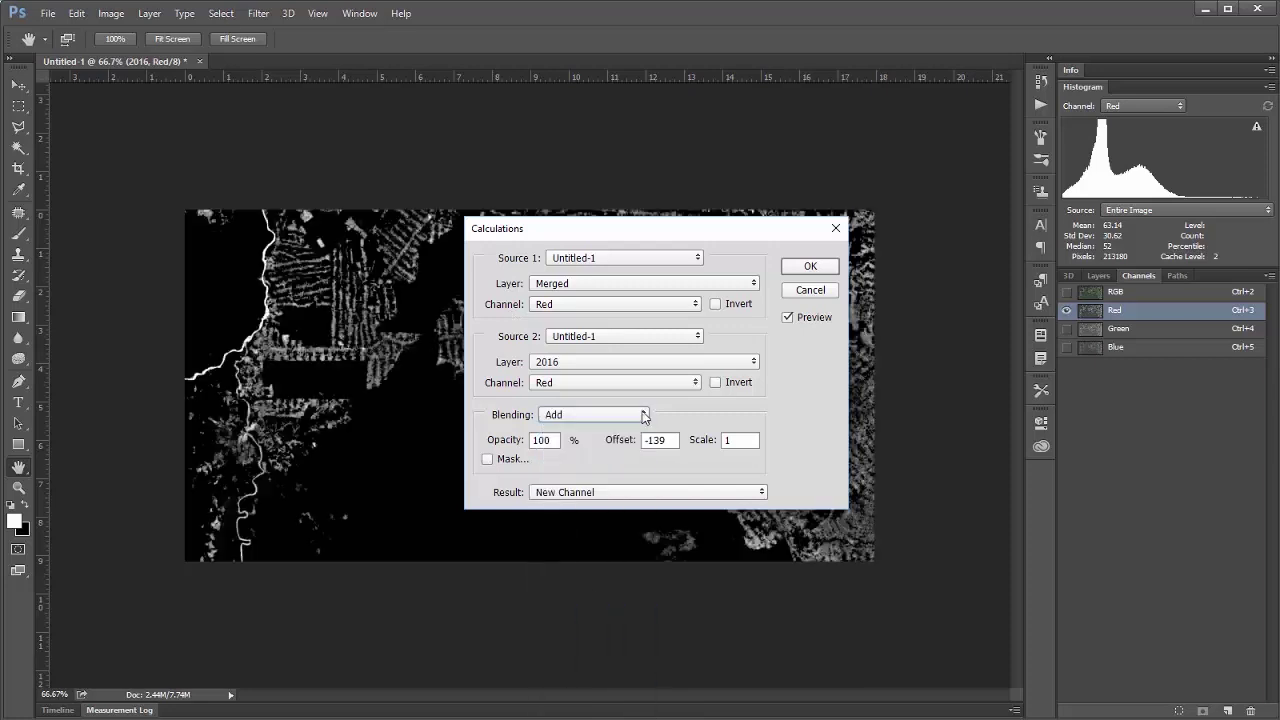
{"action": "left_click", "coordinate": [543, 306]}
{"action": "left_click", "coordinate": [559, 307]}
- Try offsets -58 and 10, then reset the offset to 0 with Subtract blending
{"action": "double_click", "coordinate": [655, 440]}
{"action": "type", "text": "-58"}
{"action": "left_click_drag", "start_coordinate": [698, 449], "coordinate": [750, 452]}
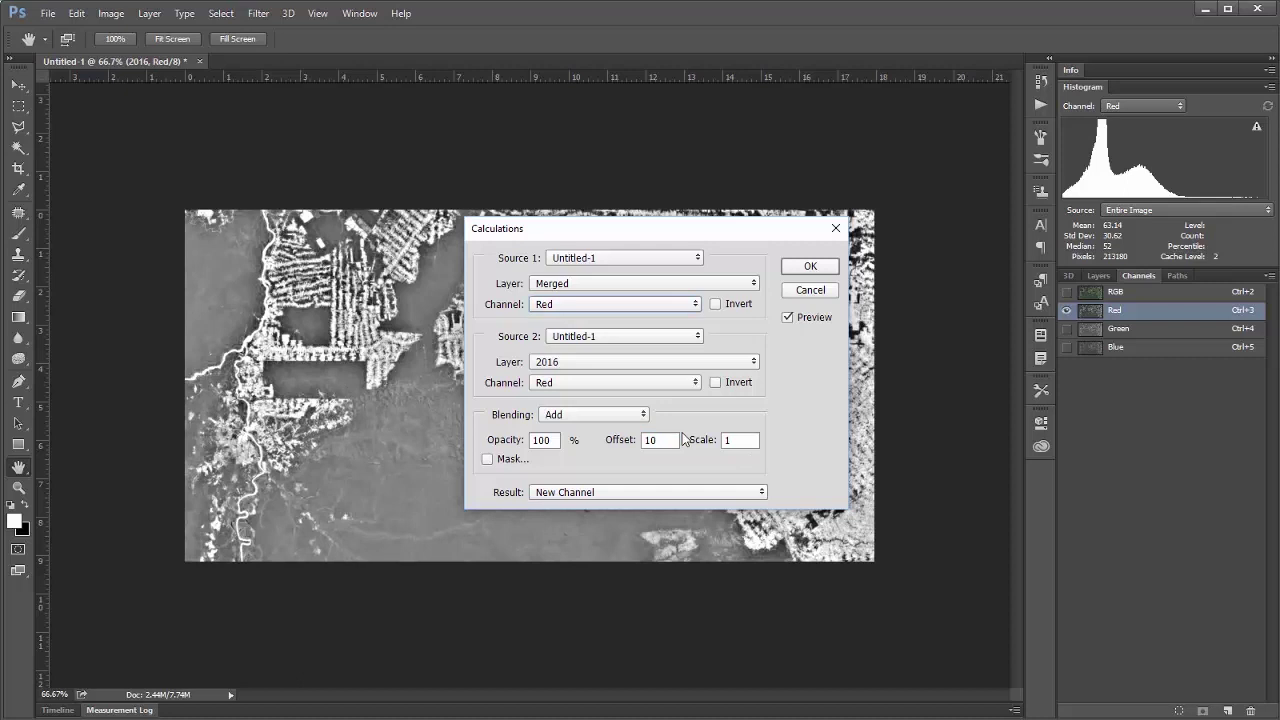
{"action": "double_click", "coordinate": [653, 446]}
{"action": "type", "text": "0"}
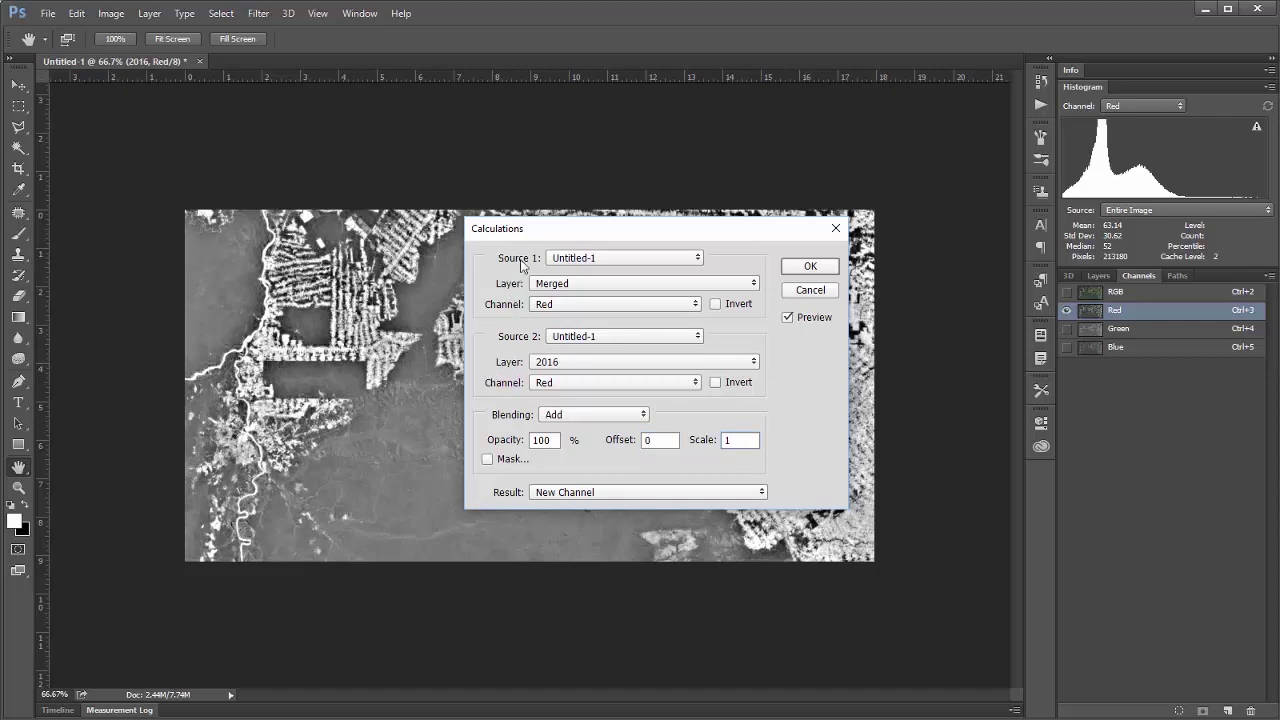
{"action": "left_click", "coordinate": [566, 414]}
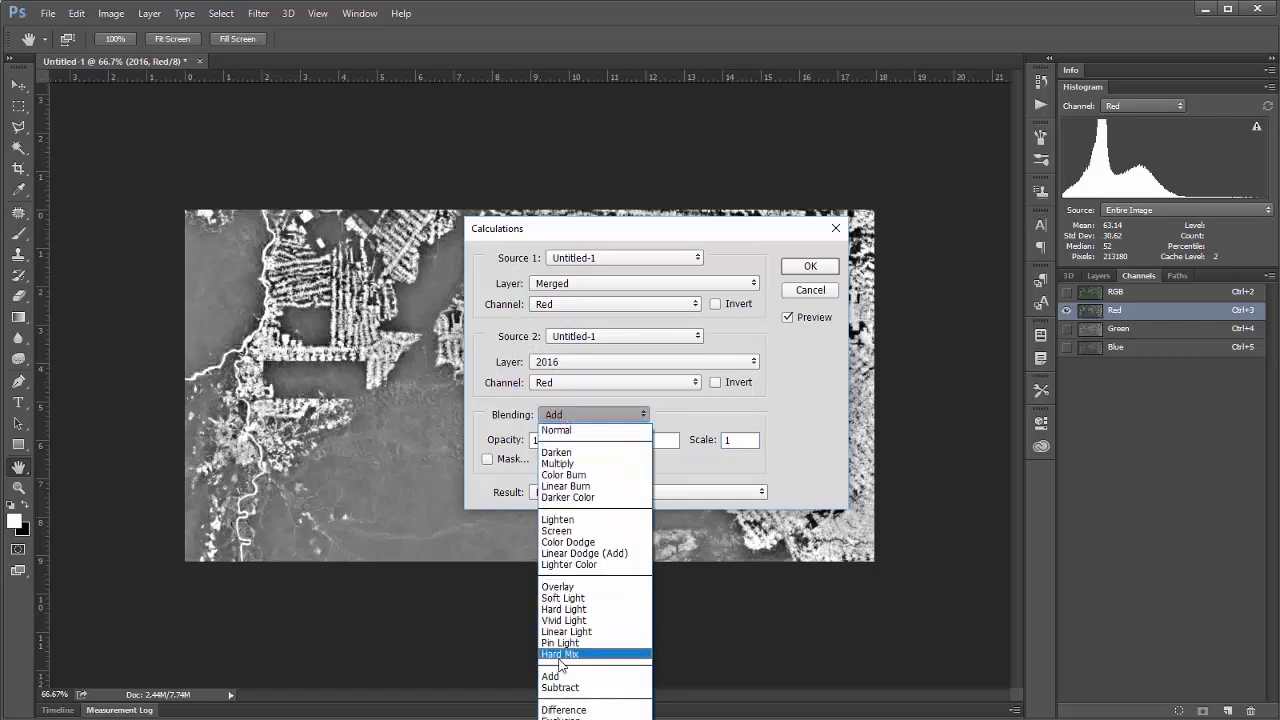
{"action": "left_click", "coordinate": [566, 687]}
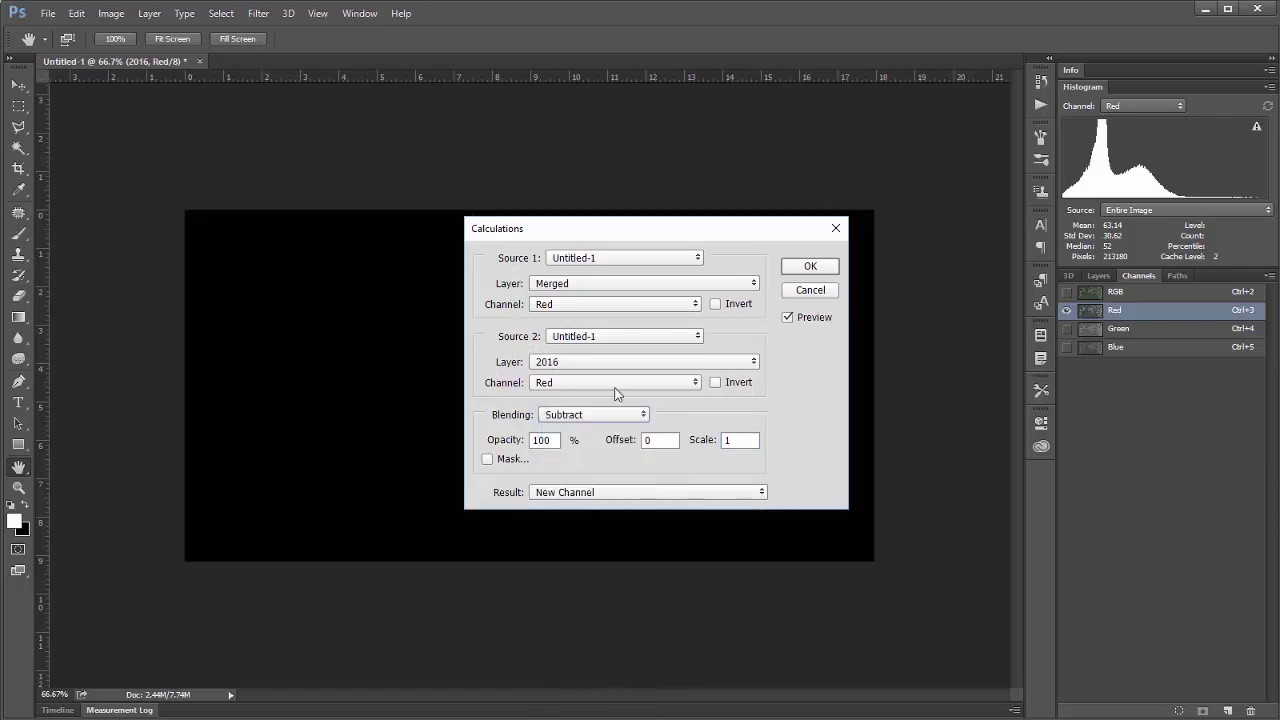
{"action": "left_click_drag", "start_coordinate": [586, 231], "coordinate": [511, 386]}
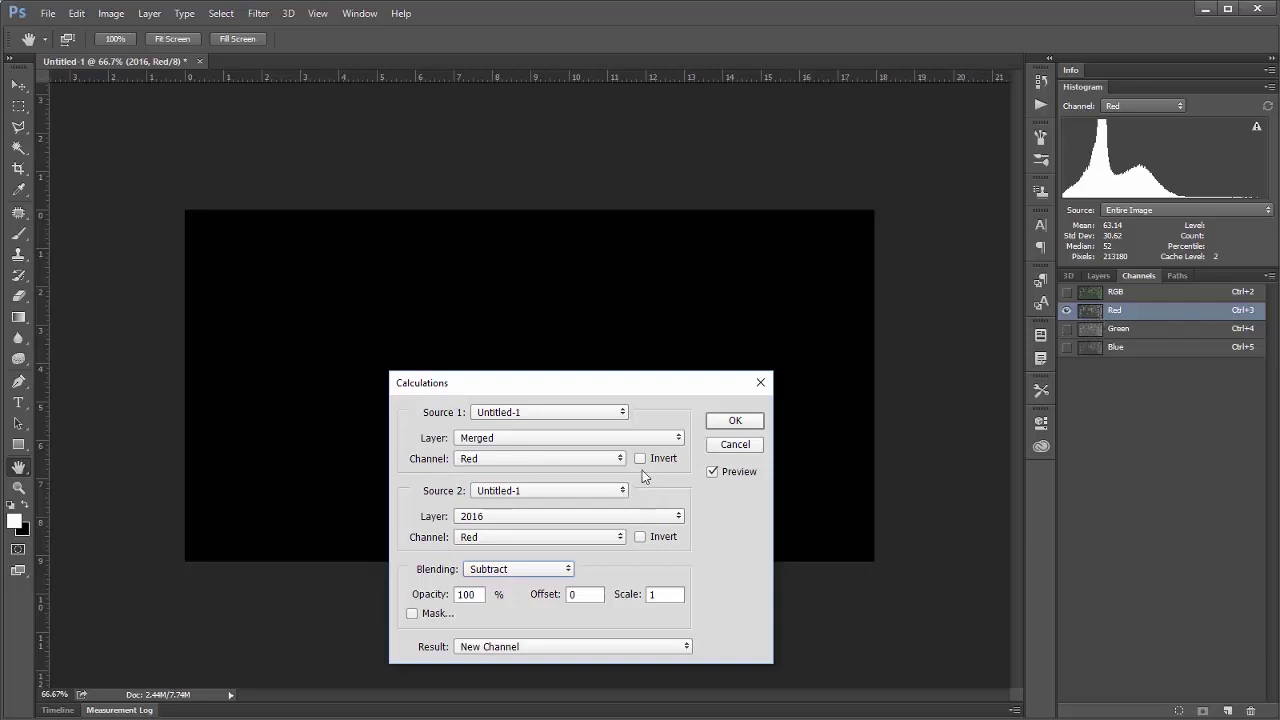
{"action": "left_click_drag", "start_coordinate": [631, 388], "coordinate": [677, 258]}
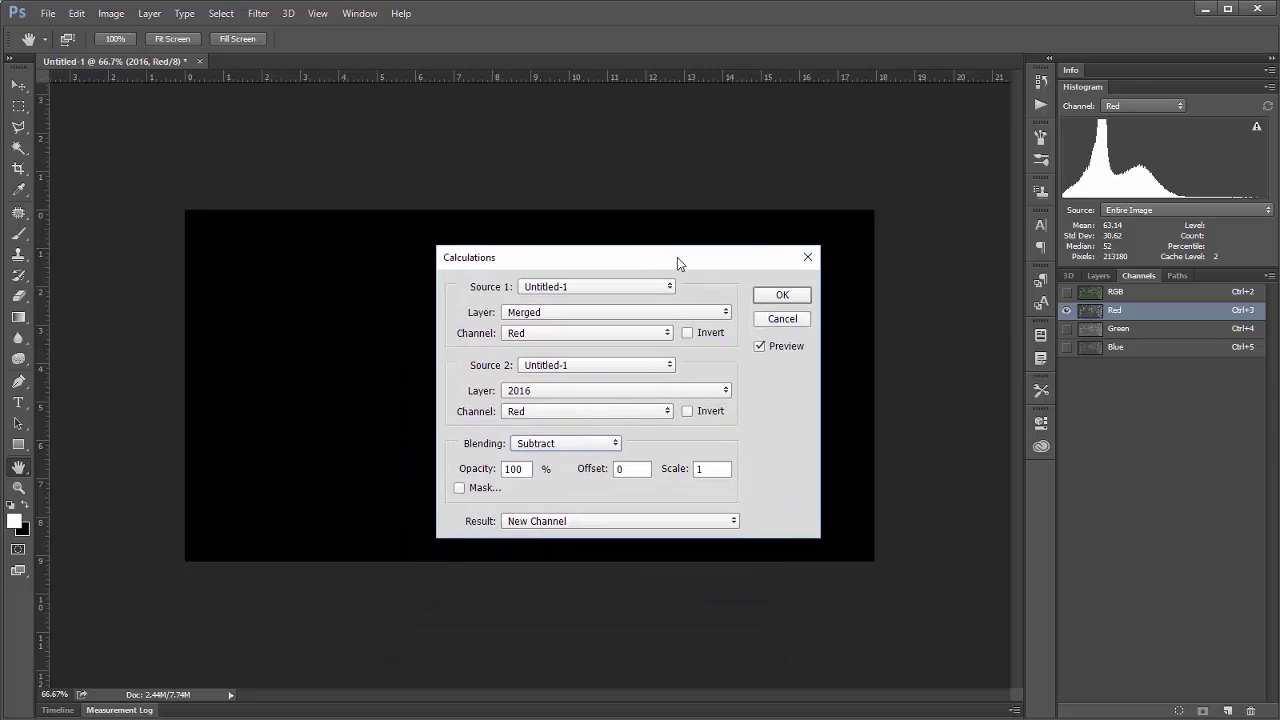
- Set Source 1 to the 2016 layer's Blue channel and invert Source 2's Red channel
{"action": "left_click", "coordinate": [528, 334]}
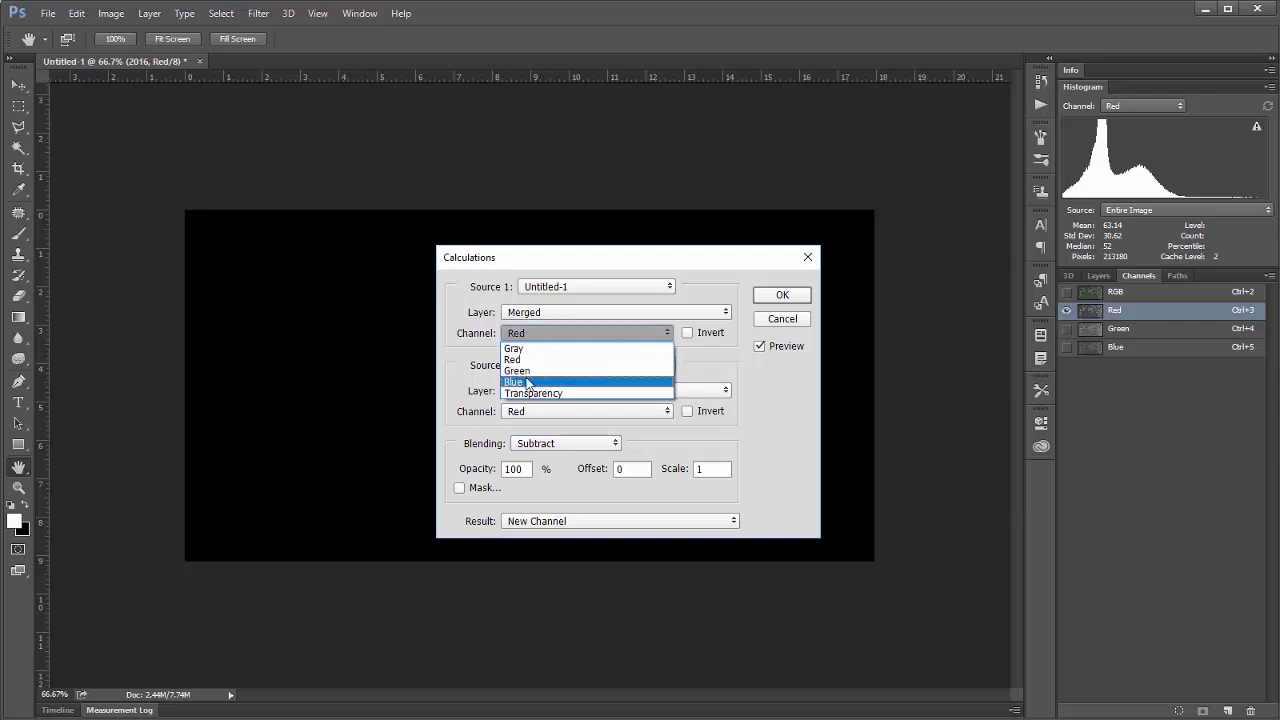
{"action": "left_click", "coordinate": [525, 383]}
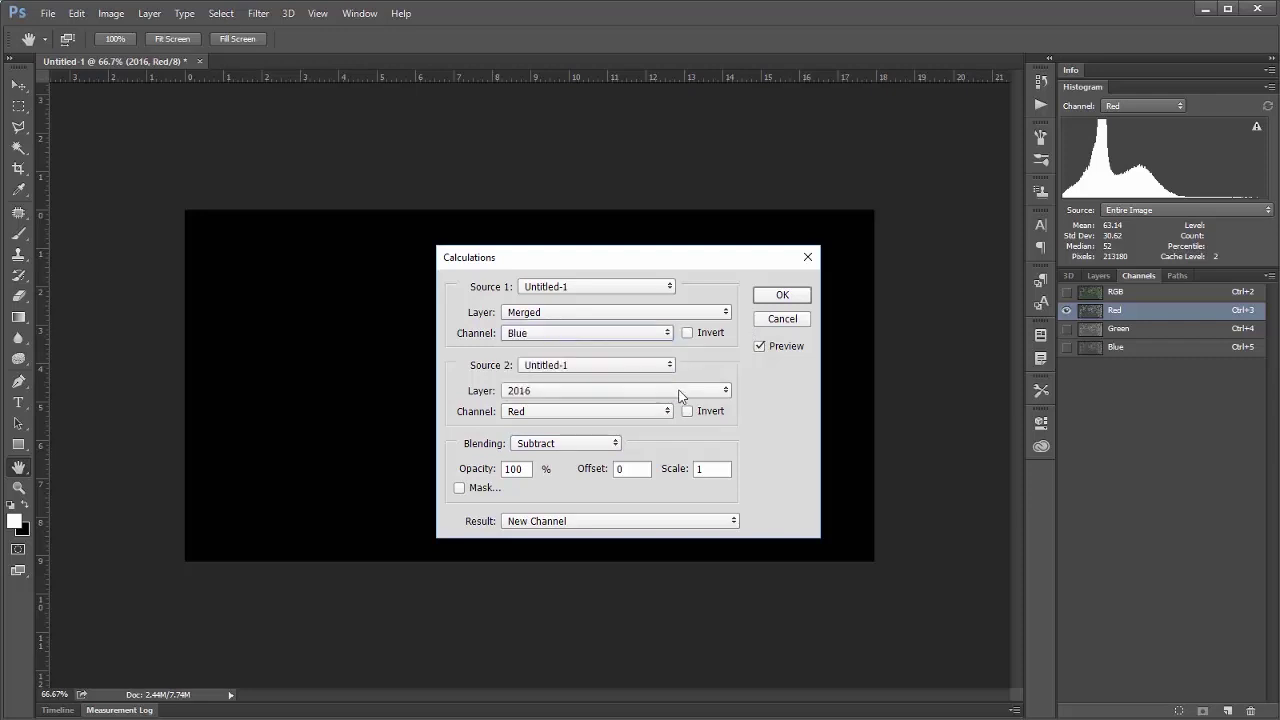
{"action": "left_click", "coordinate": [518, 412]}
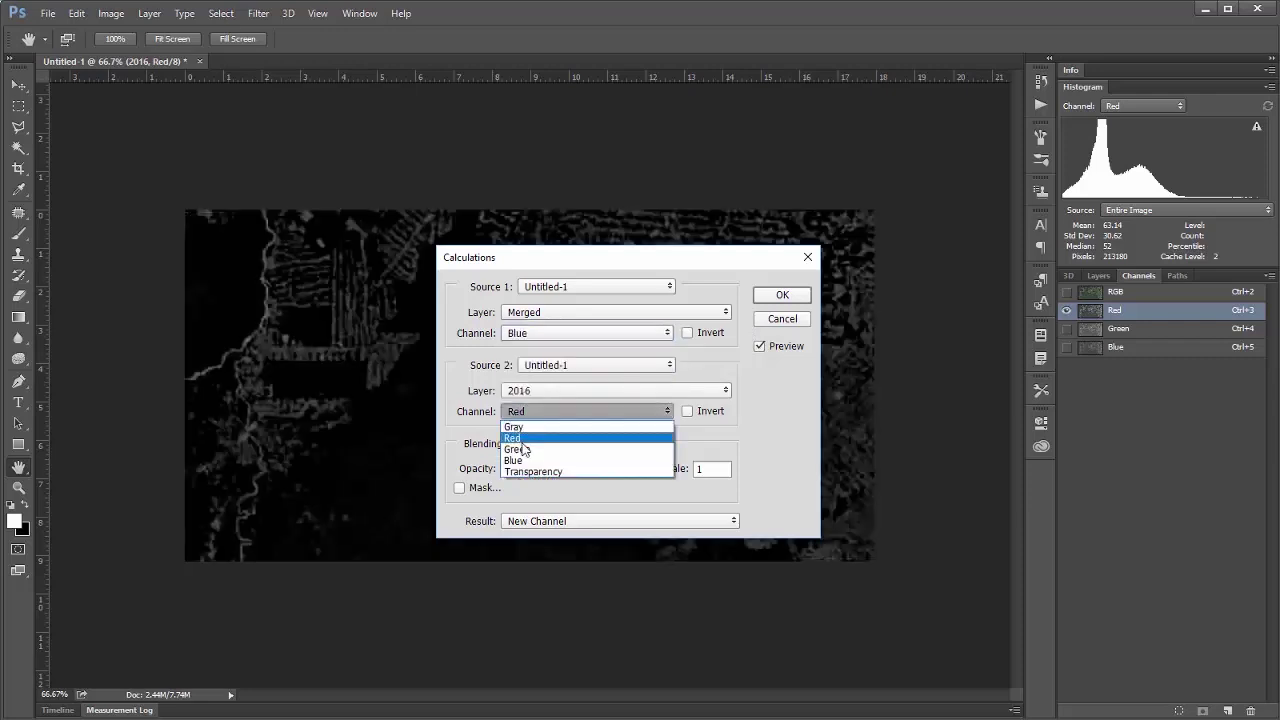
{"action": "left_click", "coordinate": [524, 430]}
{"action": "left_click", "coordinate": [688, 412]}
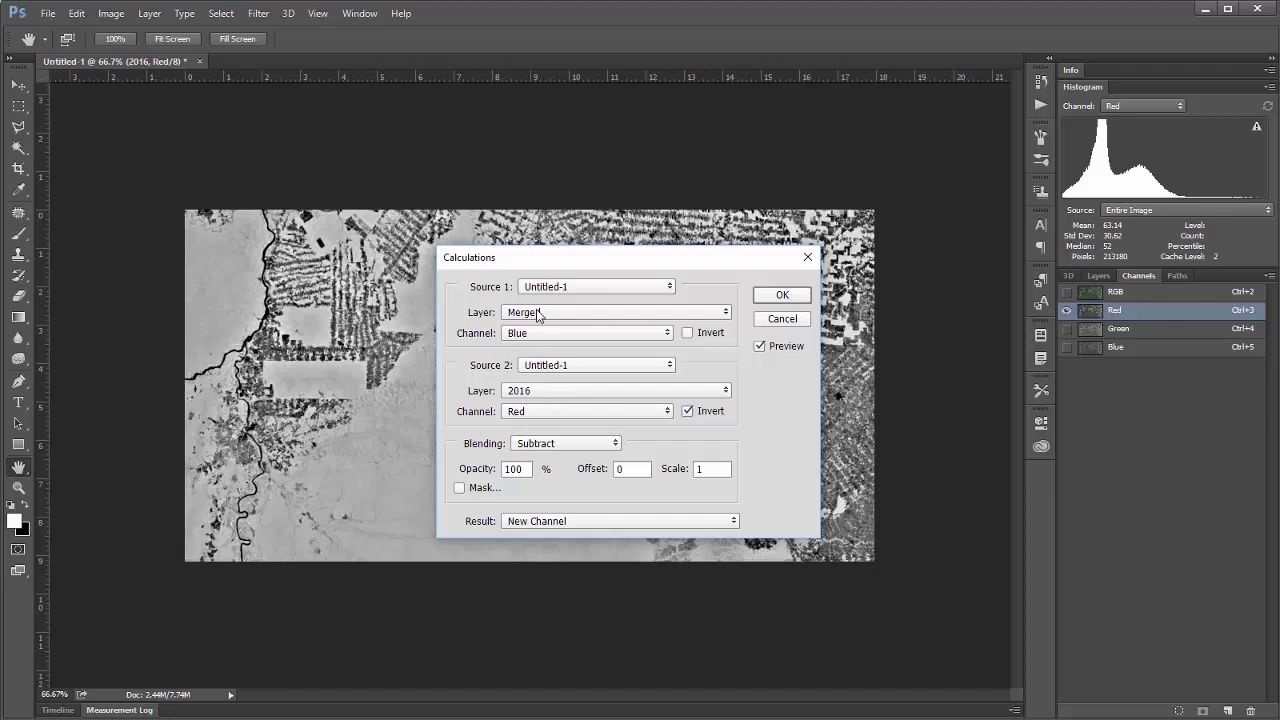
{"action": "left_click", "coordinate": [540, 312]}
{"action": "left_click", "coordinate": [526, 346]}
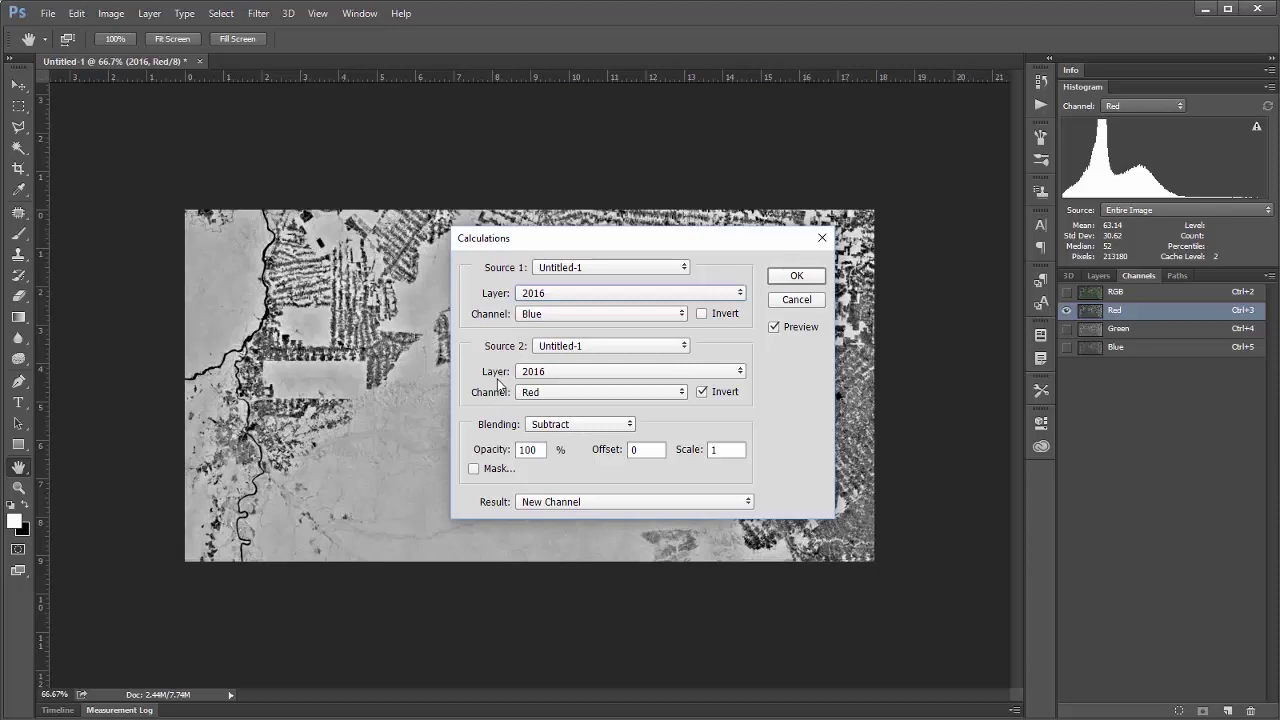
{"action": "left_click_drag", "start_coordinate": [546, 245], "coordinate": [215, 430]}
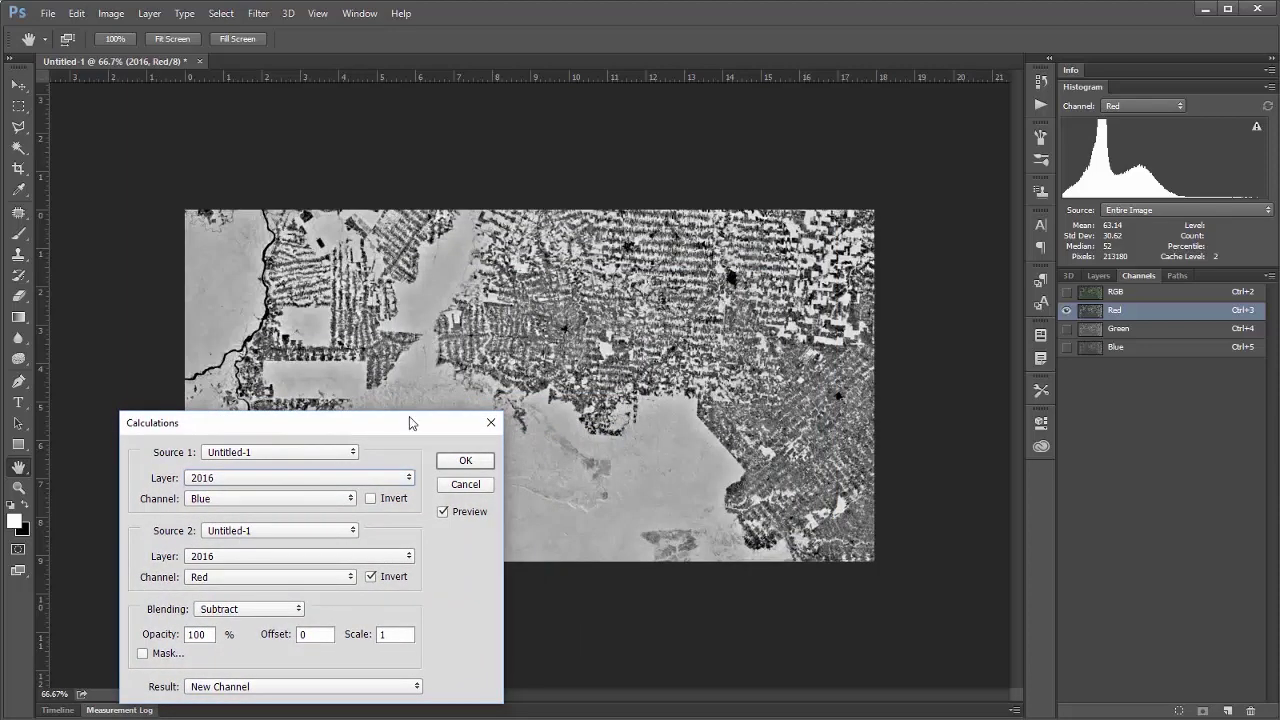
{"action": "left_click_drag", "start_coordinate": [409, 420], "coordinate": [518, 294]}
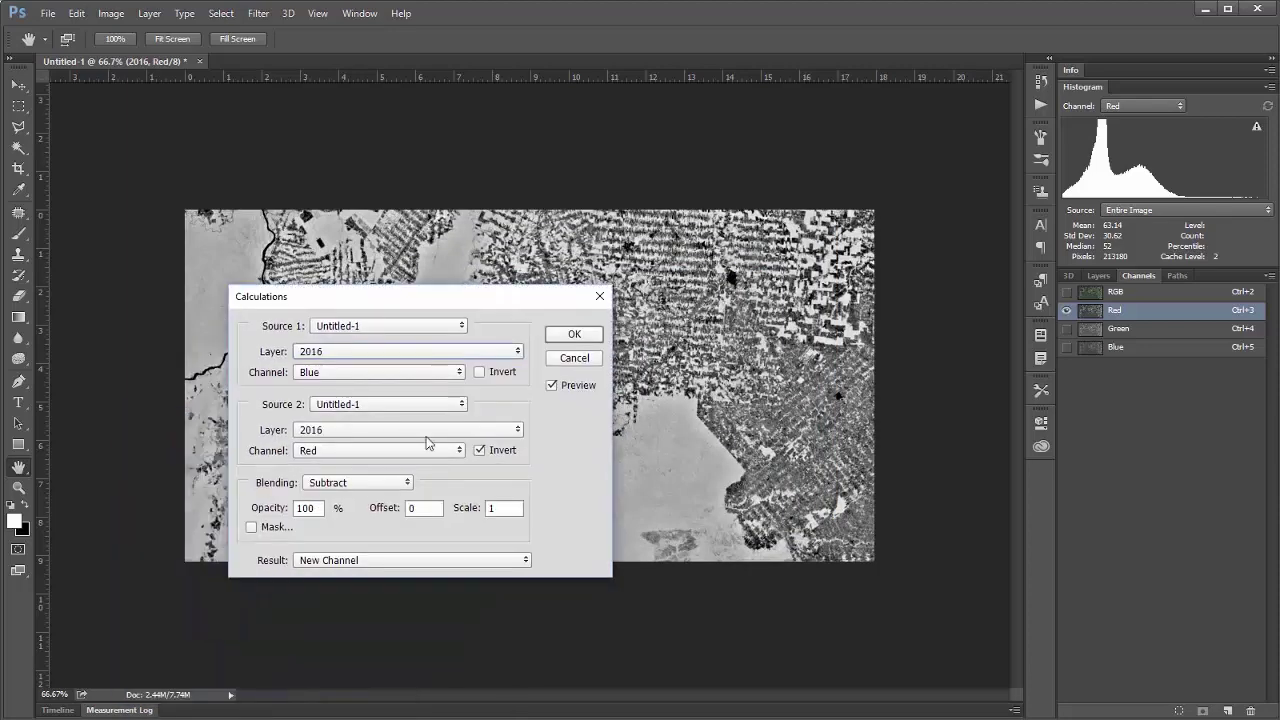
- Apply the calculation as a new channel named 2016
{"action": "left_click", "coordinate": [575, 334]}
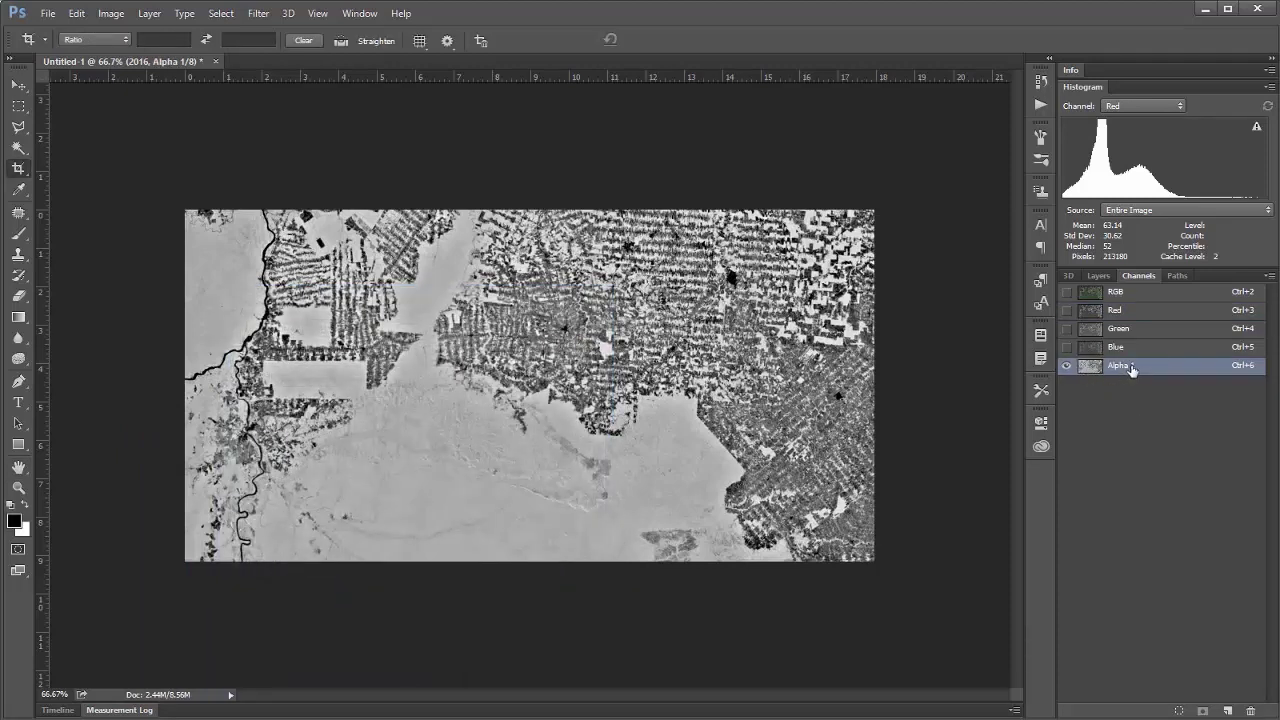
{"action": "type", "text": "2016"}
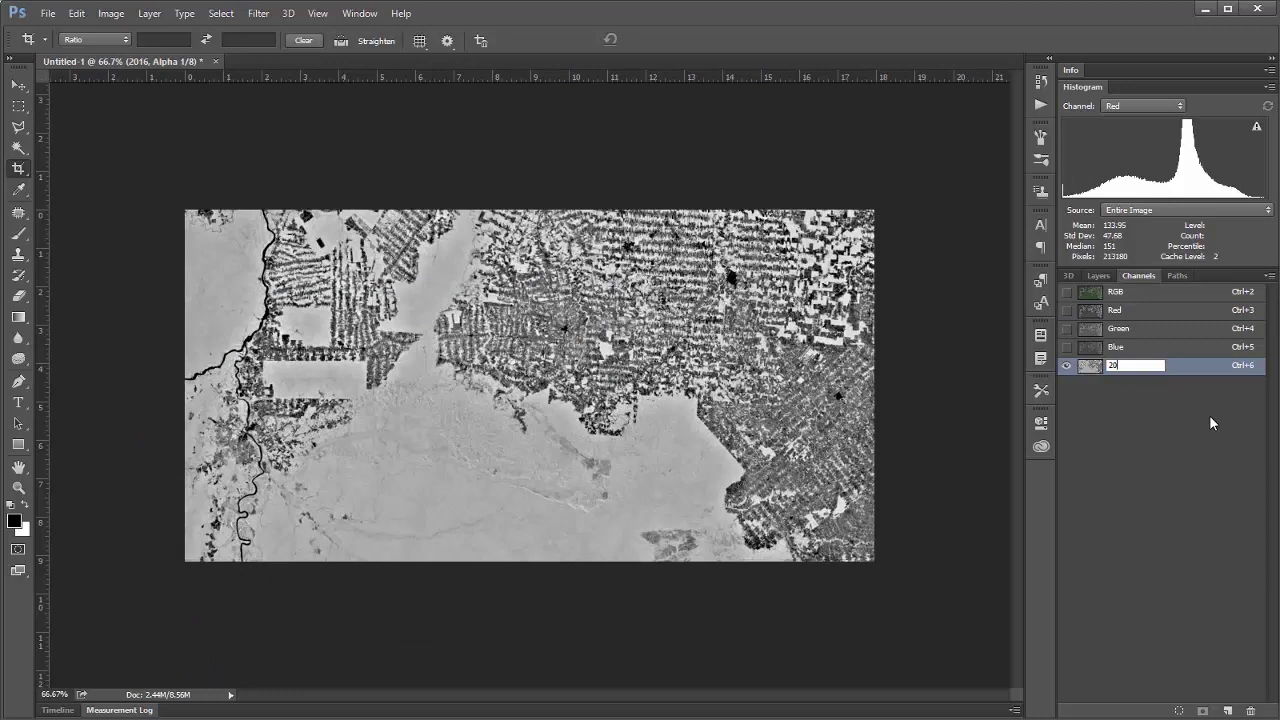
{"action": "key", "text": "Return"}
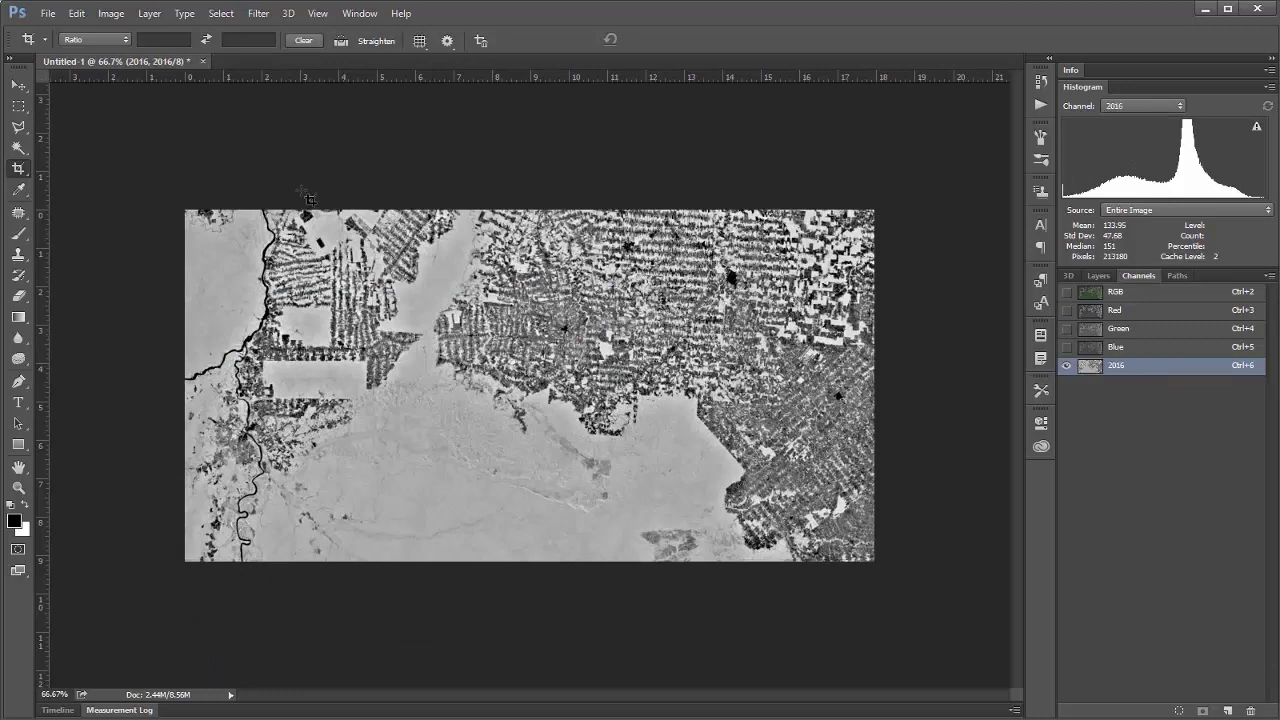
- Reopen Image > Calculations and set both sources to the 1996 layer
{"action": "left_click", "coordinate": [110, 14]}
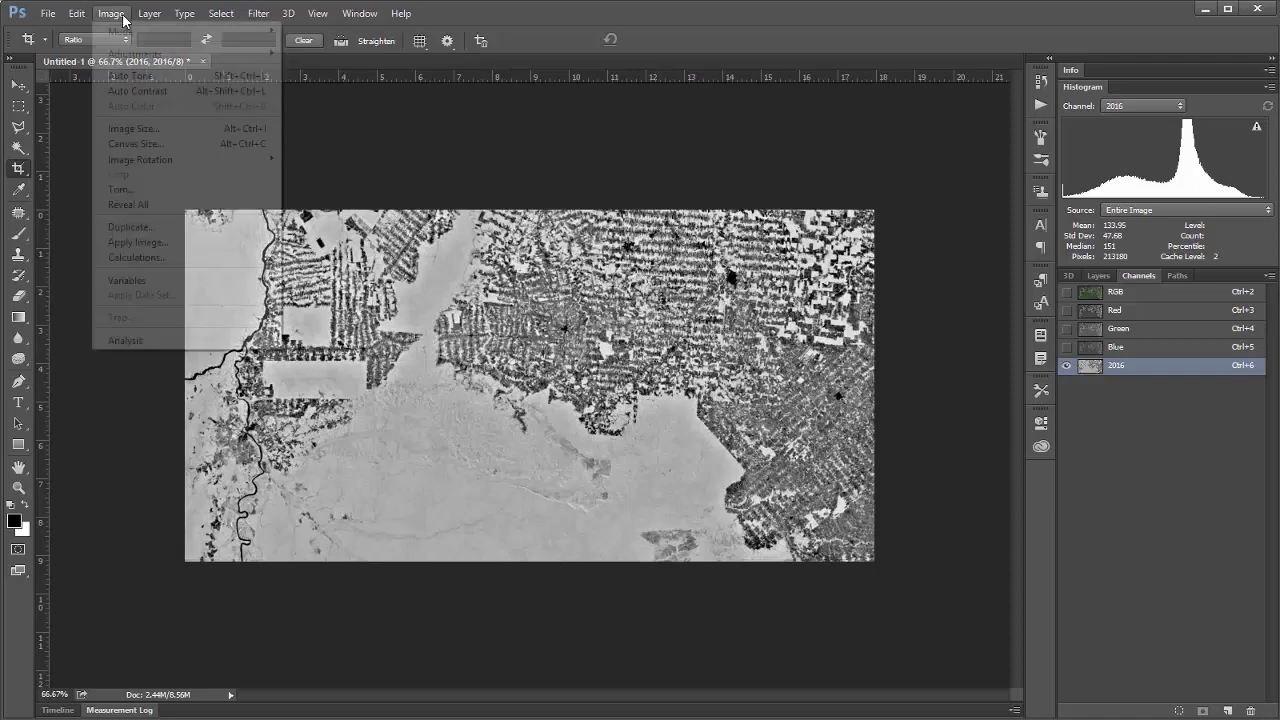
{"action": "left_click", "coordinate": [115, 258]}
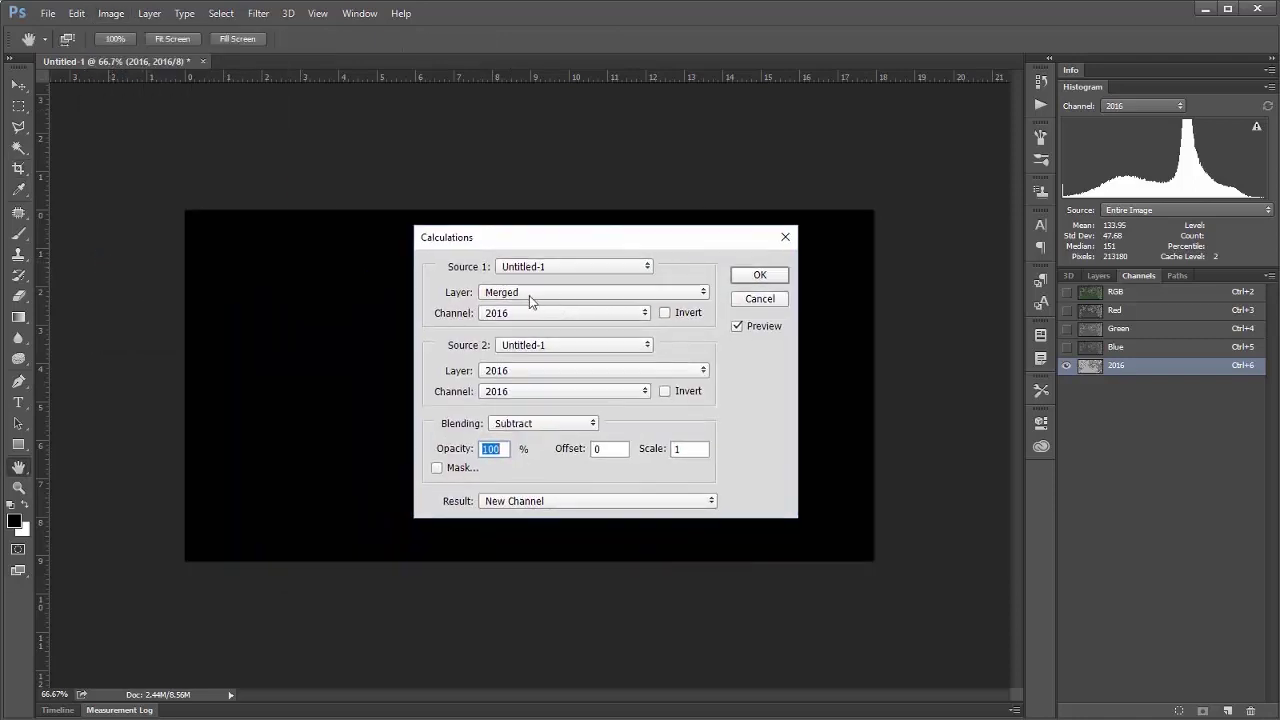
{"action": "left_click", "coordinate": [529, 292]}
{"action": "left_click", "coordinate": [500, 341]}
{"action": "left_click", "coordinate": [493, 371]}
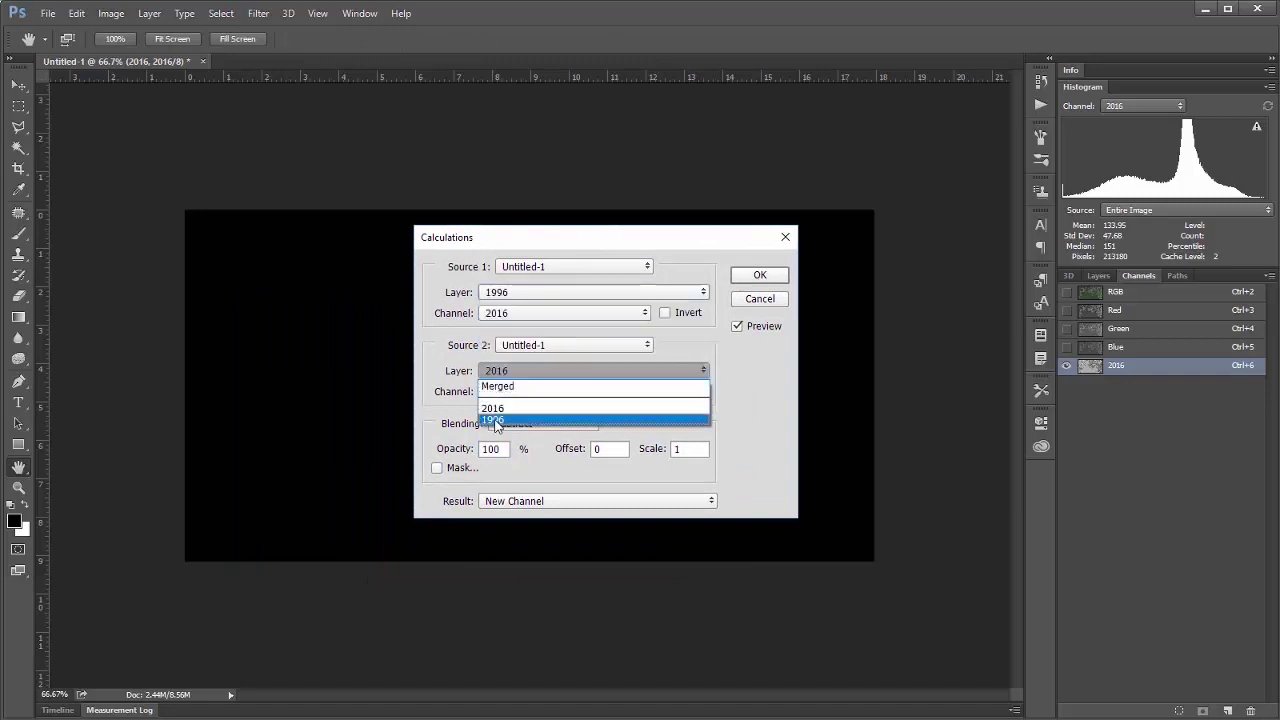
{"action": "left_click", "coordinate": [495, 420]}
- Use Blue as the first source channel and inverted Red as the second
{"action": "left_click", "coordinate": [598, 313]}
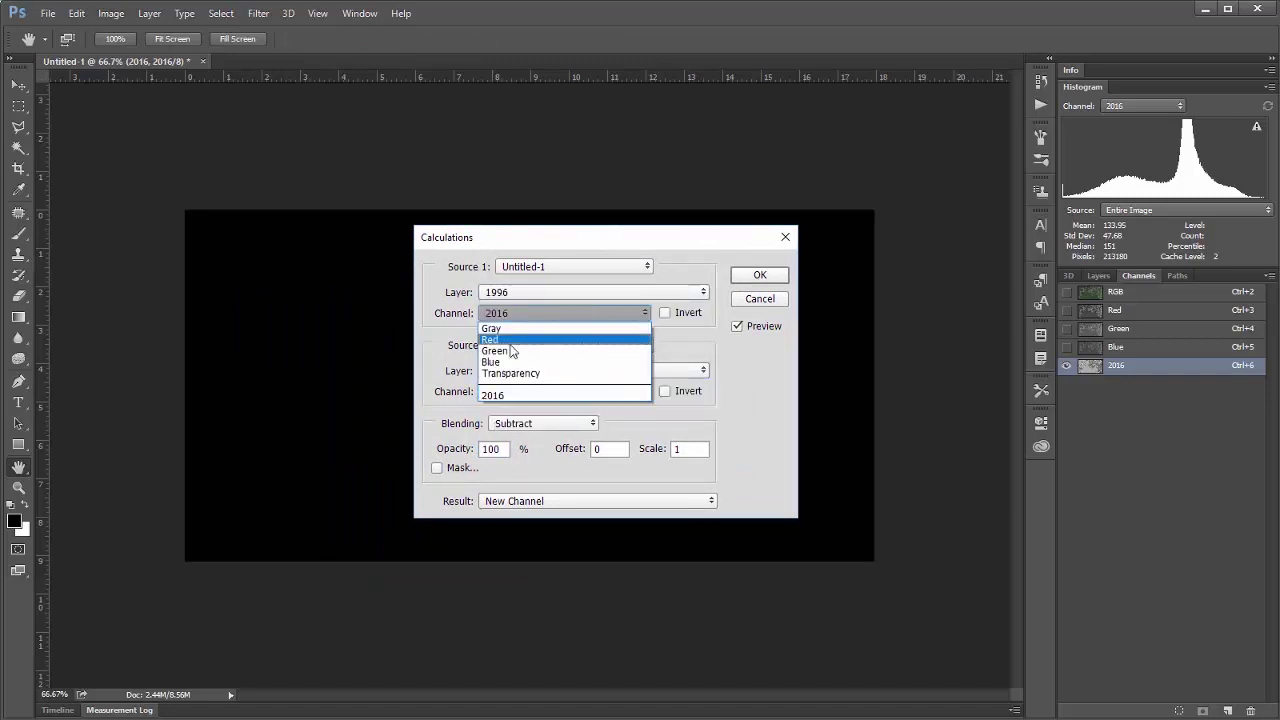
{"action": "left_click", "coordinate": [485, 363]}
{"action": "left_click", "coordinate": [518, 392]}
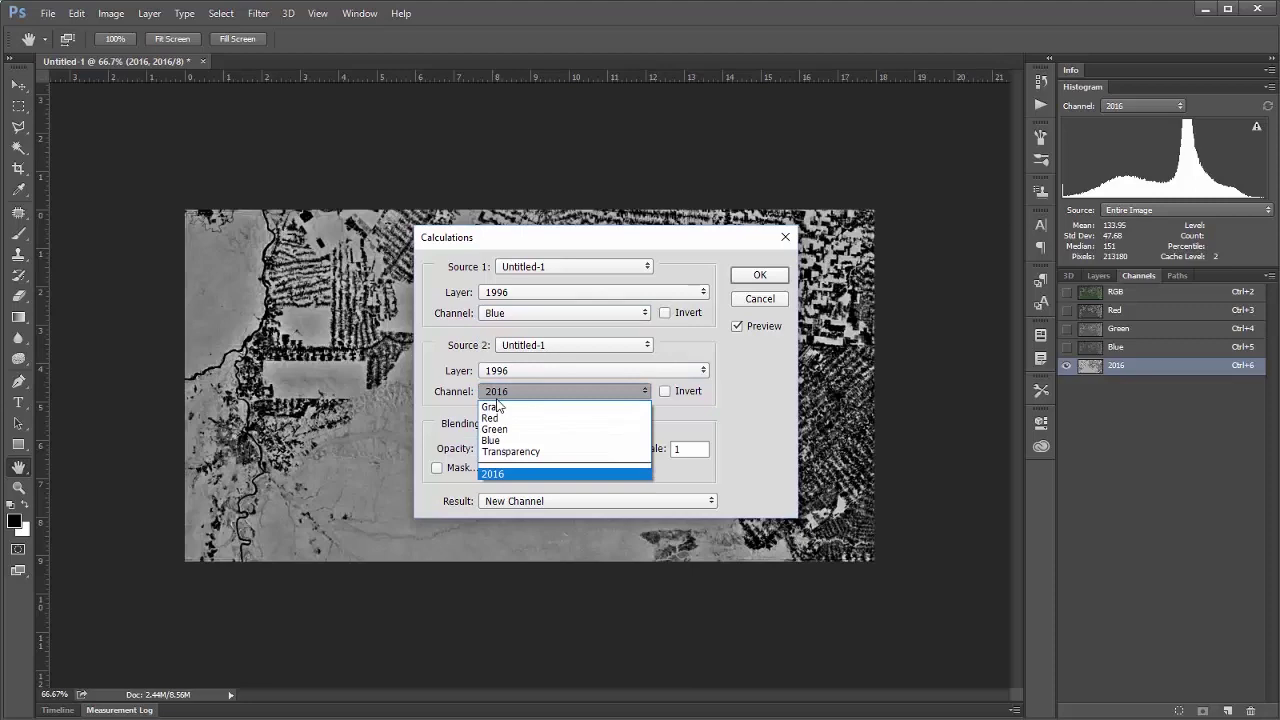
{"action": "key", "text": "Escape"}
{"action": "key", "text": "r"}
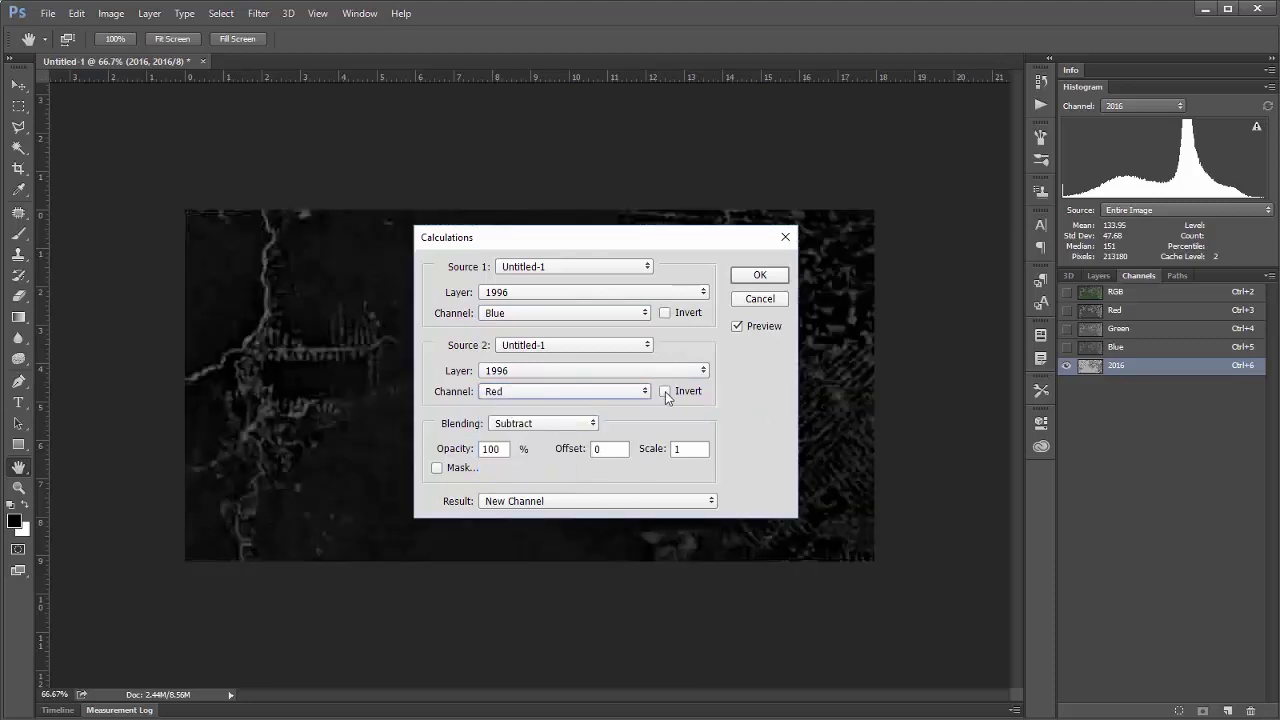
{"action": "left_click", "coordinate": [665, 391]}
{"action": "left_click_drag", "start_coordinate": [516, 242], "coordinate": [327, 424]}
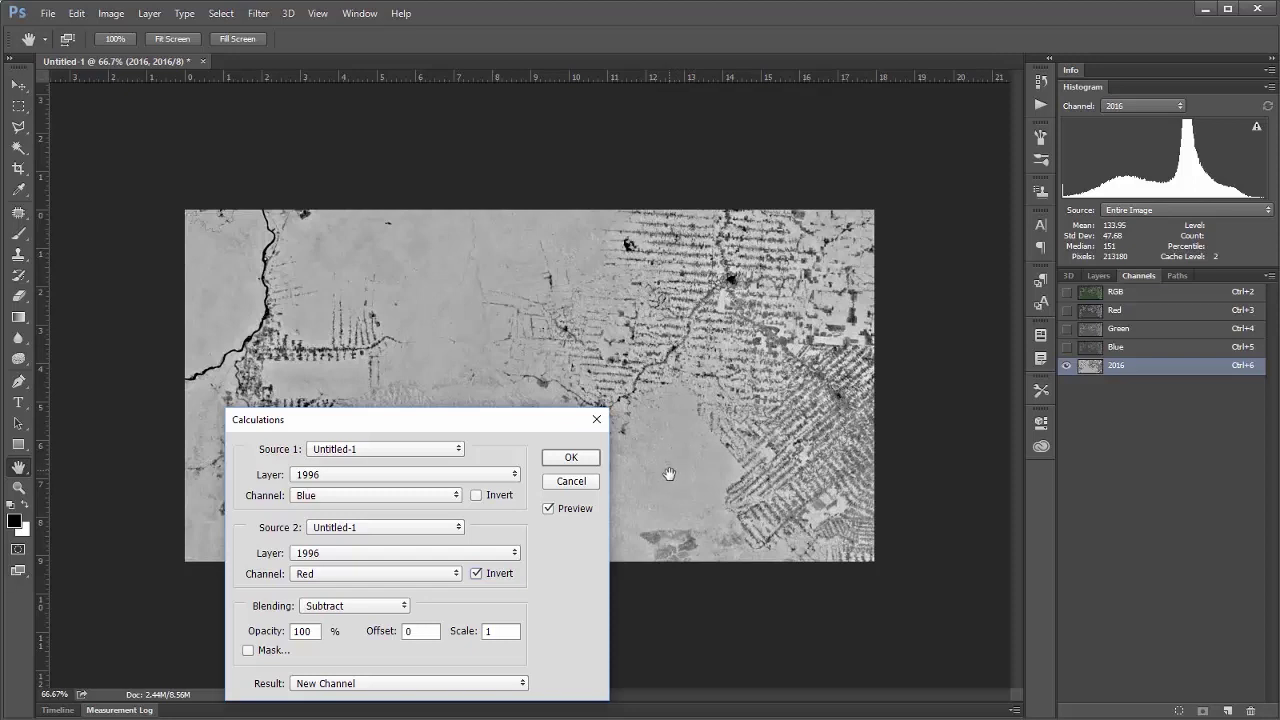
{"action": "left_click_drag", "start_coordinate": [466, 427], "coordinate": [398, 291]}
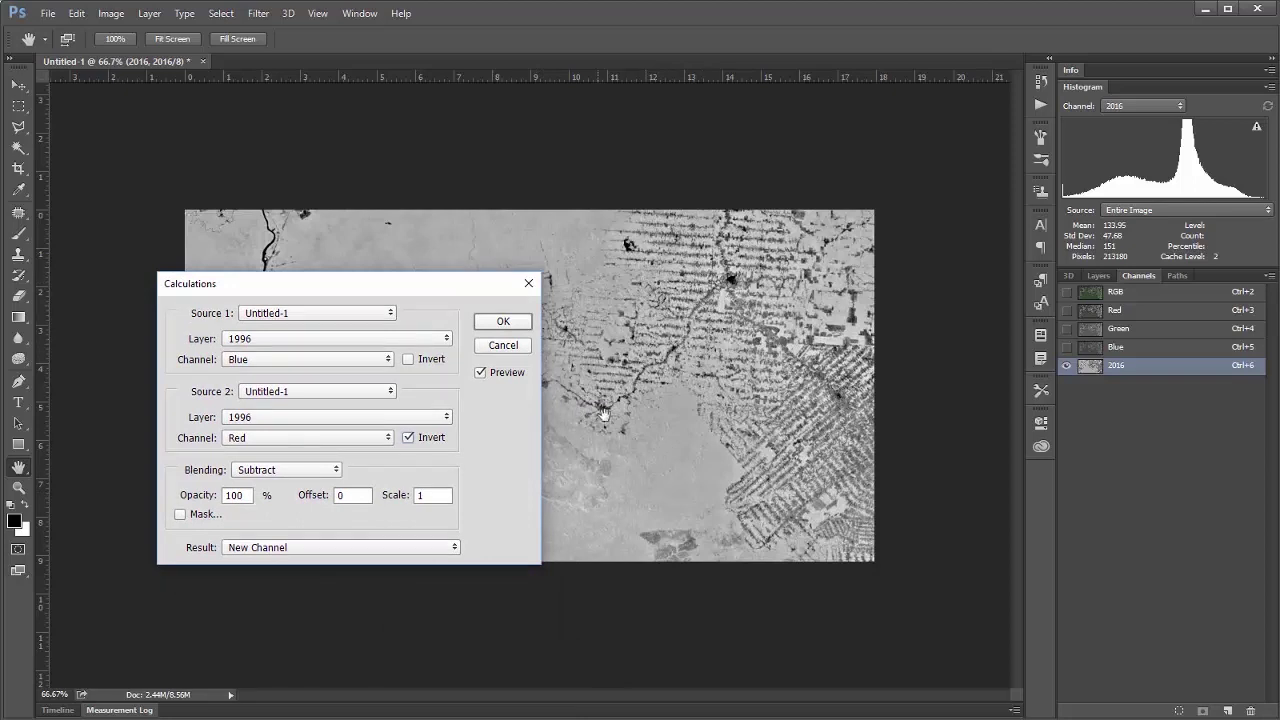
- Apply the calculation and rename the new Alpha 1 channel to 1996
{"action": "left_click", "coordinate": [503, 321]}
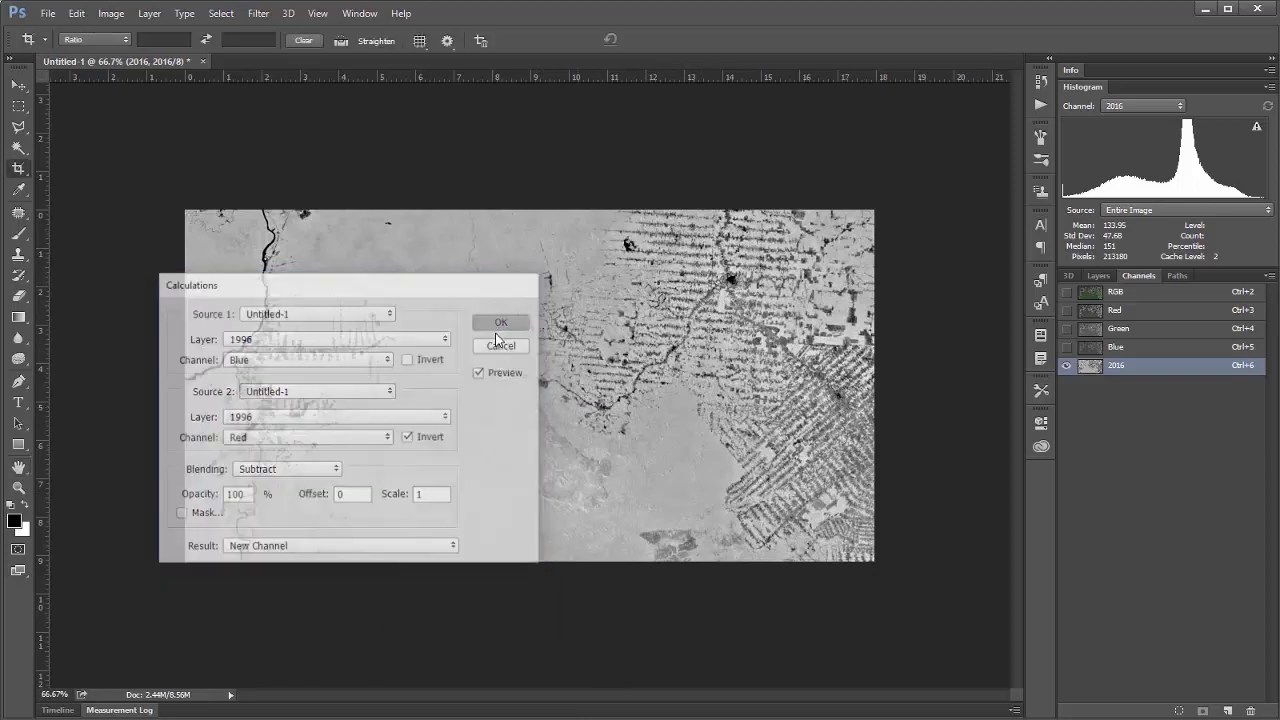
{"action": "double_click", "coordinate": [1121, 385]}
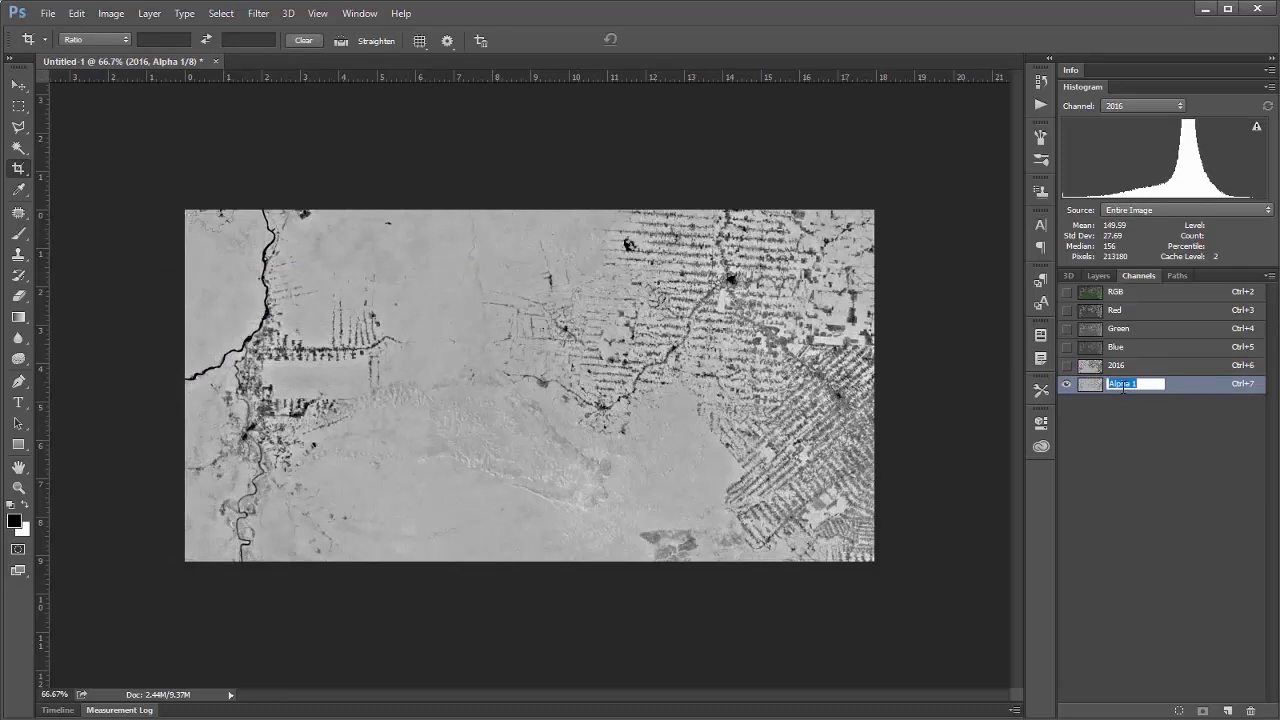
{"action": "type", "text": "1996"}
{"action": "key", "text": "Return"}
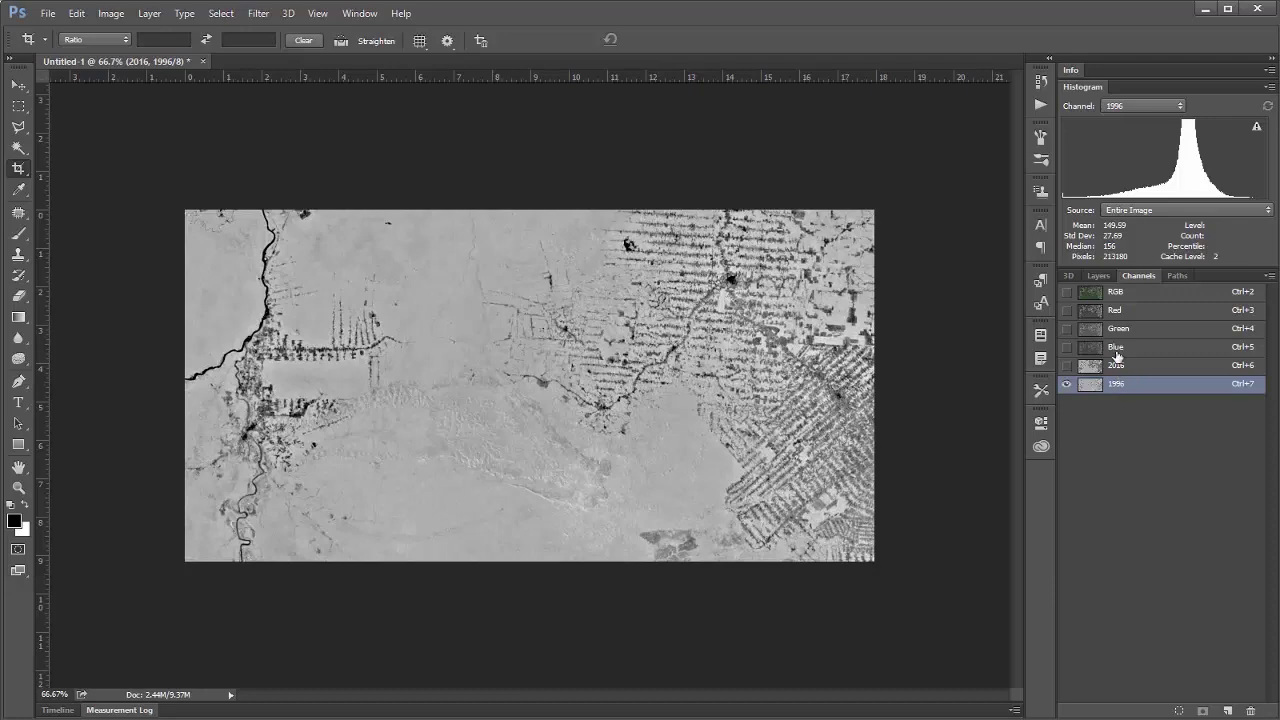
- Open Image > Adjustments > Threshold on the 2016 channel and adjust the level to 130
{"action": "left_click", "coordinate": [1117, 362]}
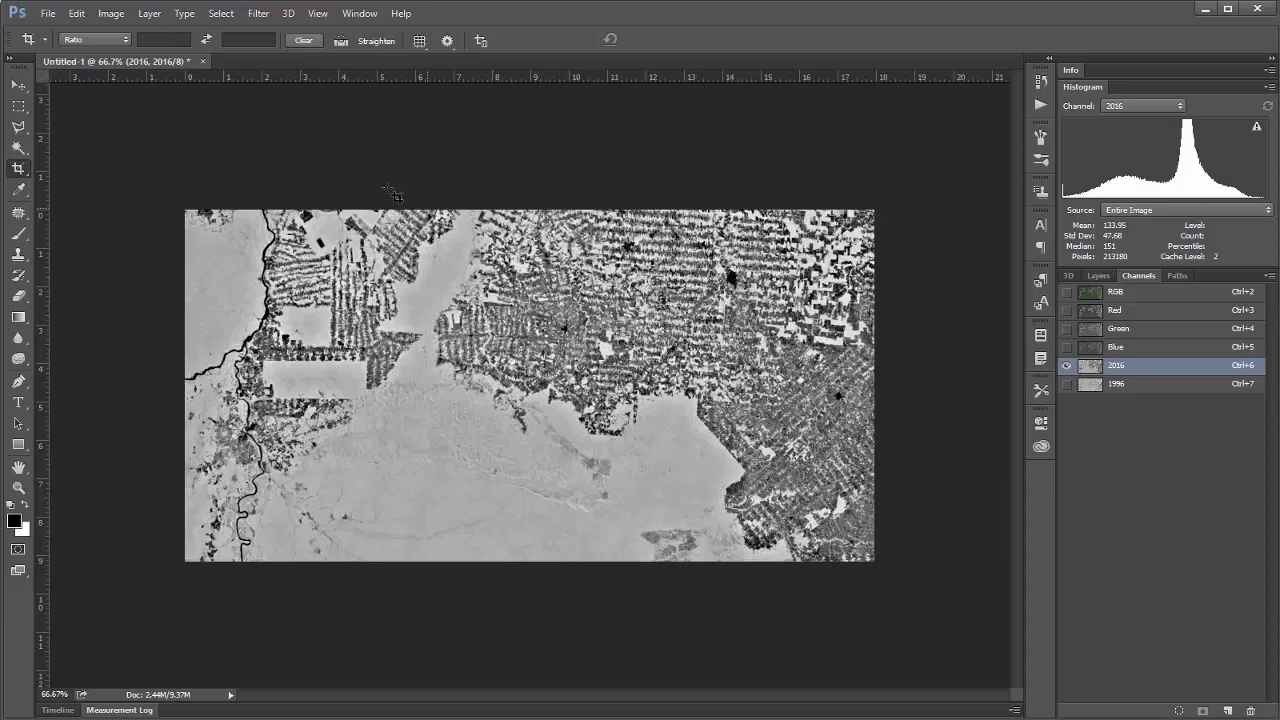
{"action": "left_click", "coordinate": [125, 14]}
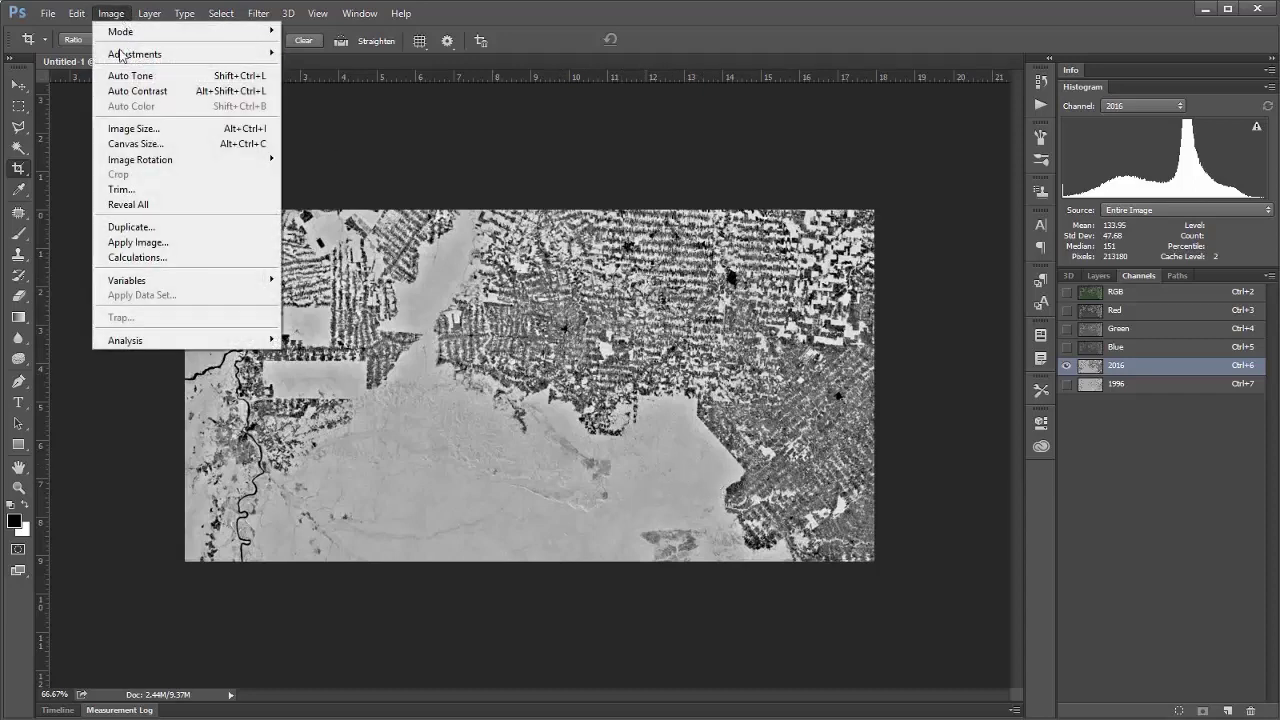
{"action": "mouse_move", "coordinate": [122, 57]}
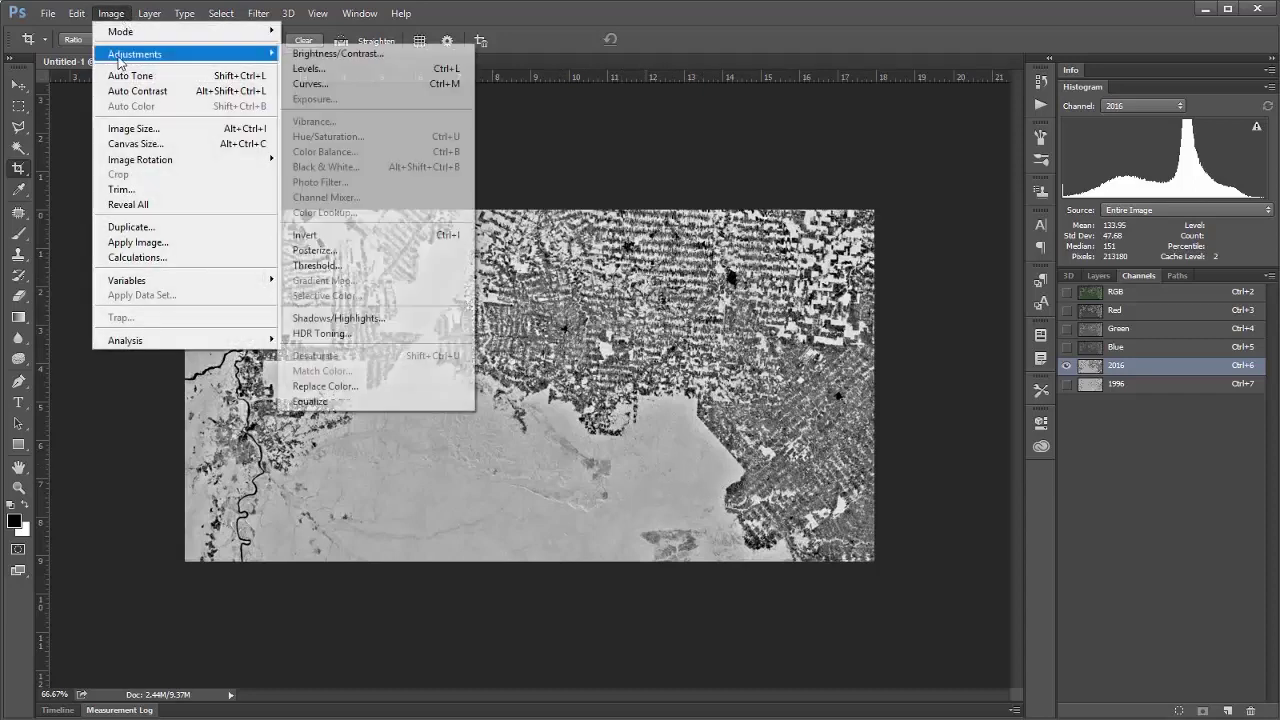
{"action": "left_click", "coordinate": [317, 265]}
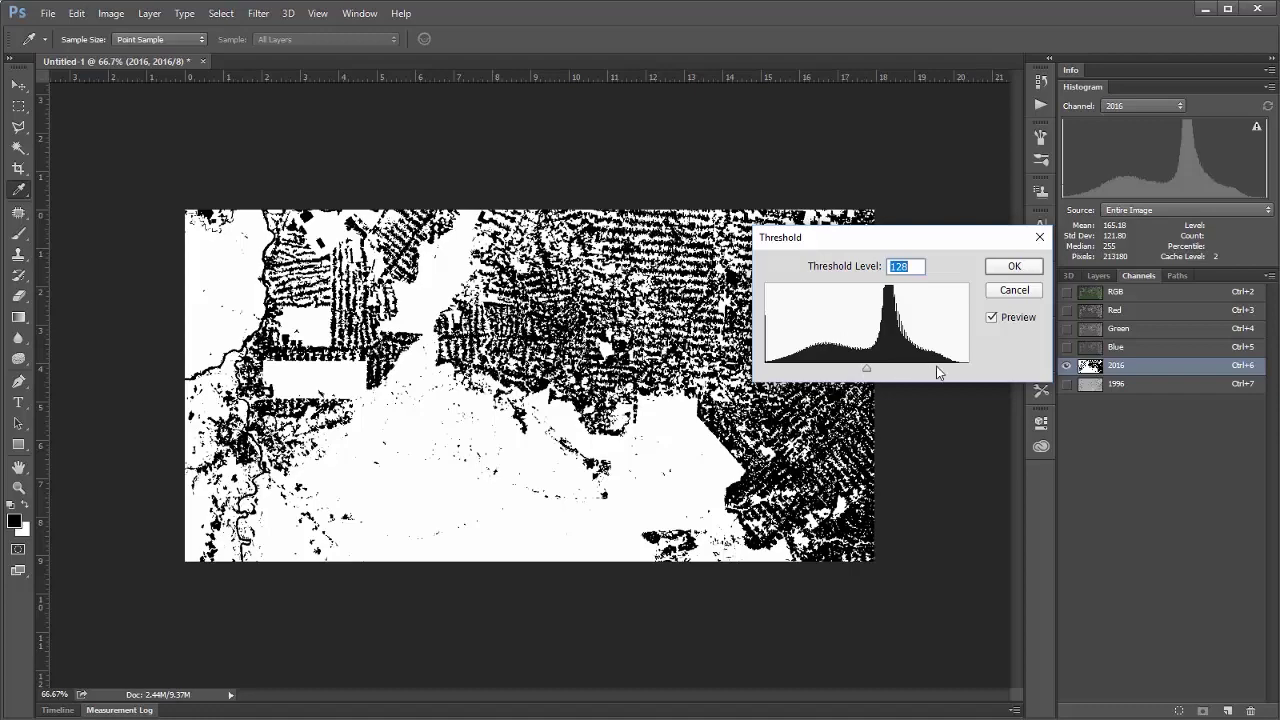
{"action": "mouse_move", "coordinate": [866, 368]}
{"action": "left_mouse_down"}
{"action": "mouse_move", "coordinate": [920, 372]}
{"action": "mouse_move", "coordinate": [838, 372]}
{"action": "mouse_move", "coordinate": [883, 372]}
{"action": "left_mouse_up"}
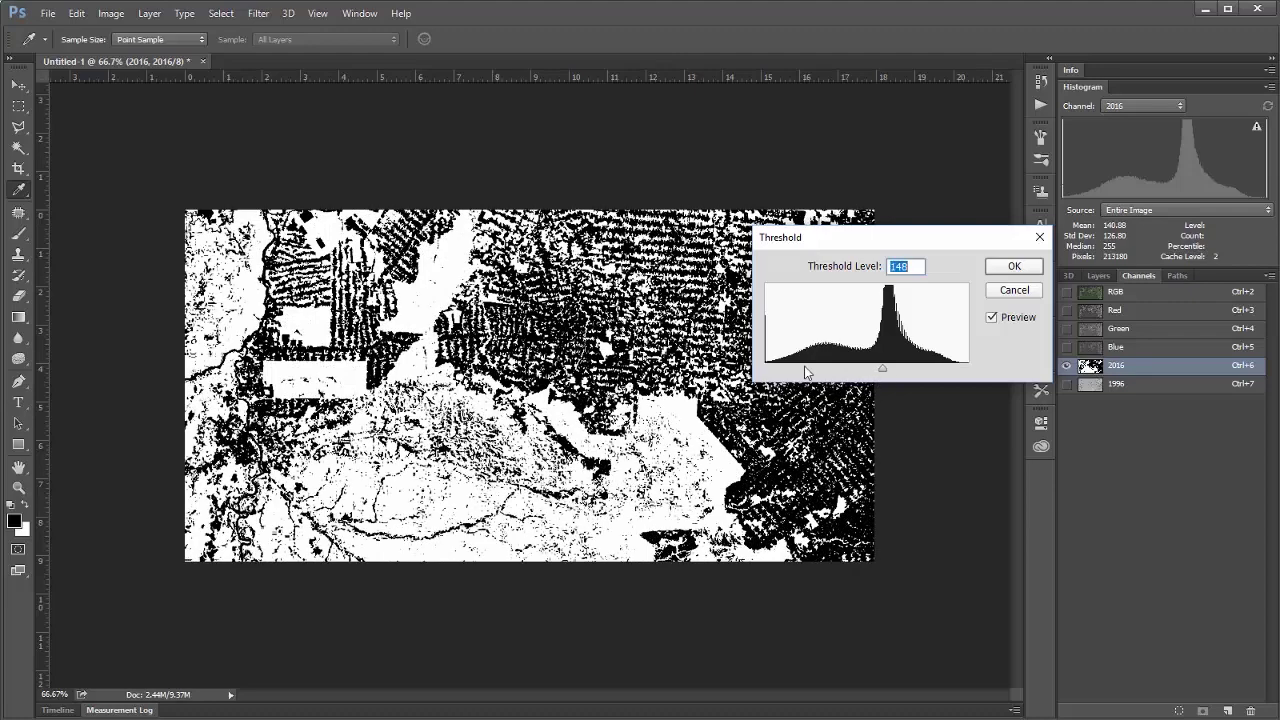
{"action": "mouse_move", "coordinate": [884, 371]}
{"action": "left_mouse_down"}
{"action": "mouse_move", "coordinate": [942, 372]}
{"action": "mouse_move", "coordinate": [861, 378]}
{"action": "left_mouse_up"}
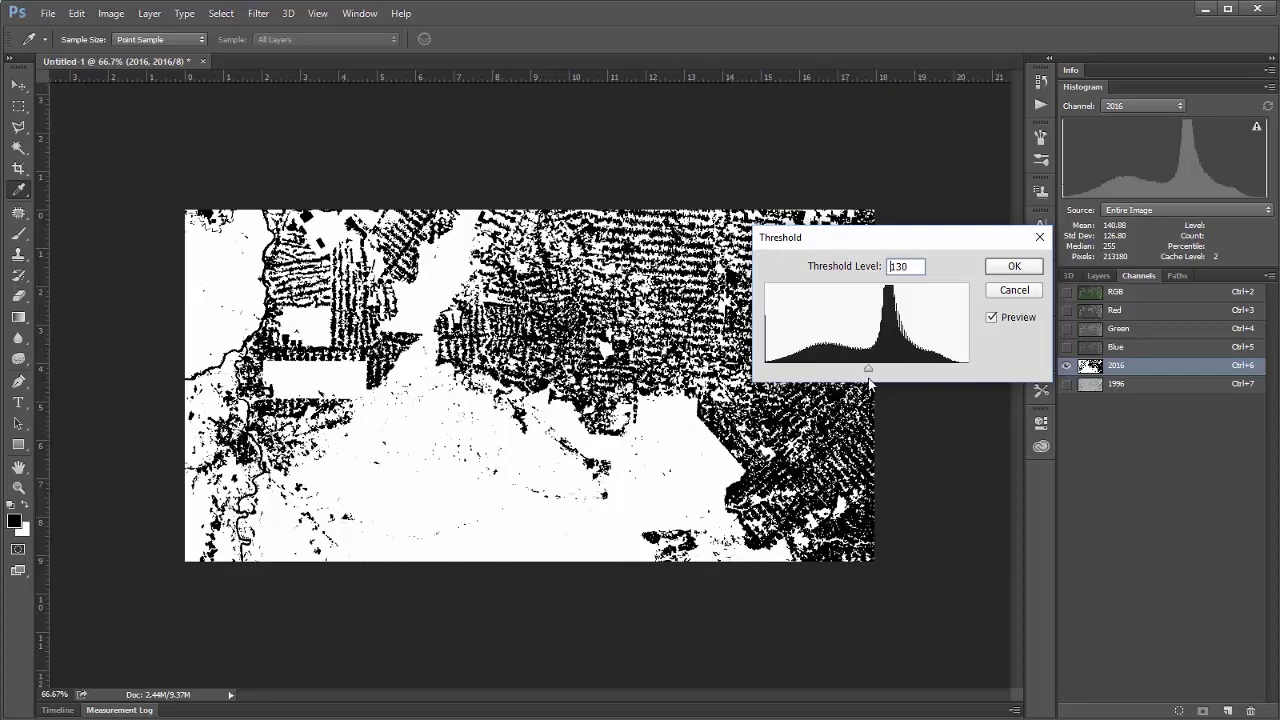
{"action": "key", "text": "Up"}
{"action": "key", "text": "Up"}
{"action": "key", "text": "Up"}
{"action": "key", "text": "Up"}
{"action": "key", "text": "Up"}
{"action": "key", "text": "Up"}
{"action": "key", "text": "Up"}
{"action": "key", "text": "Up"}
- Apply Threshold level 128 to the 2016 channel, then to the 1996 channel
{"action": "type", "text": "128c"}
{"action": "left_click", "coordinate": [1020, 266]}
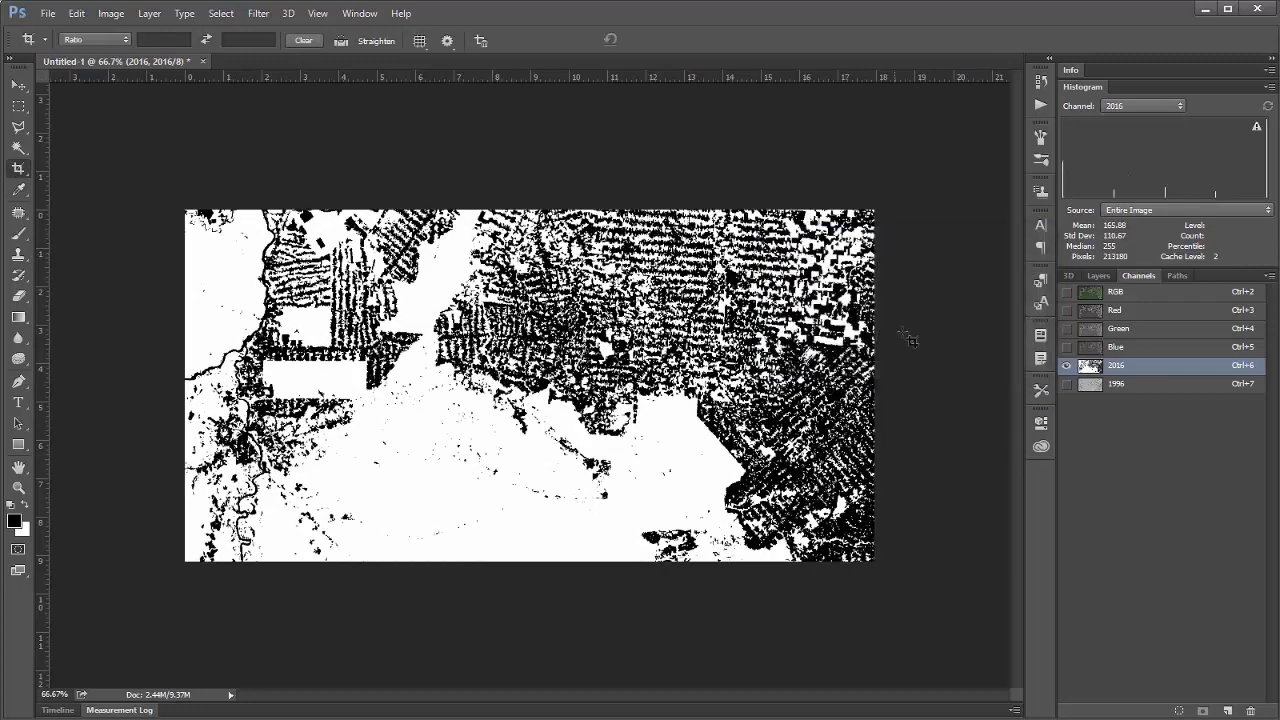
{"action": "left_click", "coordinate": [1131, 385]}
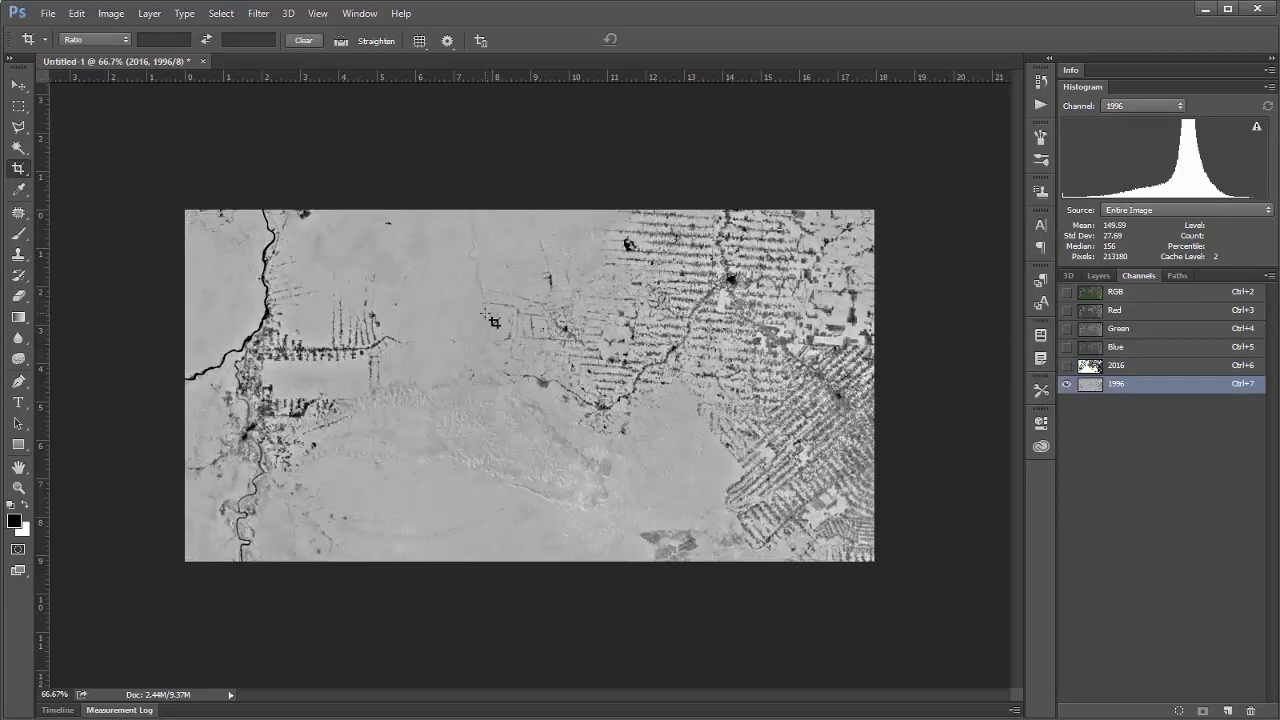
{"action": "left_click", "coordinate": [121, 18]}
{"action": "mouse_move", "coordinate": [126, 60]}
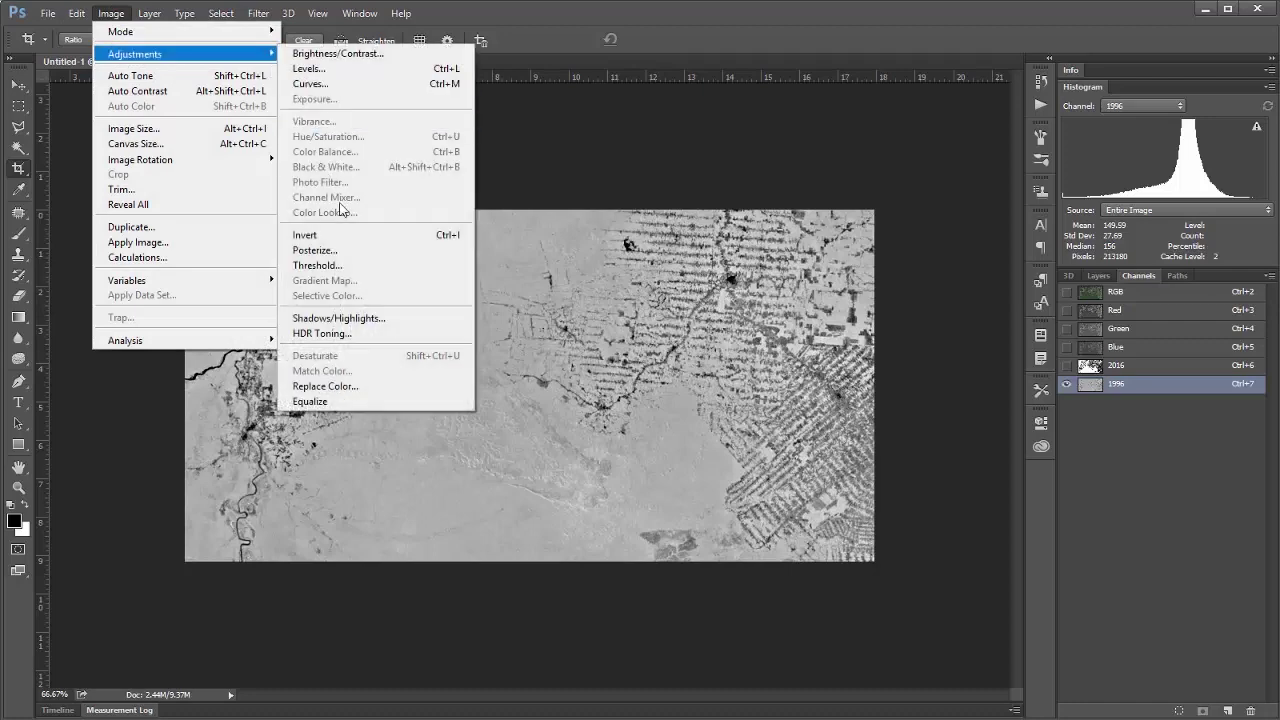
{"action": "left_click", "coordinate": [340, 264]}
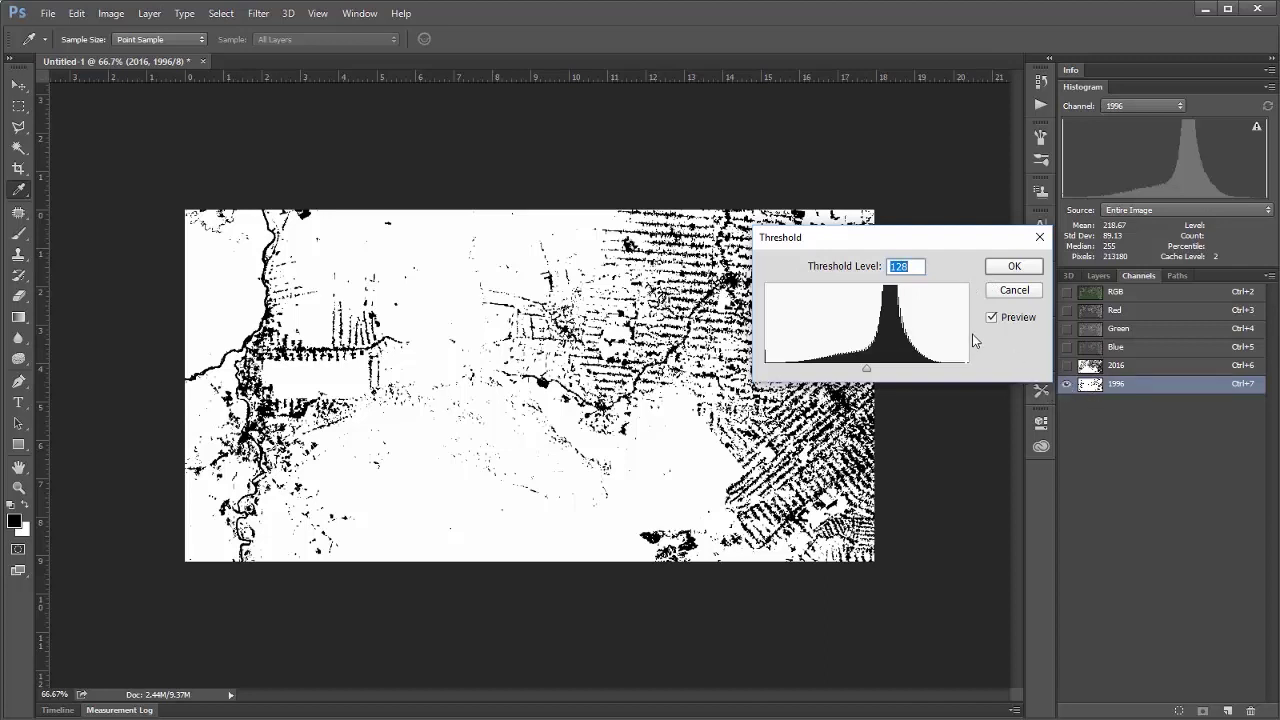
{"action": "left_click", "coordinate": [1005, 268]}
{"action": "key", "text": "c"}
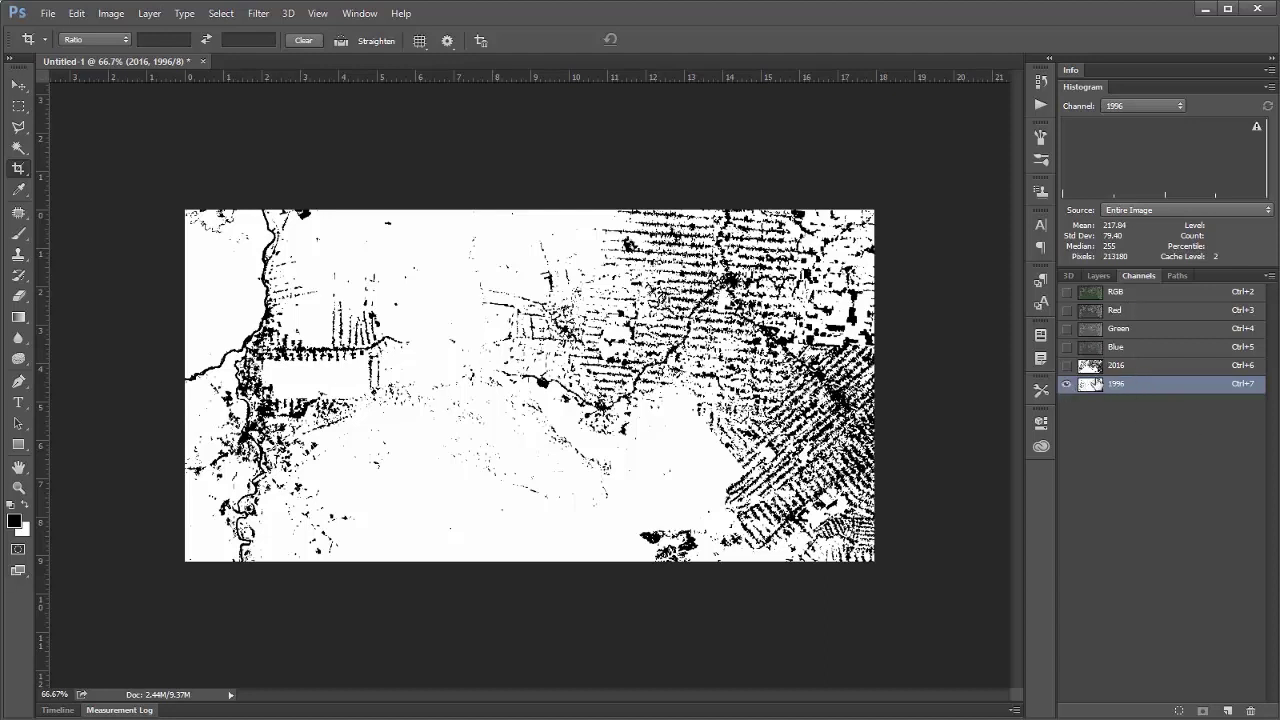
- Return to the RGB composite and toggle the 2016 mask overlay repeatedly to compare
{"action": "left_click", "coordinate": [1120, 370]}
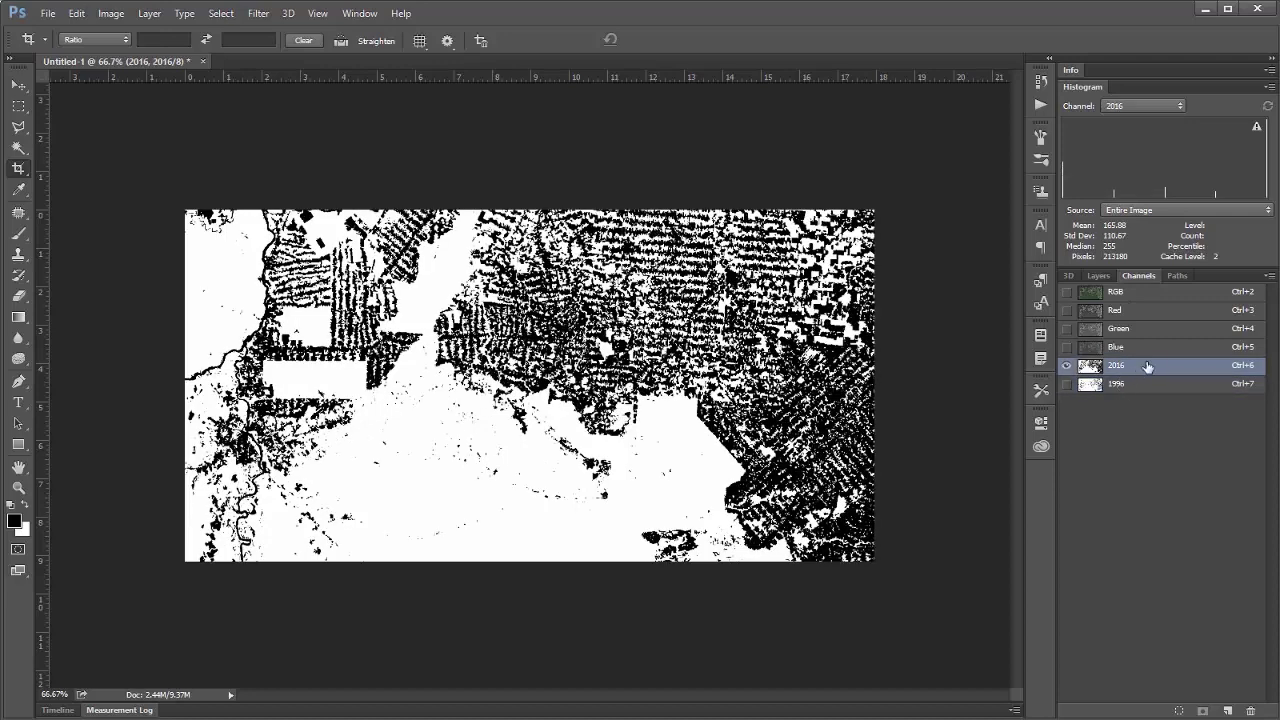
{"action": "left_click", "coordinate": [1133, 296]}
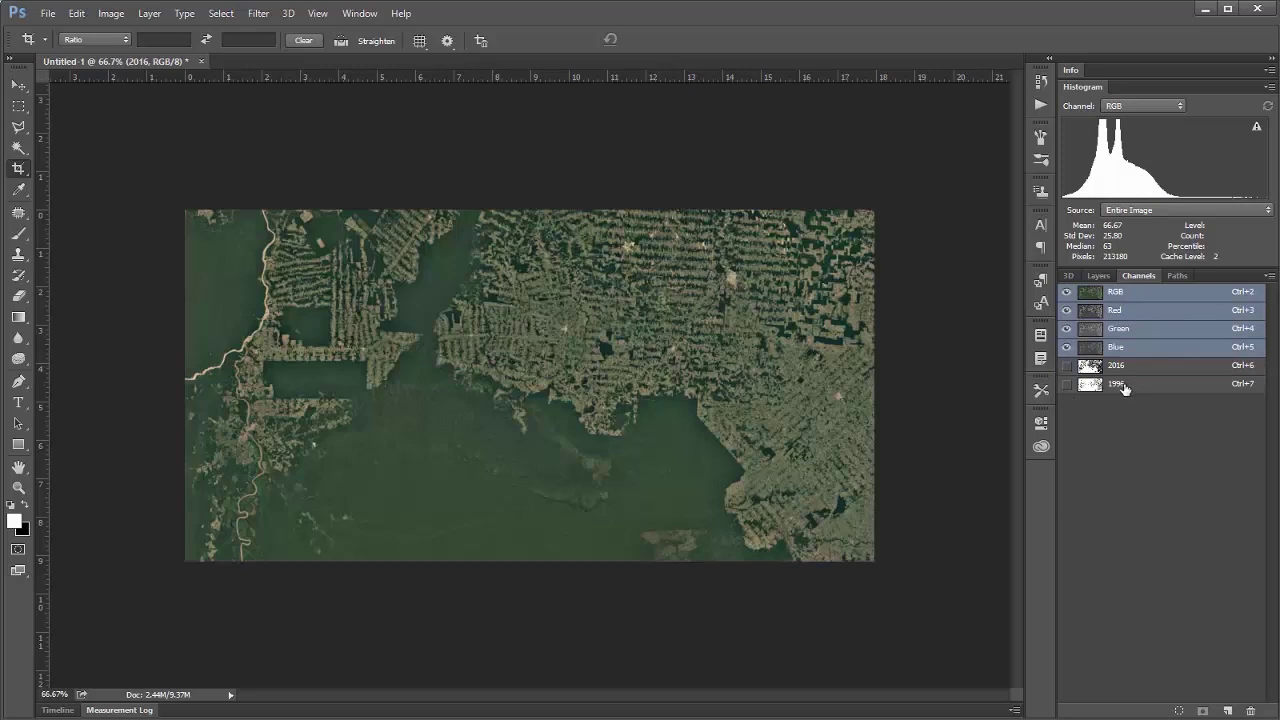
{"action": "left_click", "coordinate": [1066, 366]}
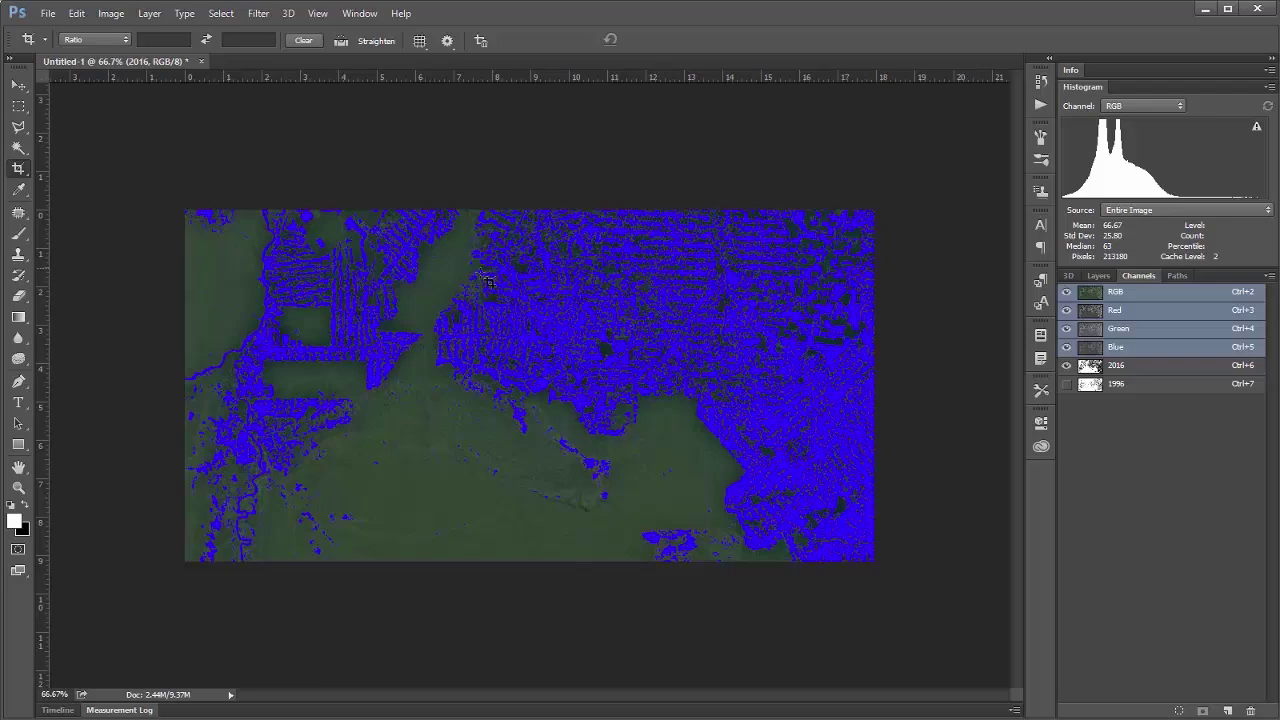
{"action": "left_click", "coordinate": [1068, 367]}
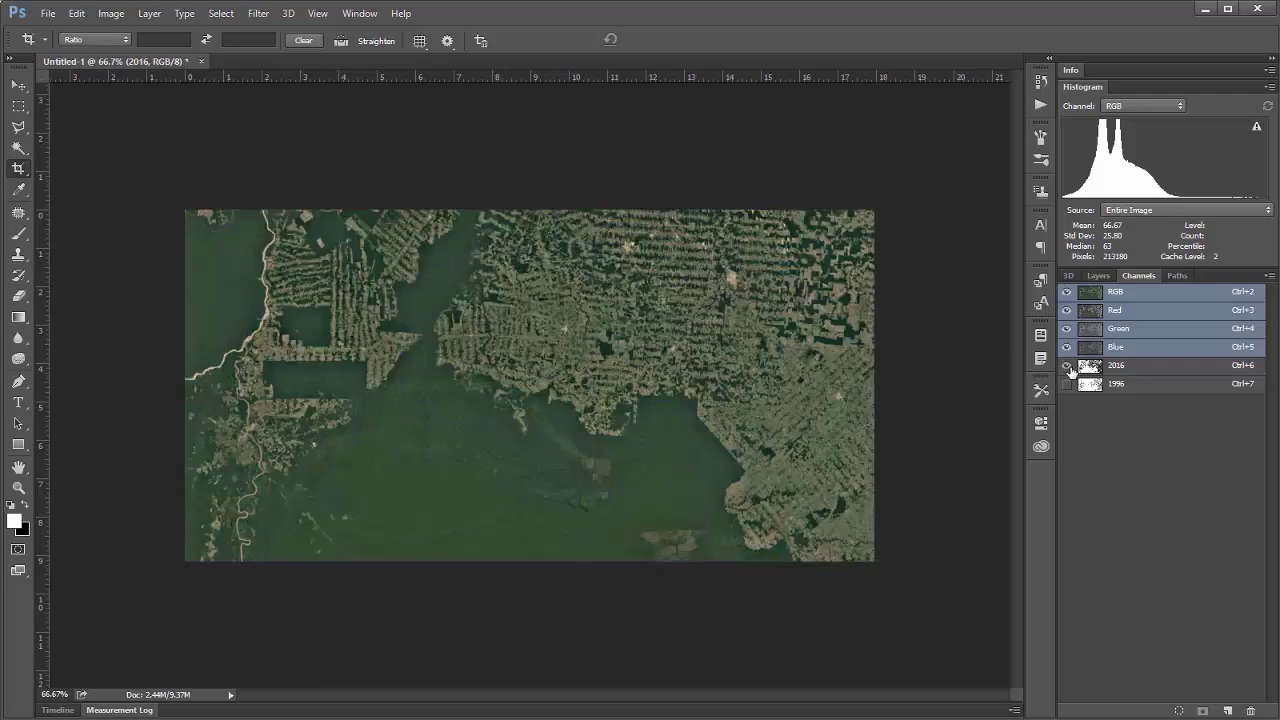
{"action": "left_click", "coordinate": [1068, 367]}
{"action": "left_click", "coordinate": [1068, 367]}
{"action": "left_click", "coordinate": [1068, 367]}
{"action": "left_click", "coordinate": [1068, 367]}
{"action": "left_click", "coordinate": [1068, 367]}
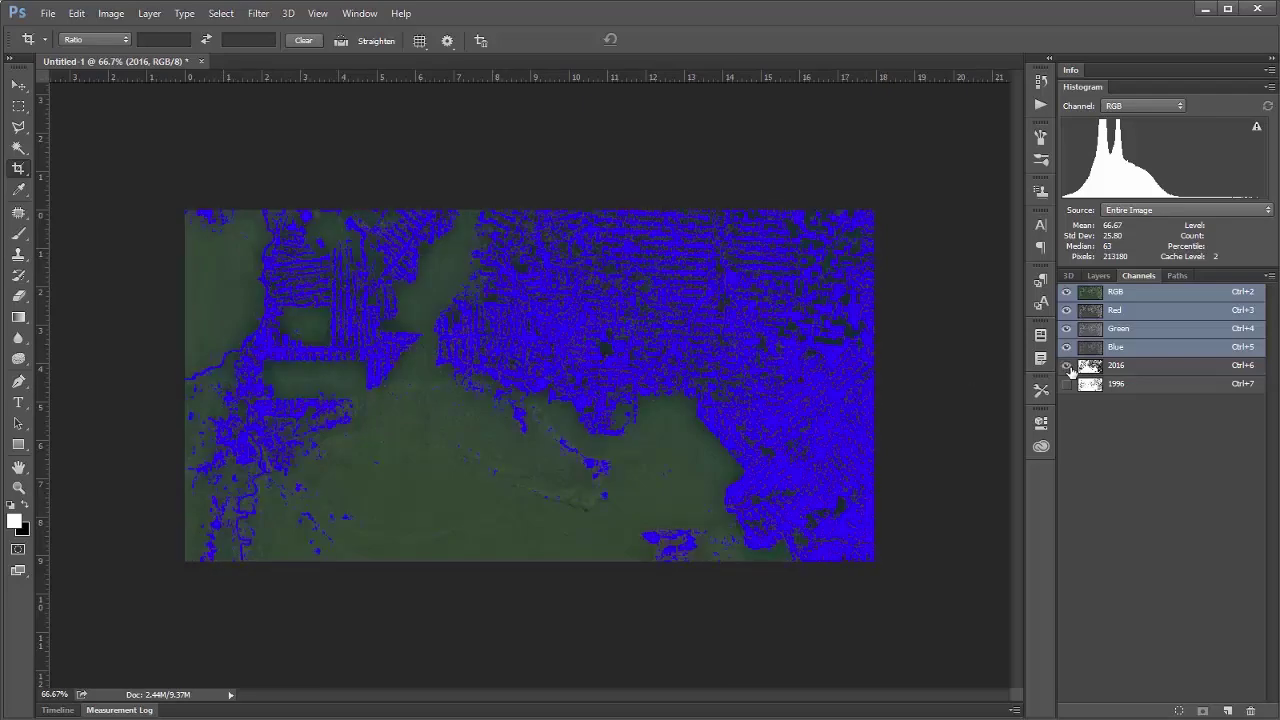
{"action": "left_click", "coordinate": [1068, 367]}
{"action": "left_click", "coordinate": [1068, 367]}
{"action": "left_click", "coordinate": [1068, 367]}
{"action": "left_click", "coordinate": [1068, 367]}
{"action": "left_click", "coordinate": [1068, 367]}
{"action": "left_click", "coordinate": [1068, 367]}
- Change the 2016 channel's overlay colour to red in Channel Options
{"action": "left_click", "coordinate": [1098, 370]}
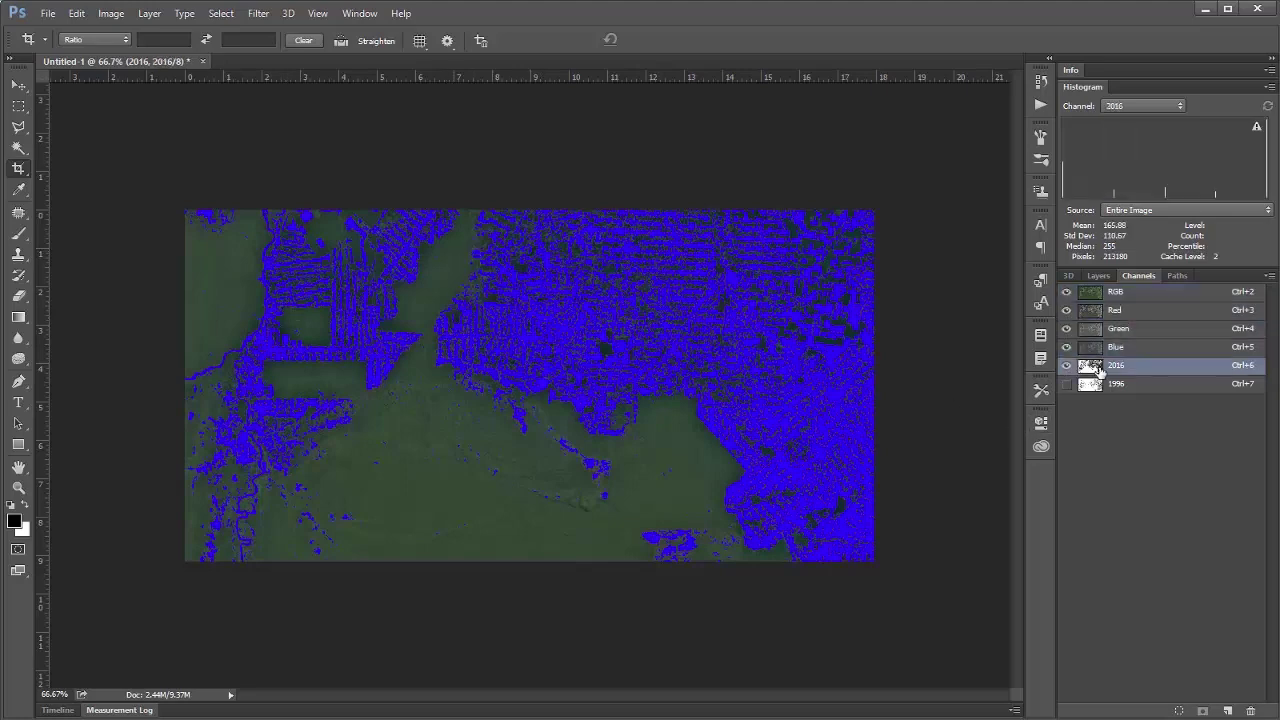
{"action": "double_click", "coordinate": [1098, 370]}
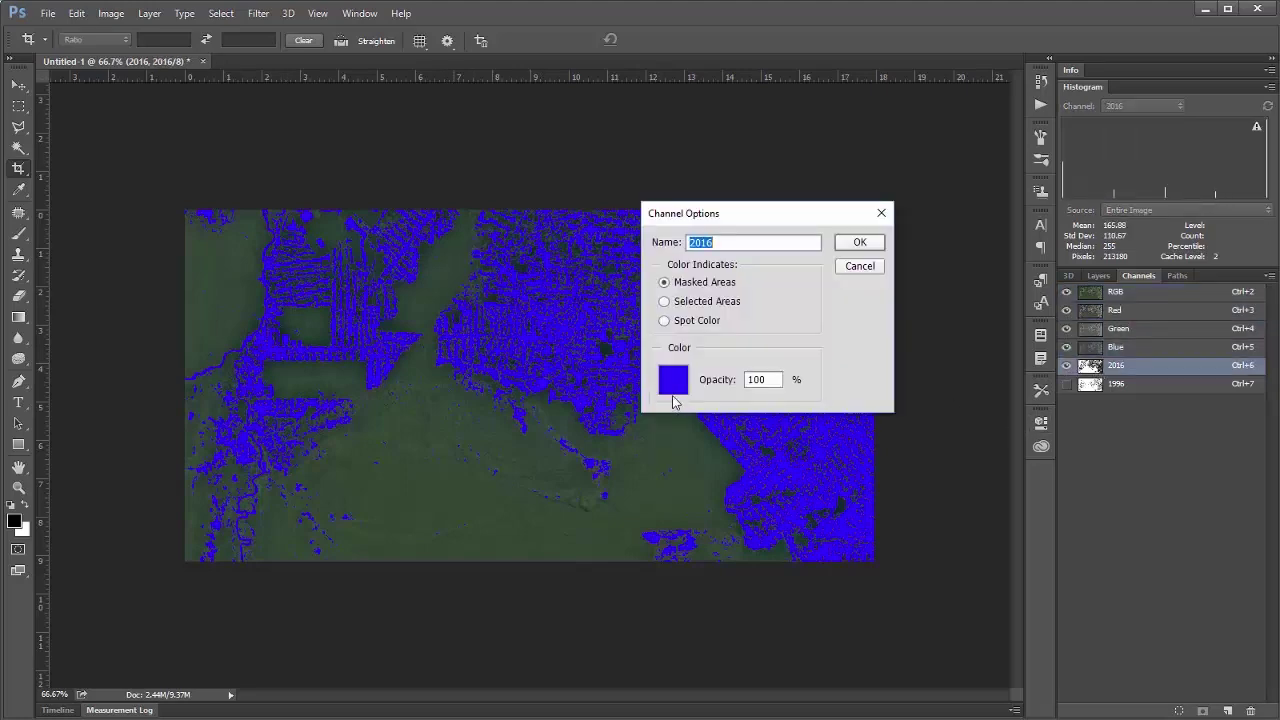
{"action": "left_click", "coordinate": [673, 388]}
{"action": "left_click", "coordinate": [1058, 484]}
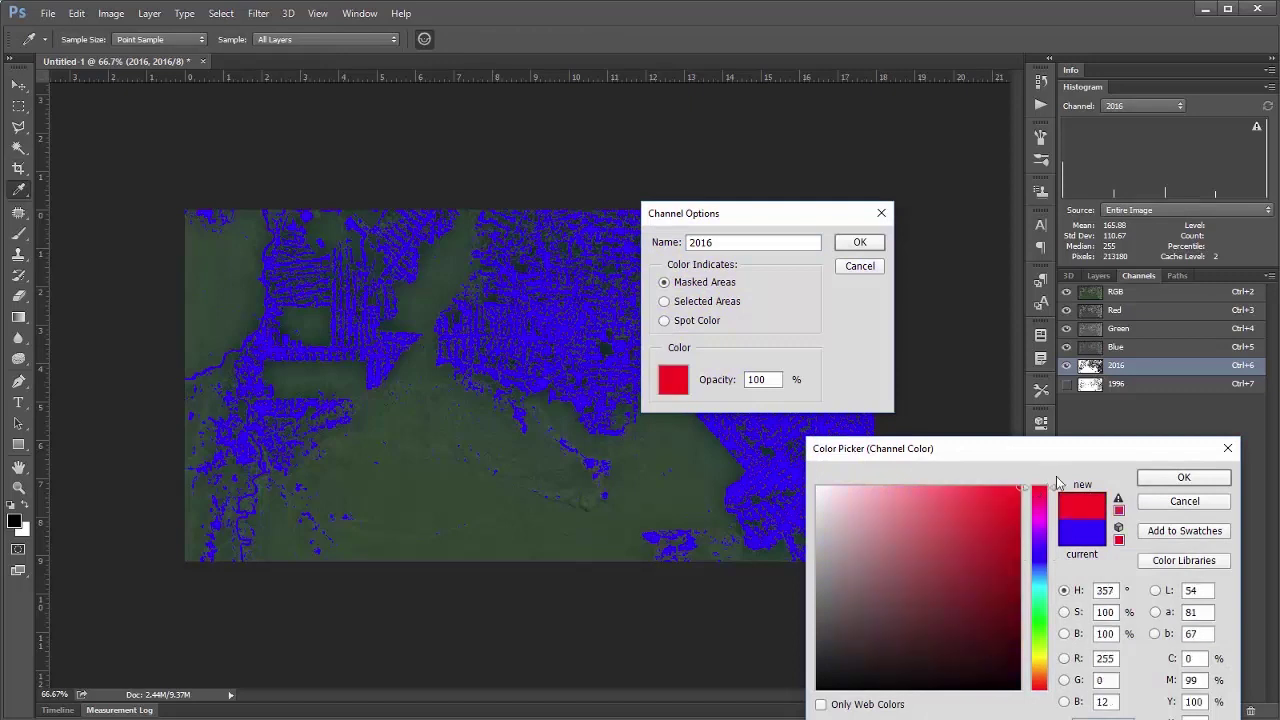
{"action": "left_click", "coordinate": [1184, 477]}
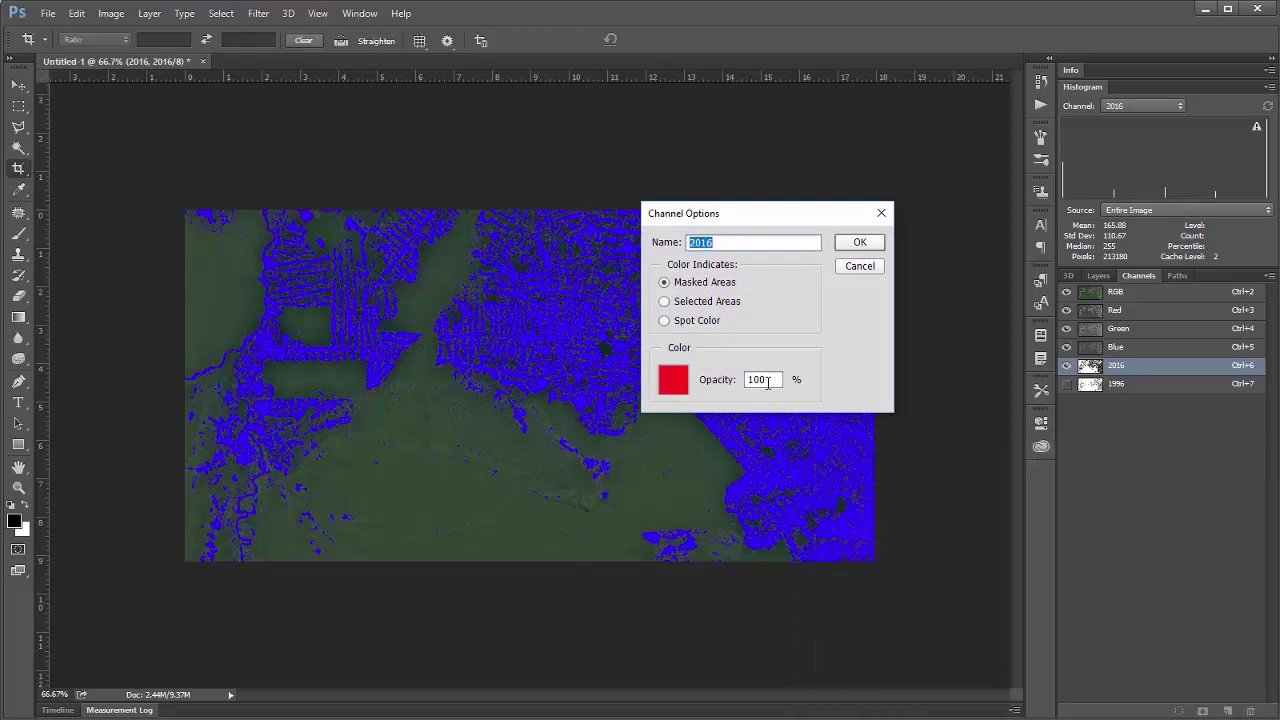
{"action": "key", "text": "Tab"}
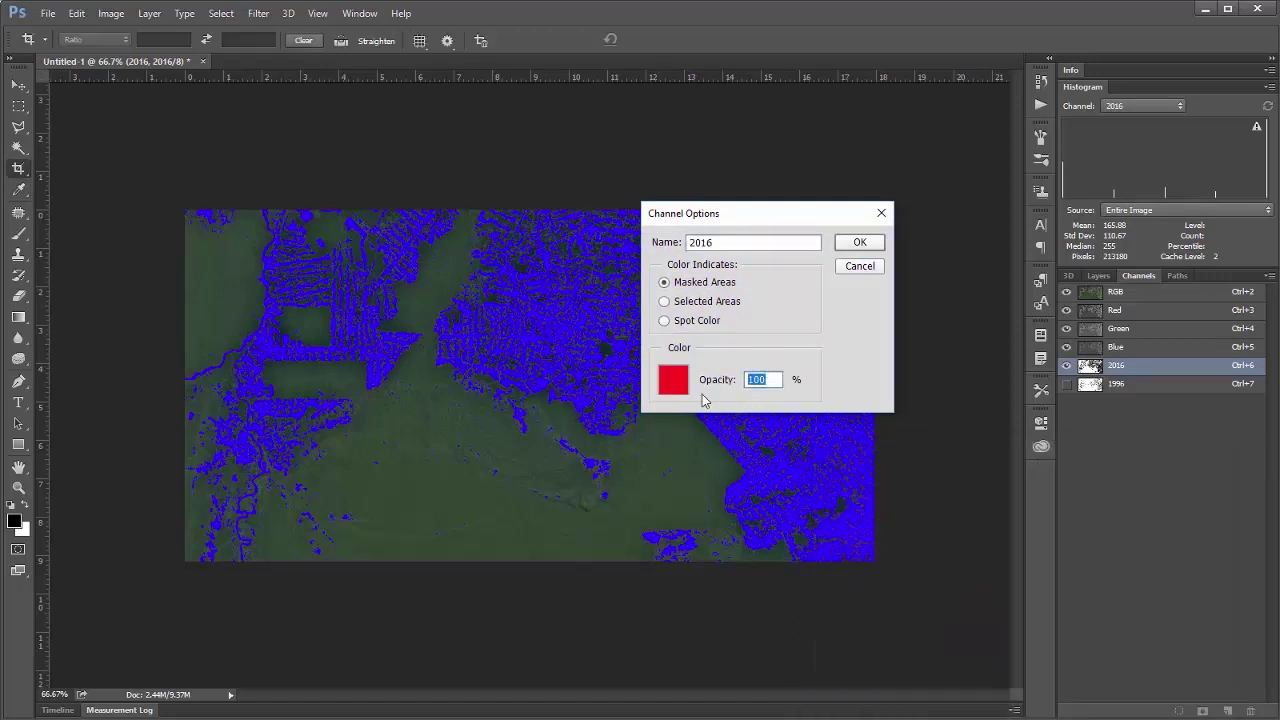
{"action": "left_click", "coordinate": [862, 244]}
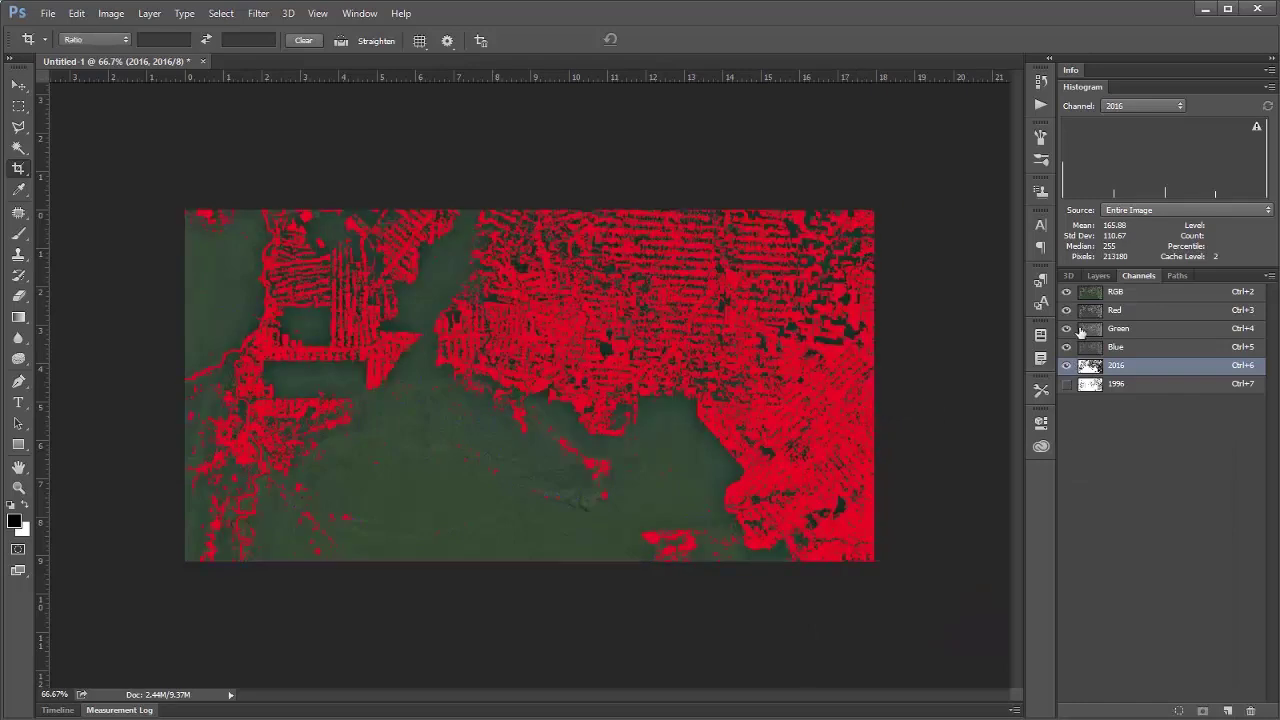
{"action": "left_click", "coordinate": [1096, 276]}
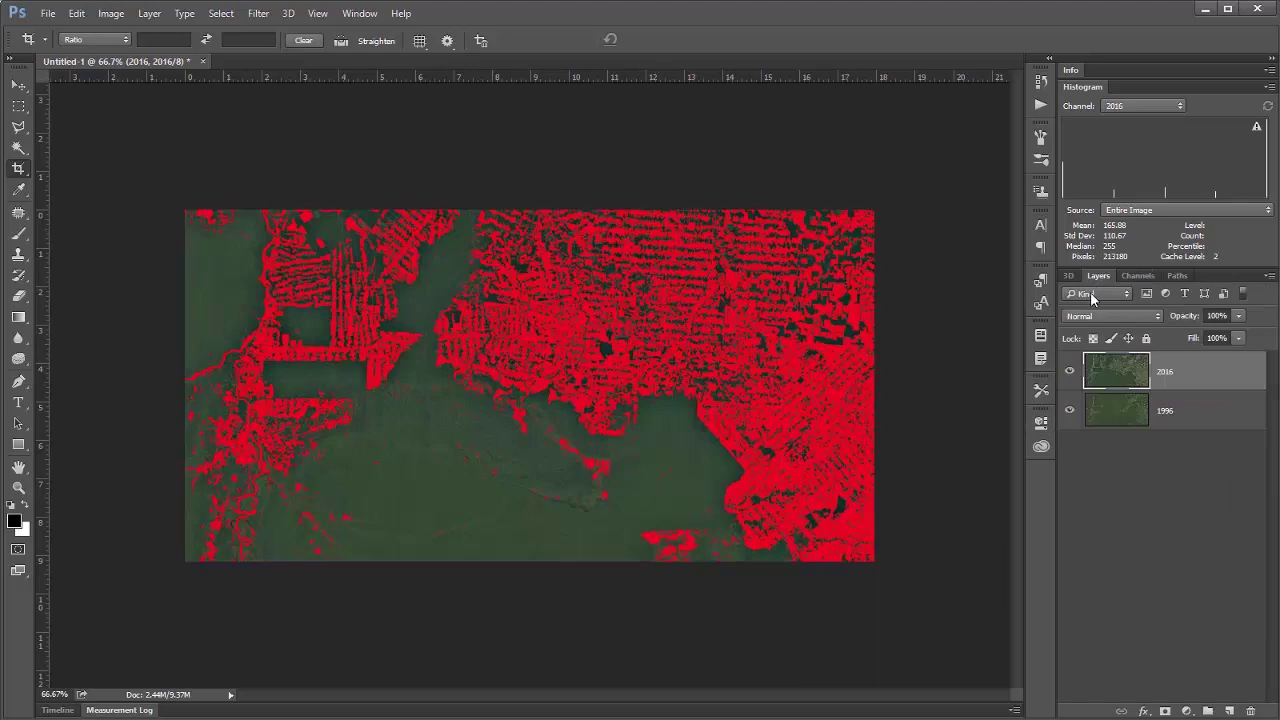
- Hide the 2016 deforestation overlay and show the 1996 overlay, making the 1996 channel active
{"action": "left_click", "coordinate": [1070, 375]}
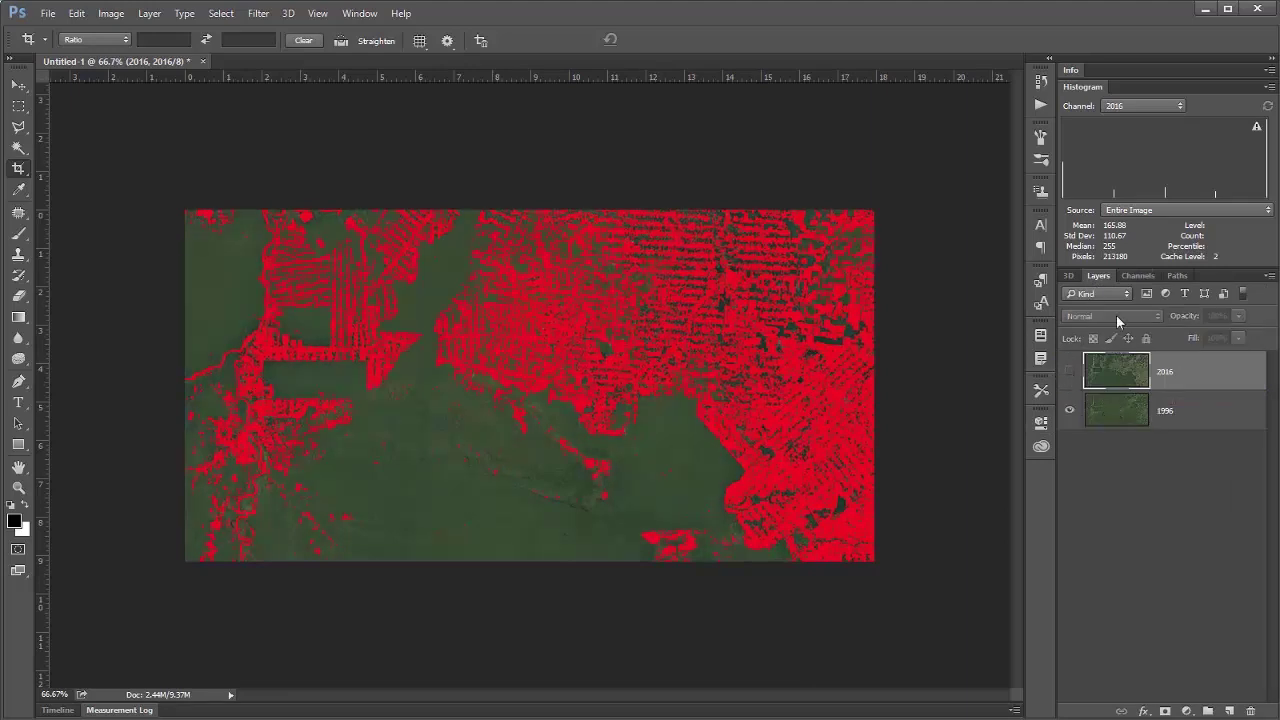
{"action": "left_click", "coordinate": [1136, 276]}
{"action": "left_click", "coordinate": [1066, 365]}
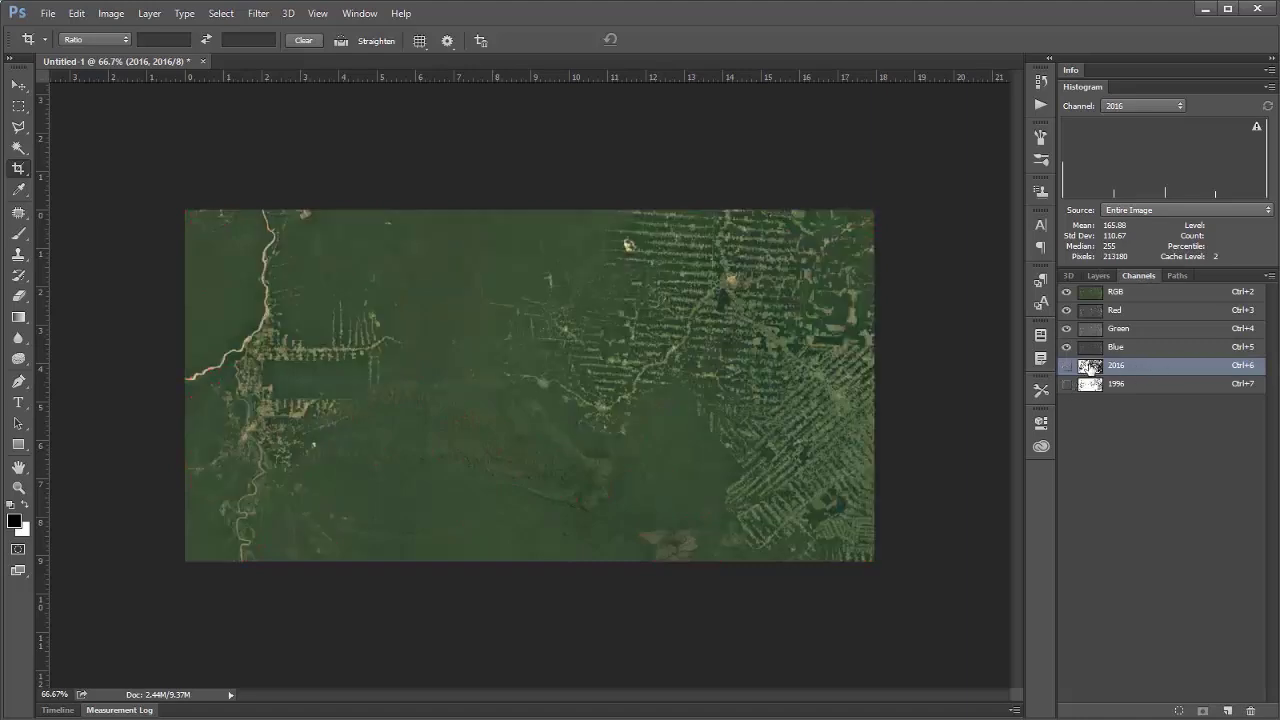
{"action": "left_click", "coordinate": [1066, 384]}
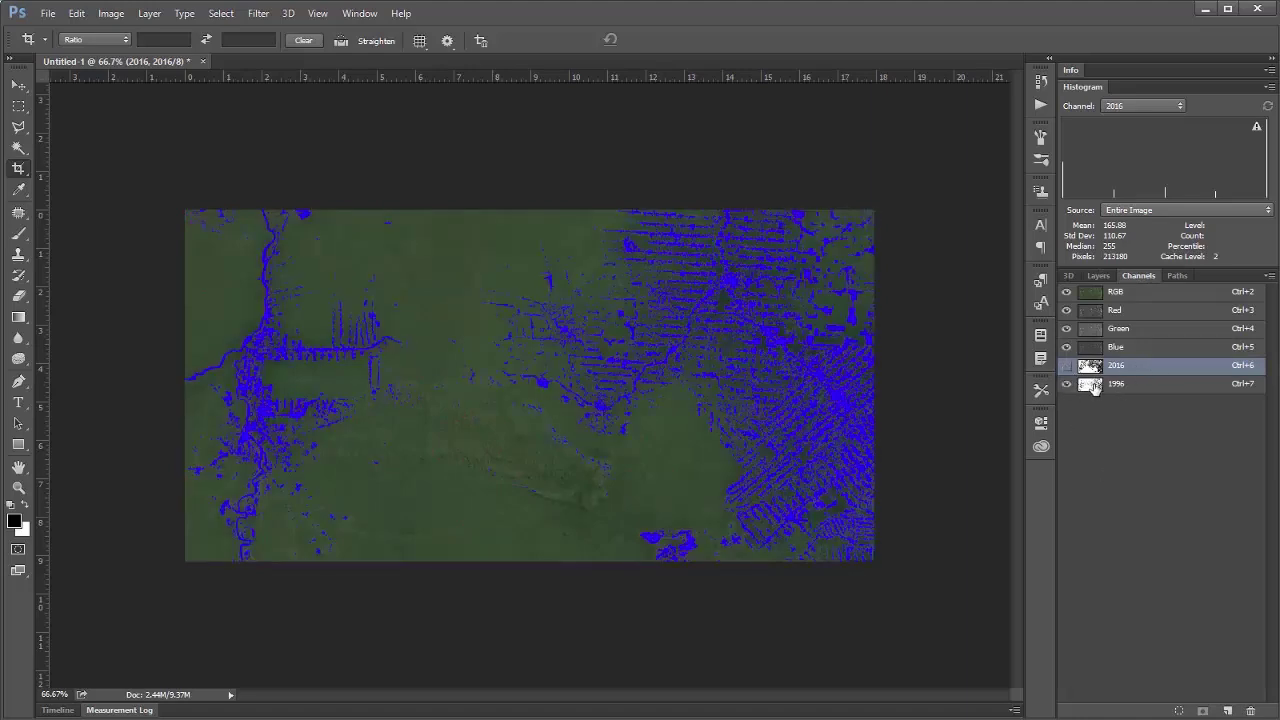
{"action": "left_click", "coordinate": [1089, 388]}
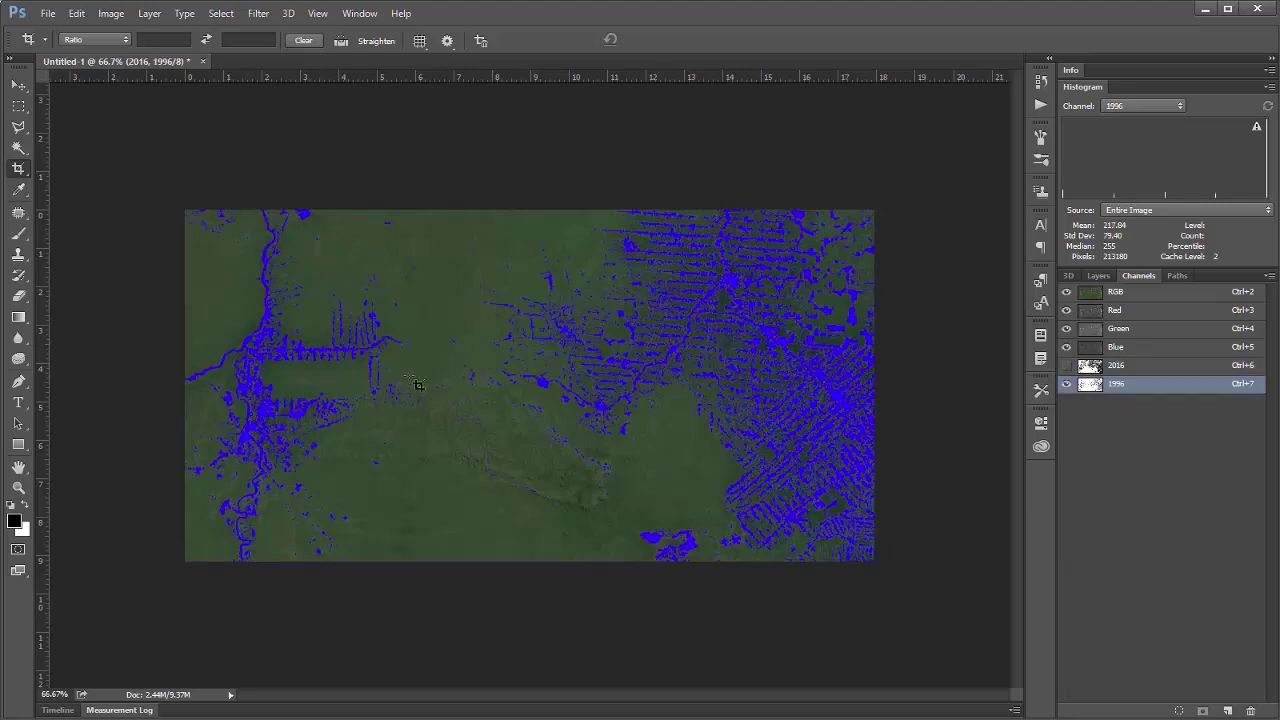
- Flicker the 1996 overlay on and off to compare it with the image, leaving it visible
{"action": "left_click", "coordinate": [1067, 385]}
{"action": "left_click", "coordinate": [1067, 385]}
{"action": "left_click", "coordinate": [1067, 385]}
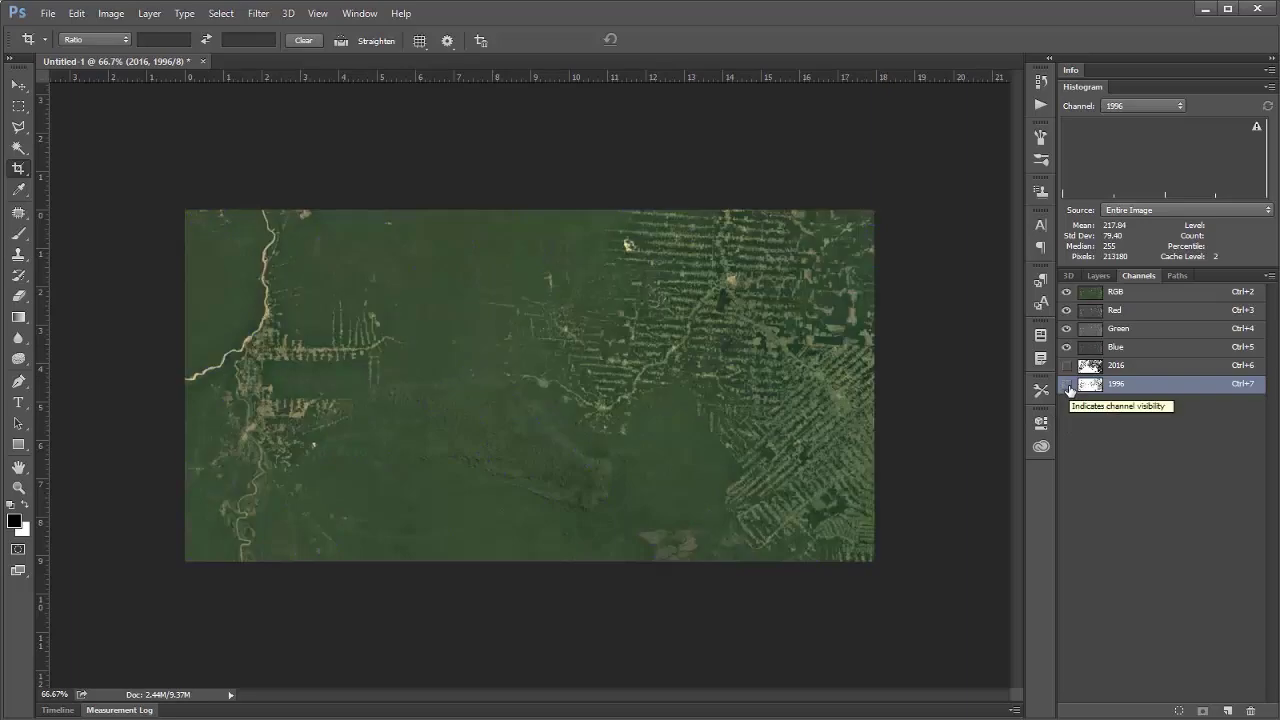
{"action": "left_click", "coordinate": [1067, 385]}
{"action": "left_click", "coordinate": [1067, 385]}
{"action": "left_click", "coordinate": [1067, 385]}
{"action": "left_click", "coordinate": [1067, 385]}
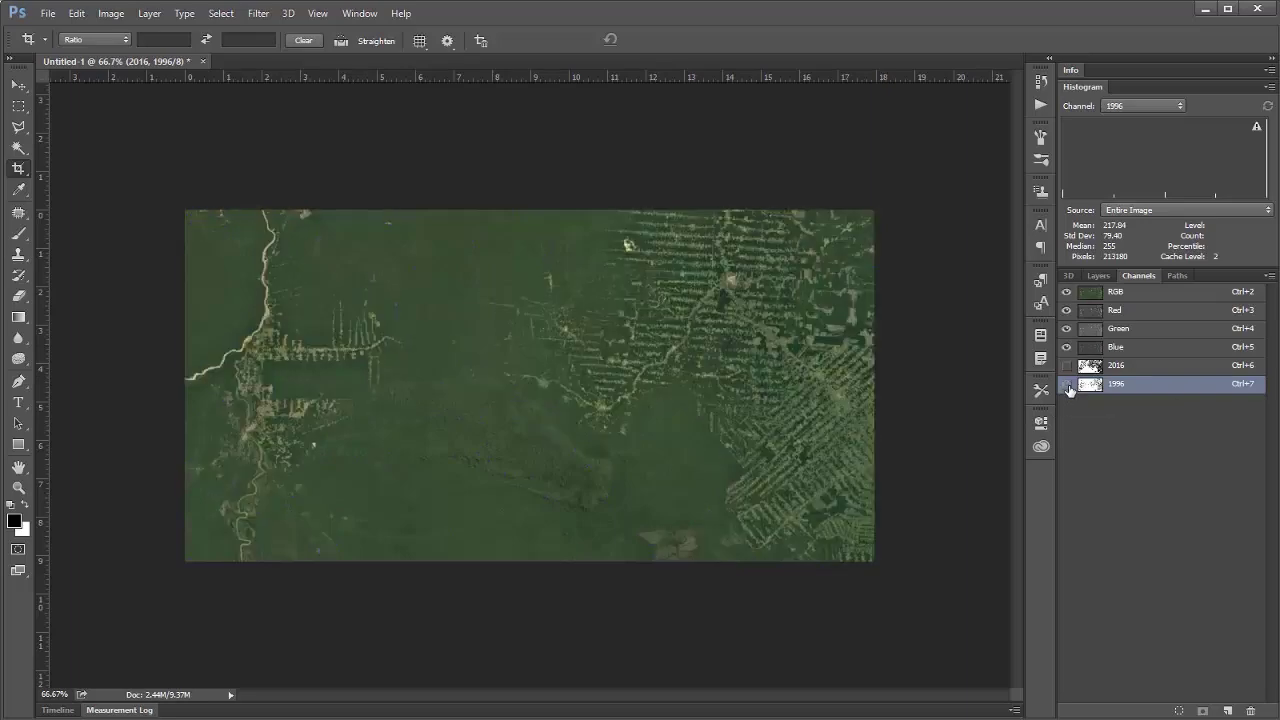
{"action": "left_click", "coordinate": [1067, 385]}
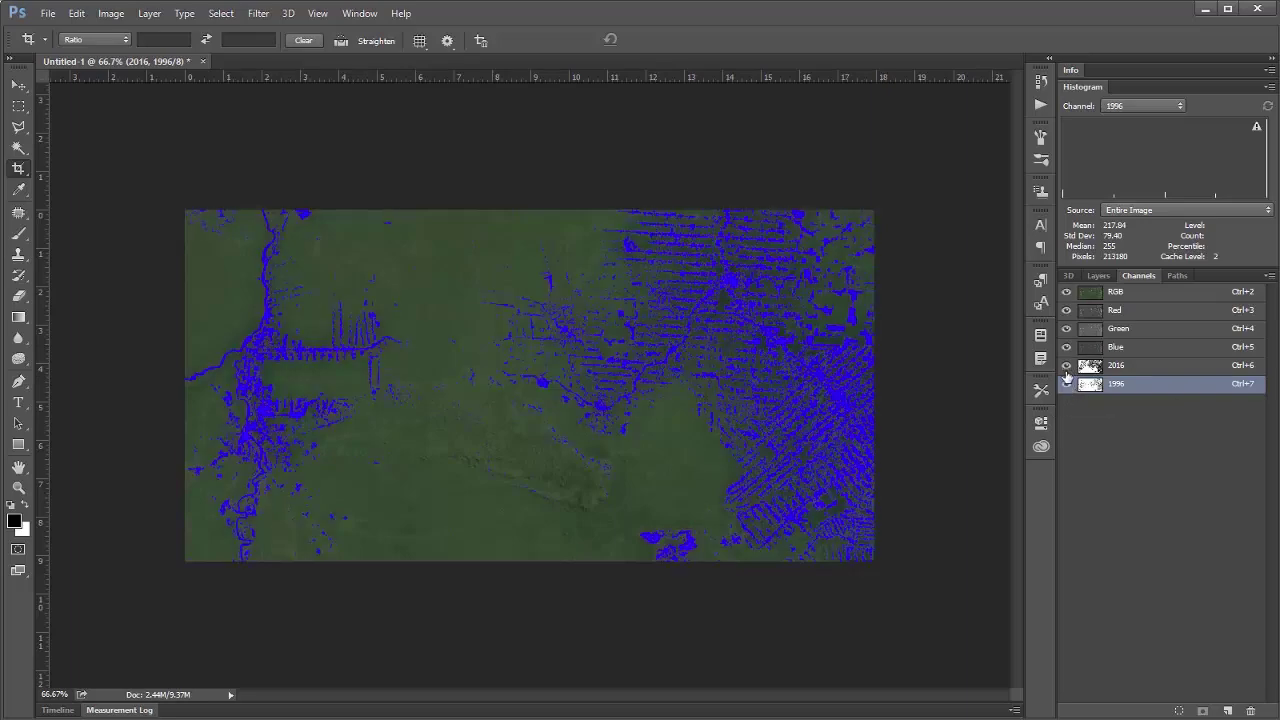
- Show the 2016 and 1996 overlays together, then hide both for natural colours
{"action": "left_click", "coordinate": [1066, 365]}
{"action": "left_click", "coordinate": [1099, 277]}
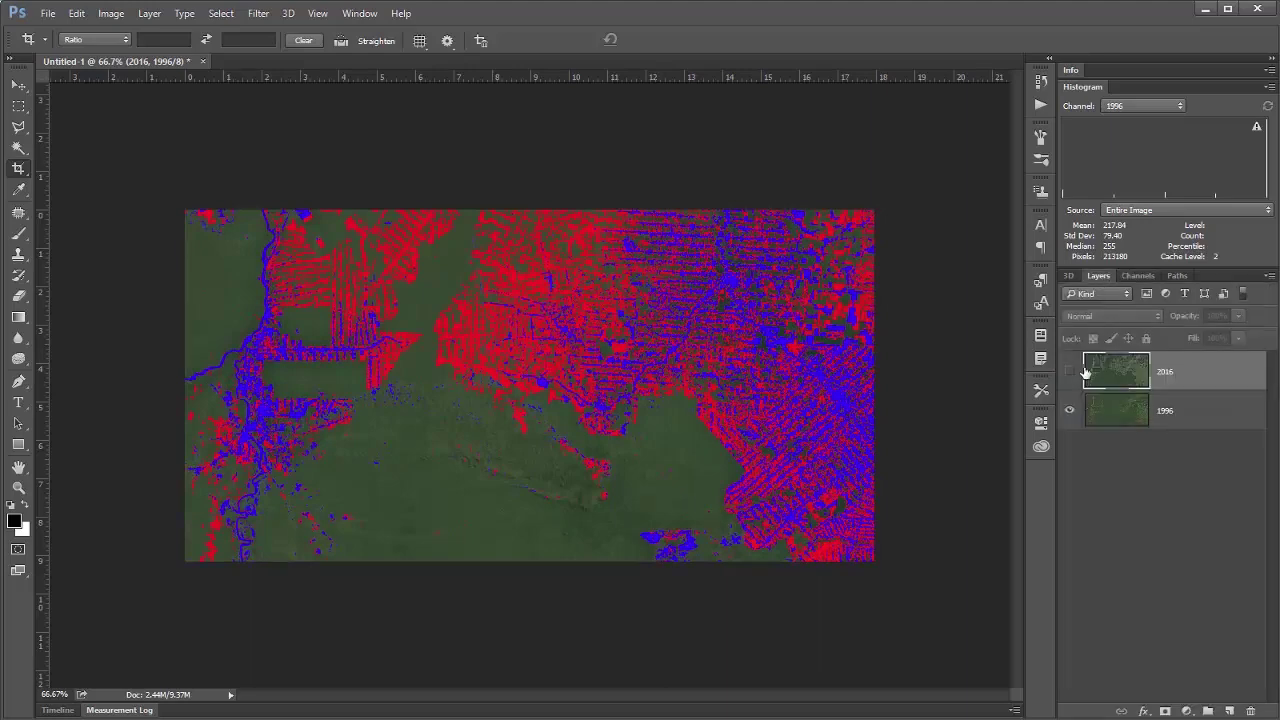
{"action": "left_click", "coordinate": [1138, 277]}
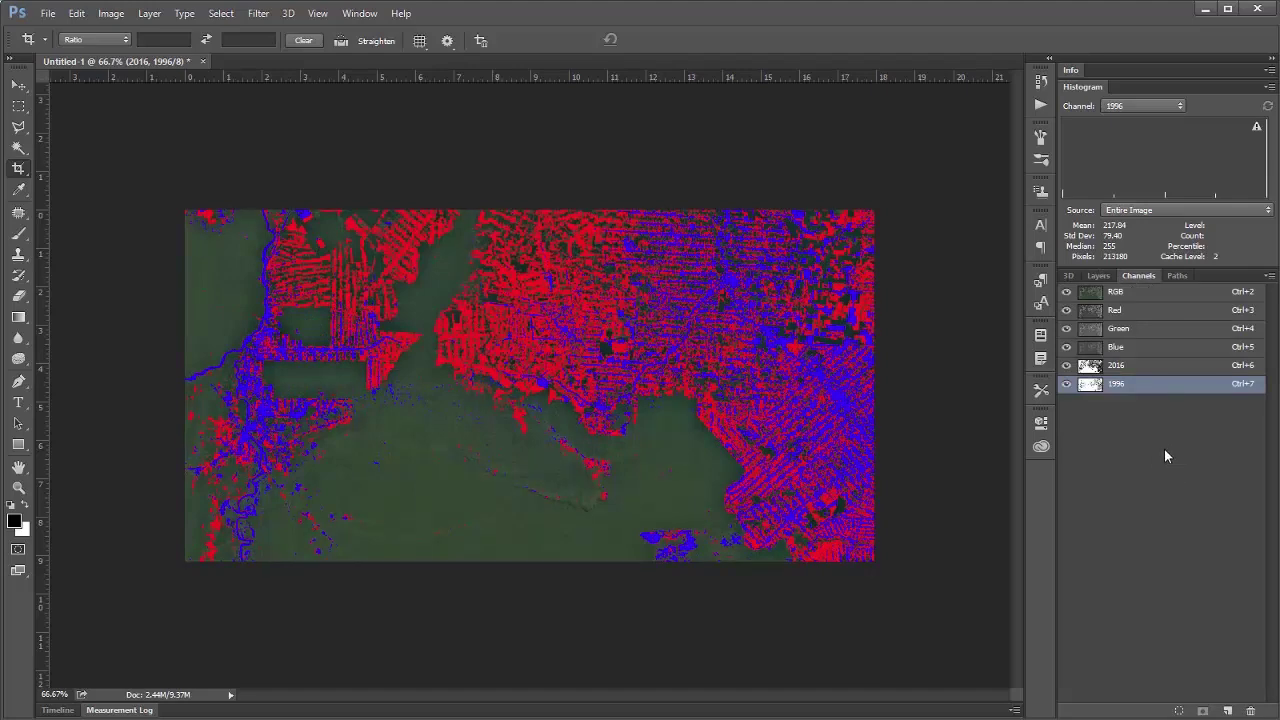
{"action": "left_click", "coordinate": [1066, 386]}
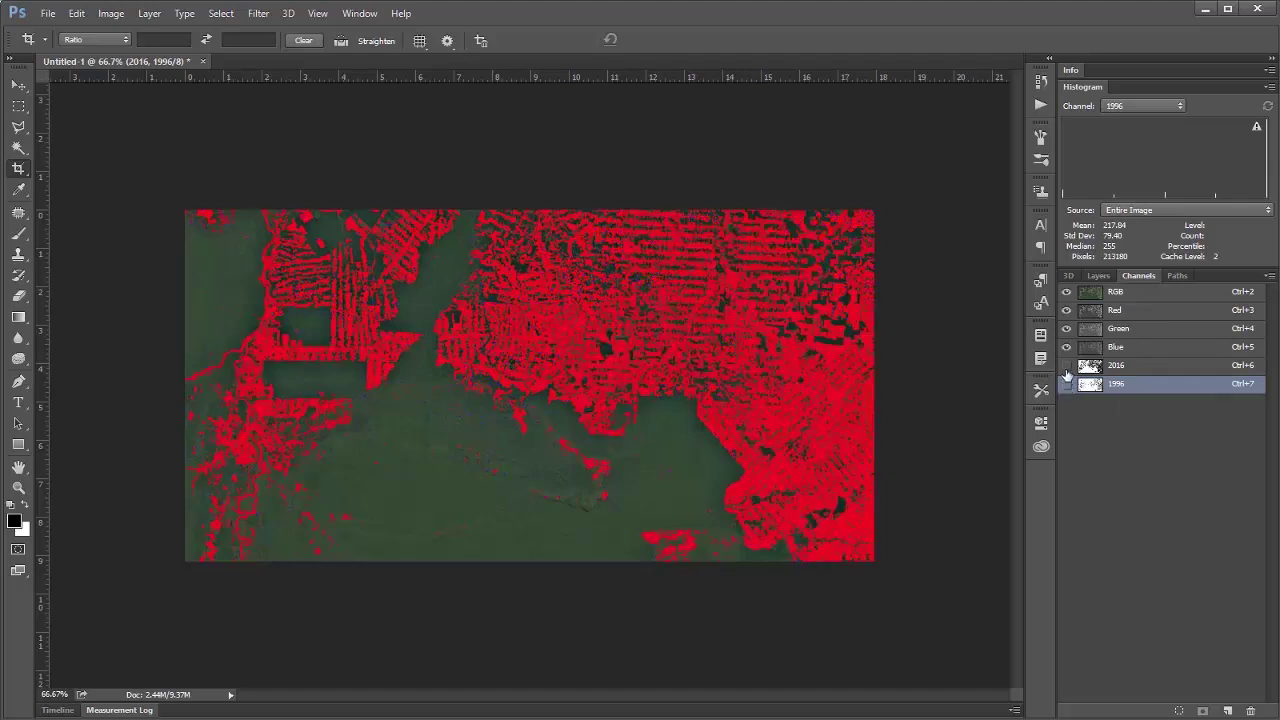
{"action": "left_click", "coordinate": [1066, 365]}
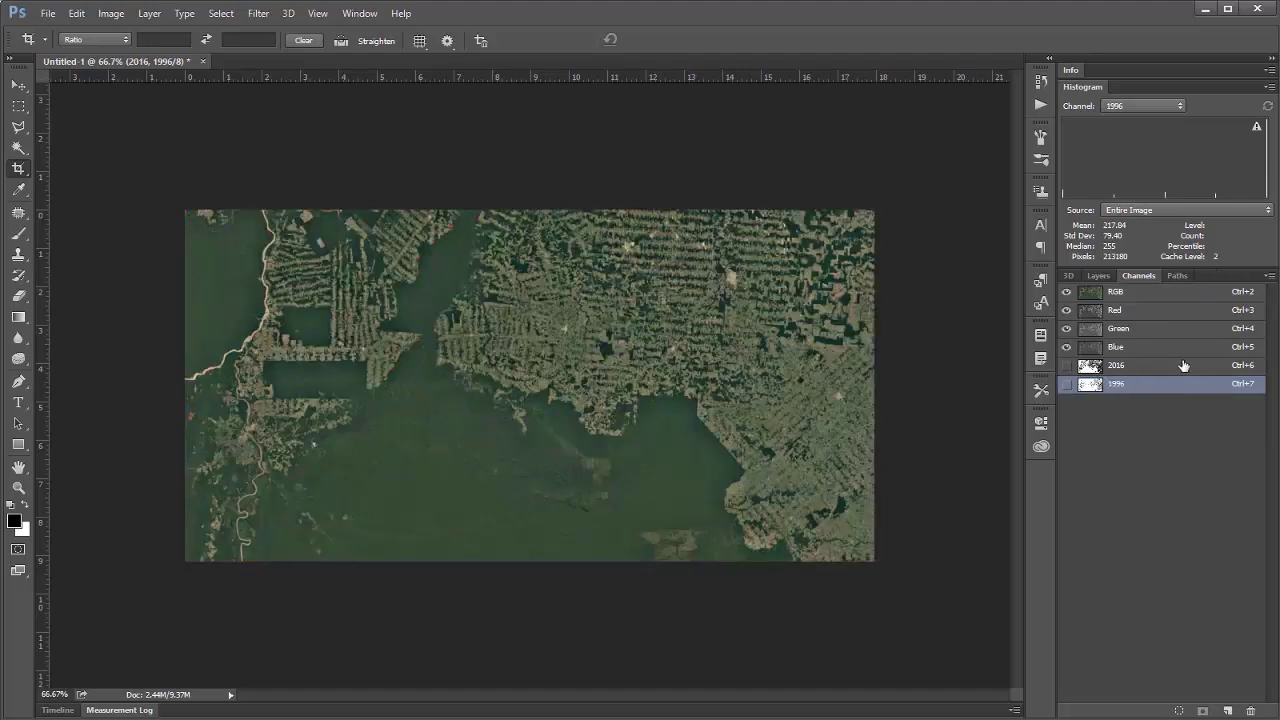
- Select the inverted 2016 channel and record it in the Measurement Log as Measurement 8 (24642.721094 km)
{"action": "left_click", "coordinate": [1094, 371], "text": "ctrl"}
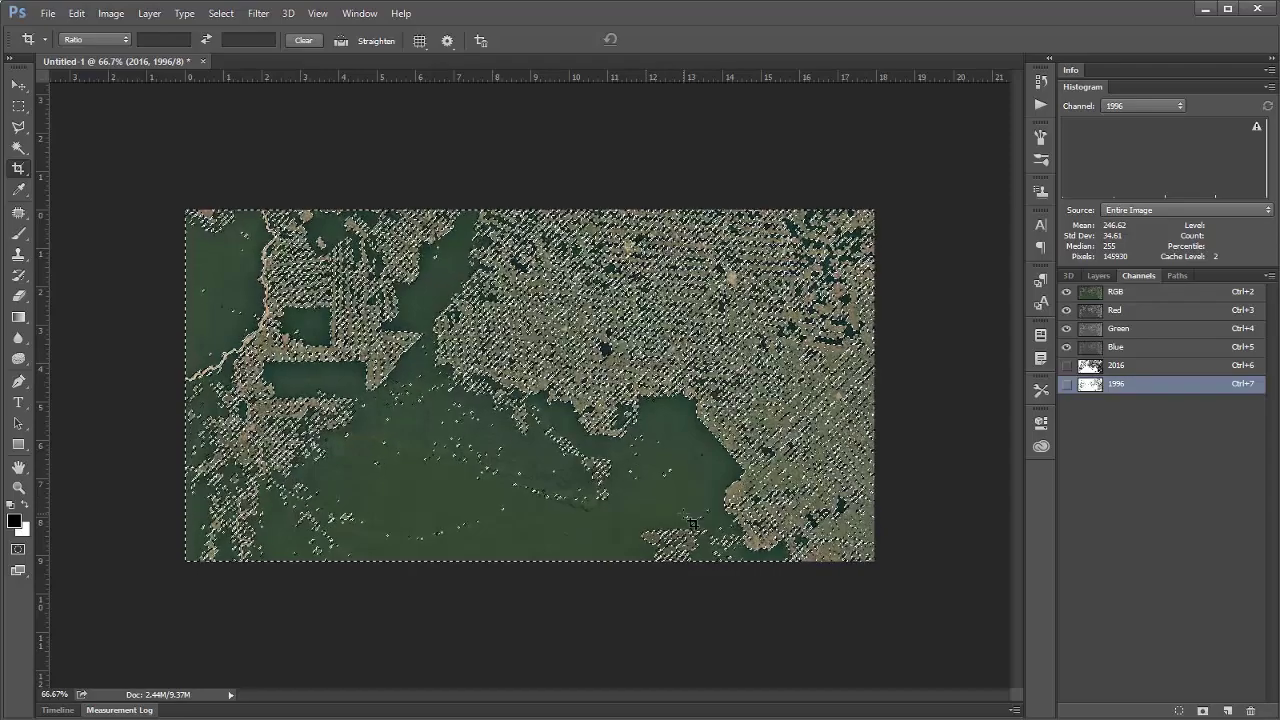
{"action": "key", "text": "shift+ctrl+i"}
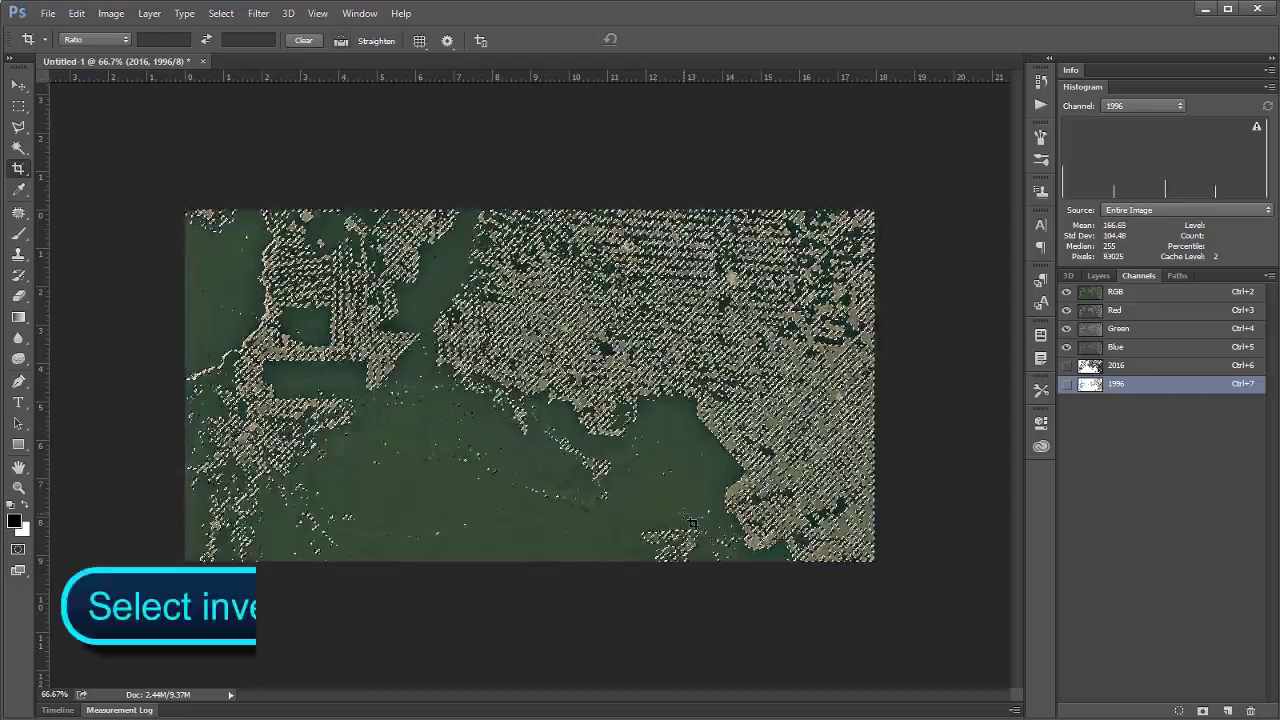
{"action": "left_click", "coordinate": [359, 13]}
{"action": "left_click", "coordinate": [404, 380]}
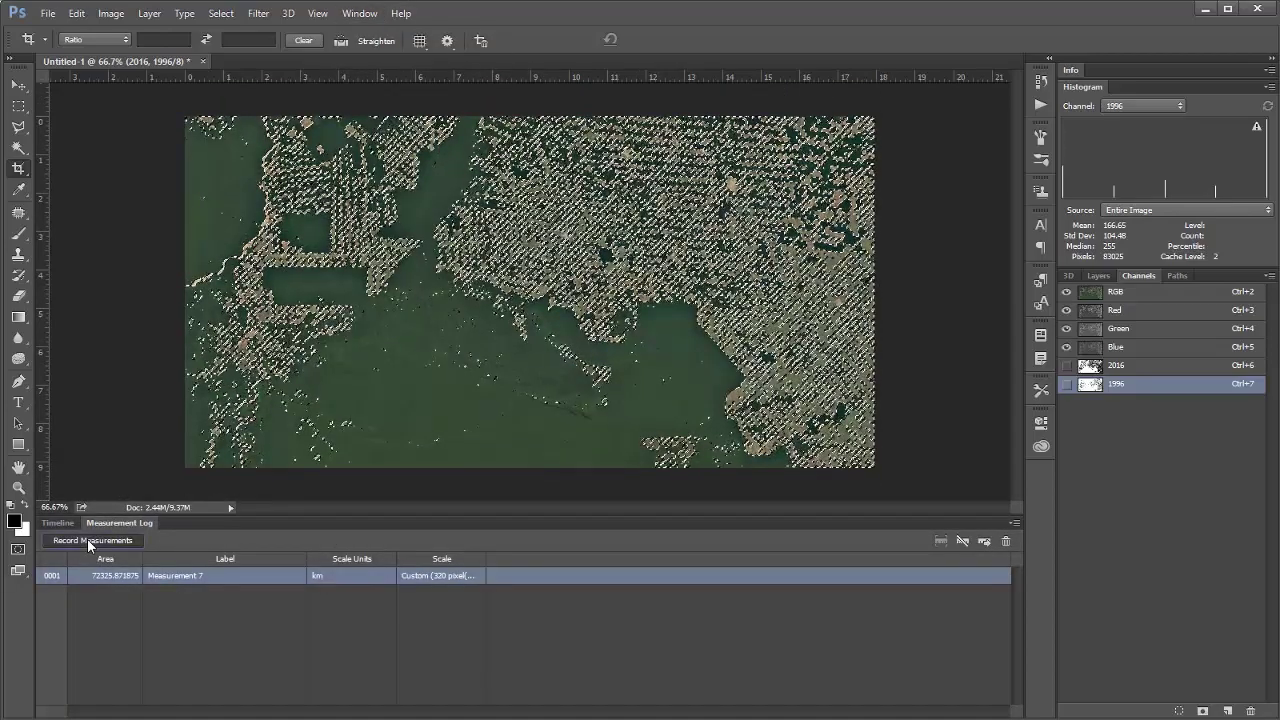
{"action": "left_click", "coordinate": [87, 538]}
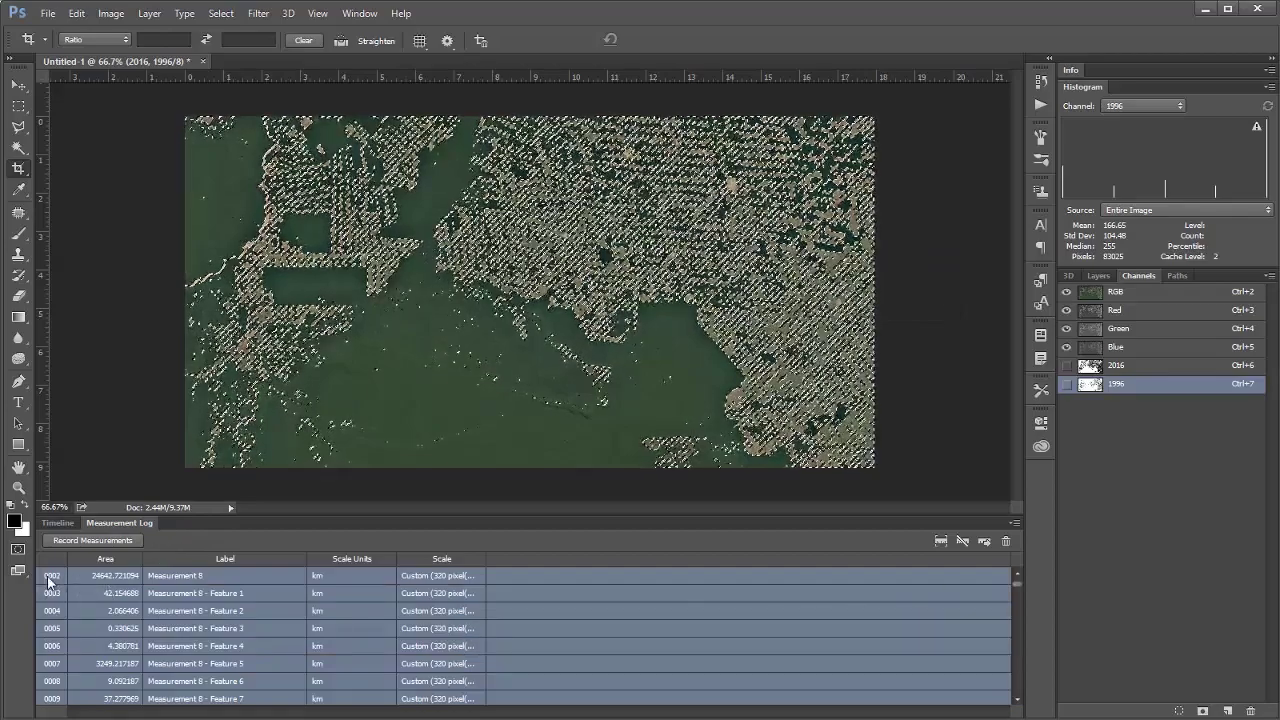
{"action": "left_click", "coordinate": [199, 577]}
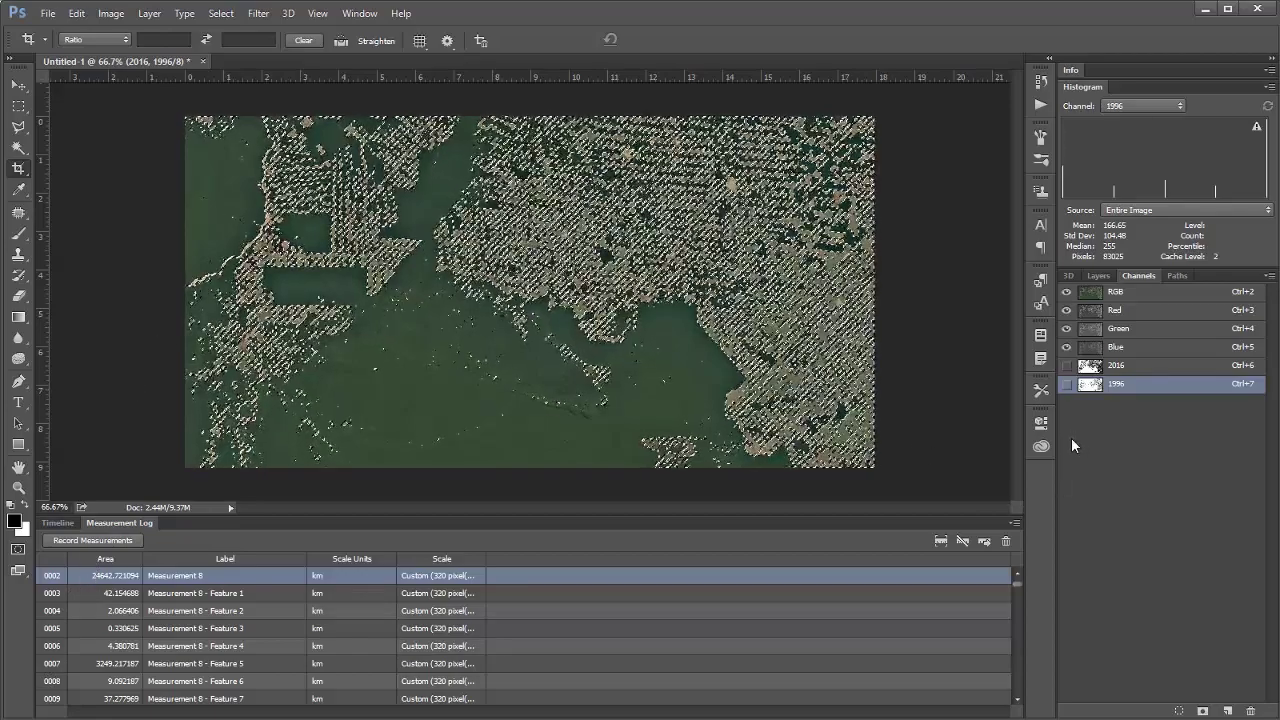
- Clear the selection and load the 1996 channel as an inverted selection of cleared areas
{"action": "key", "text": "ctrl+d"}
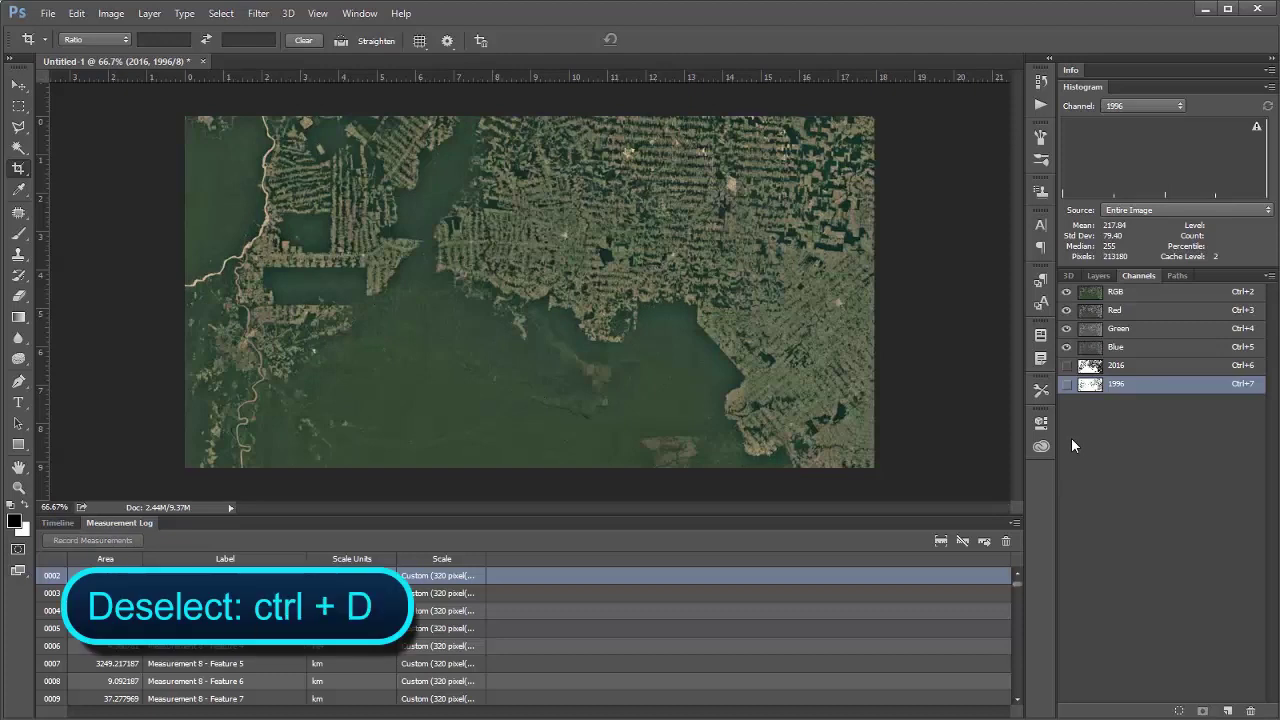
{"action": "left_click", "coordinate": [1096, 388], "text": "ctrl"}
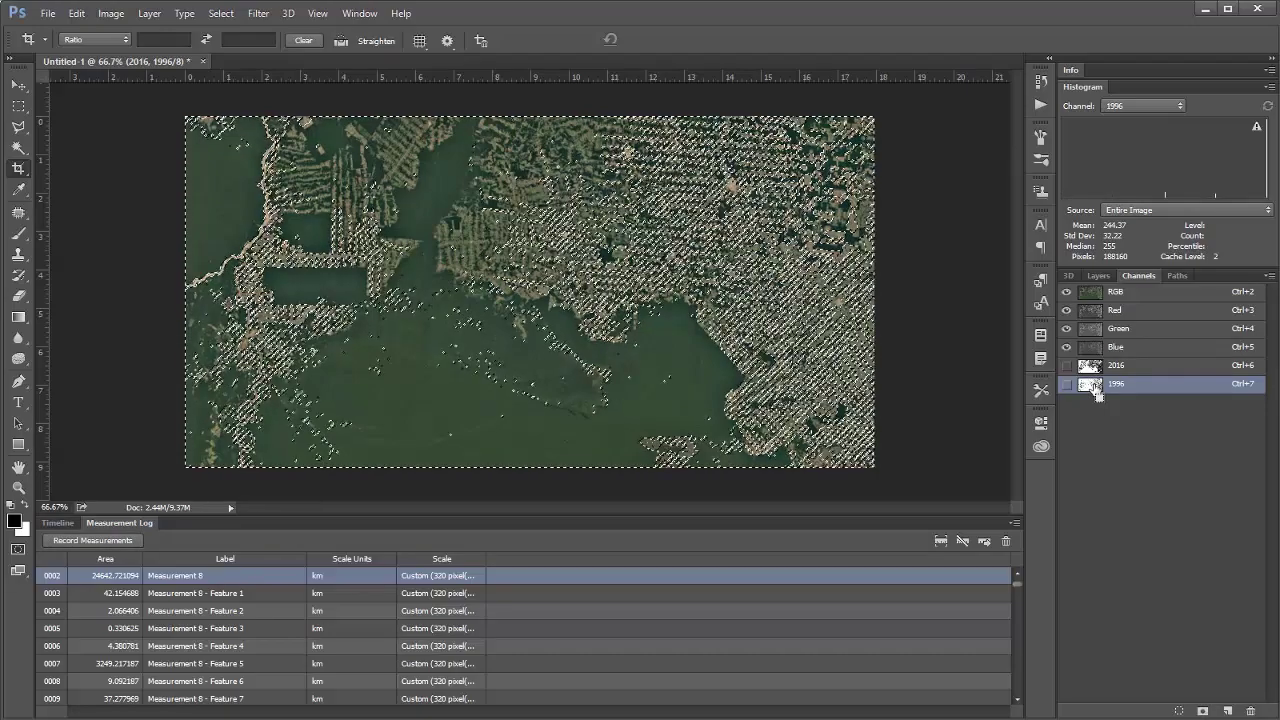
{"action": "left_click", "coordinate": [1096, 388], "text": "ctrl+alt"}
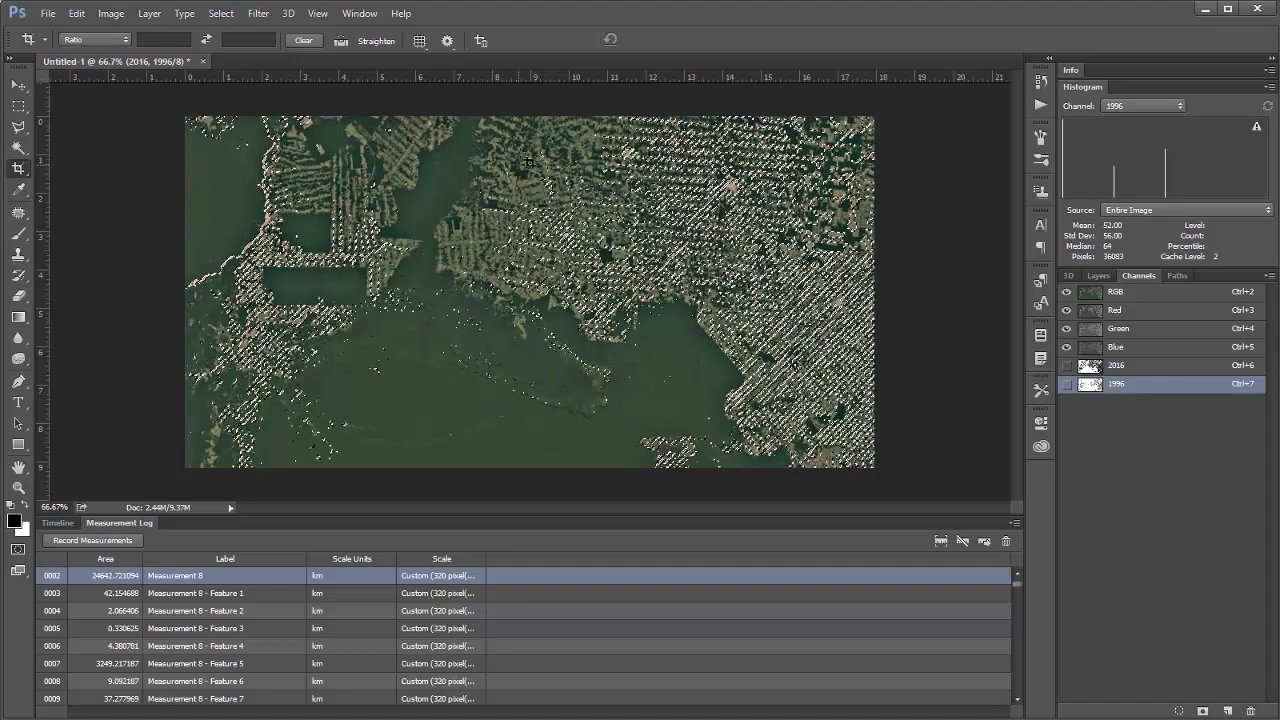
- Hide the 2016 layer and record the 1996 selection as Measurement 9 (10276.651562 km)
{"action": "left_click", "coordinate": [1098, 275]}
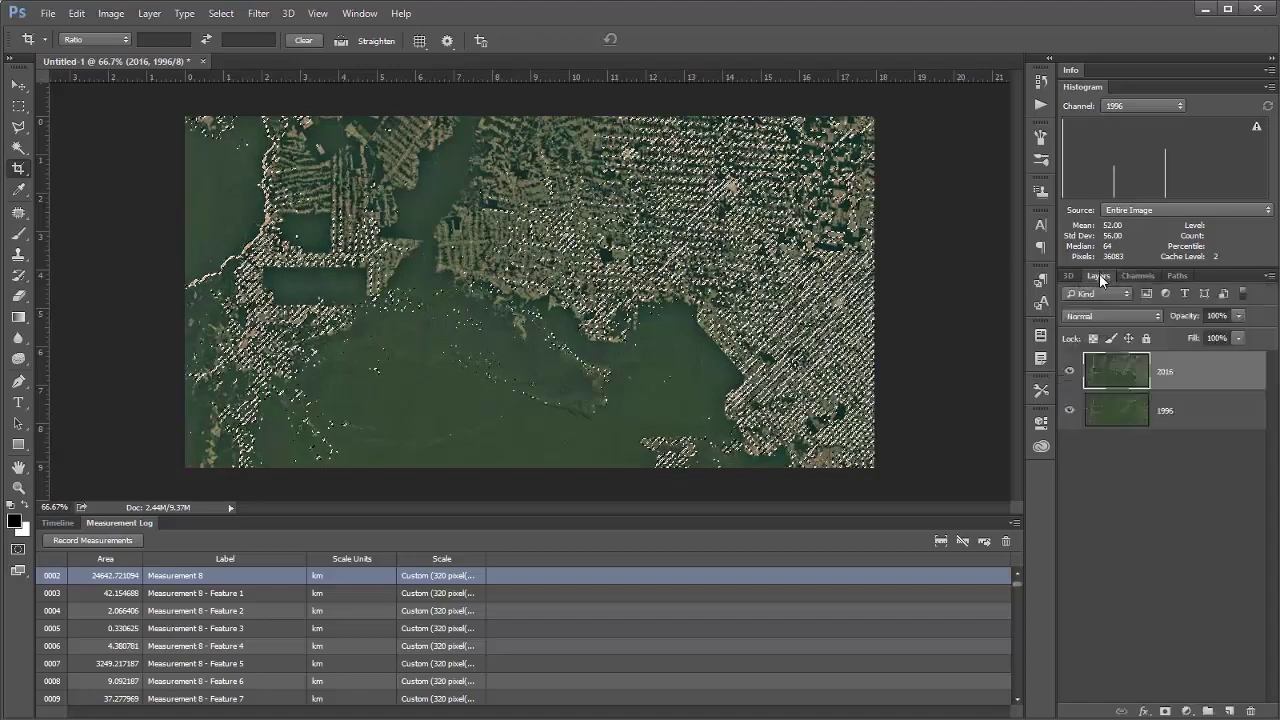
{"action": "left_click", "coordinate": [1069, 372]}
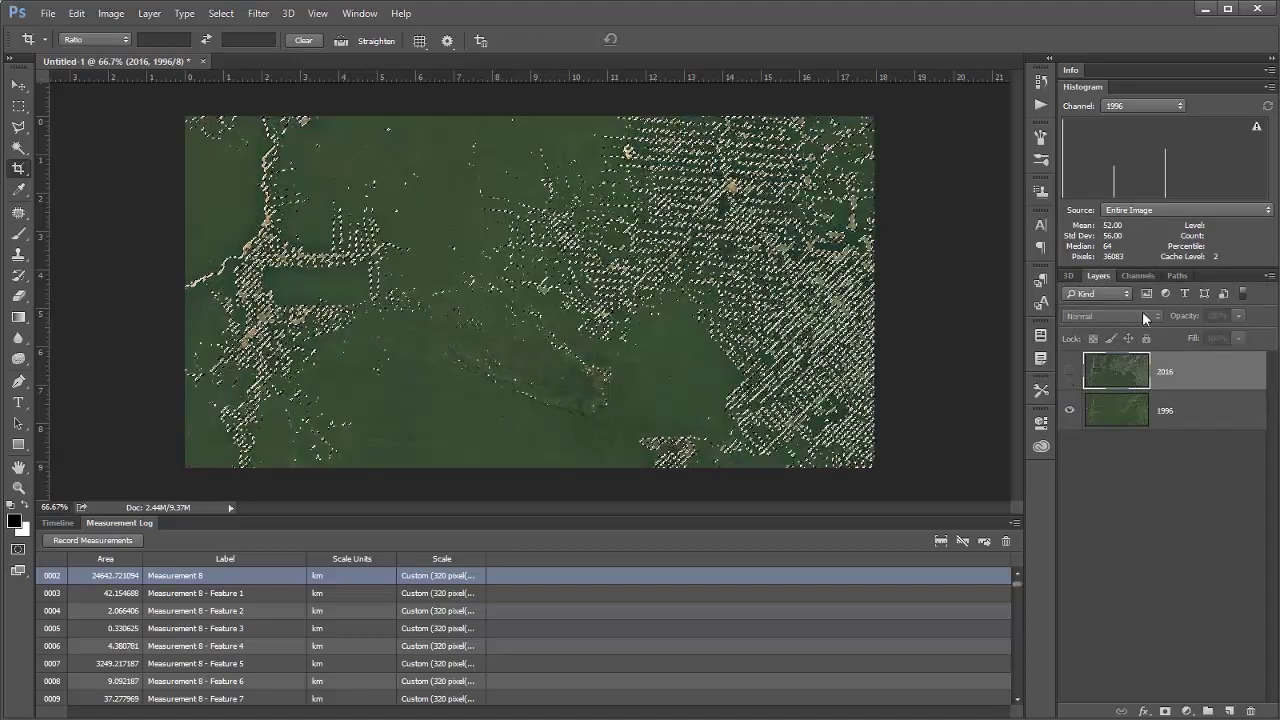
{"action": "left_click", "coordinate": [1138, 275]}
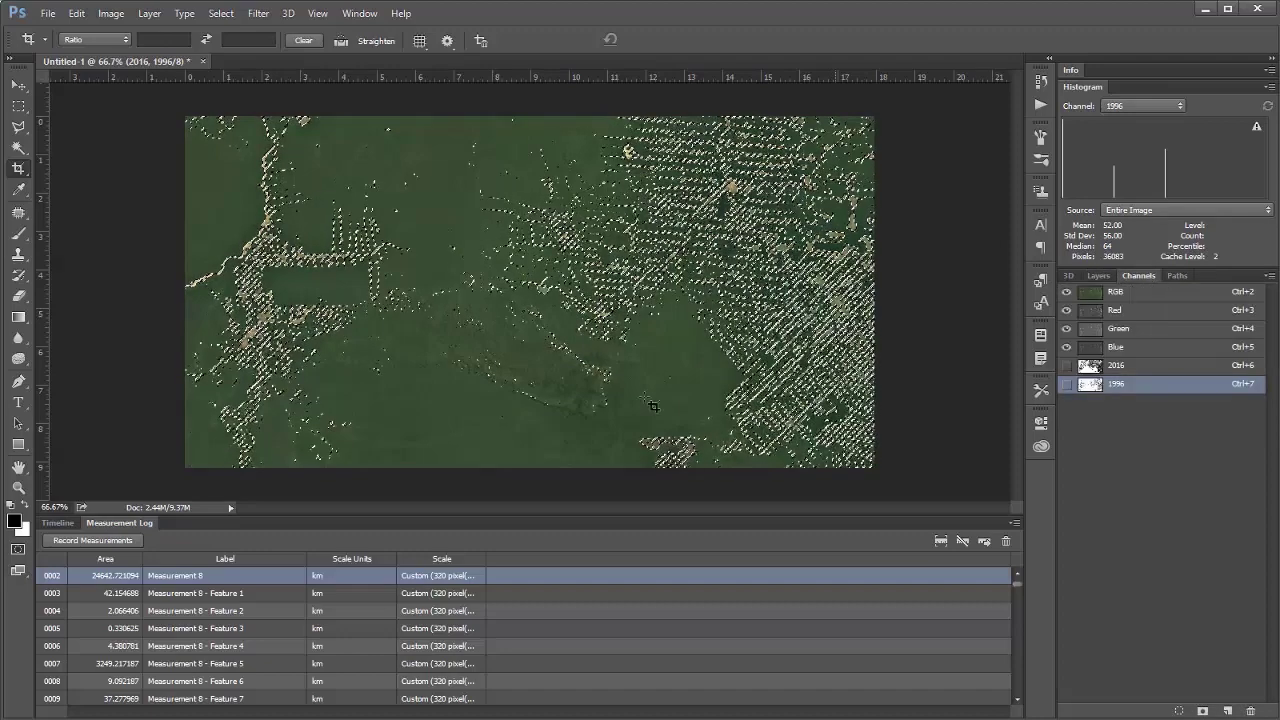
{"action": "left_click", "coordinate": [125, 543]}
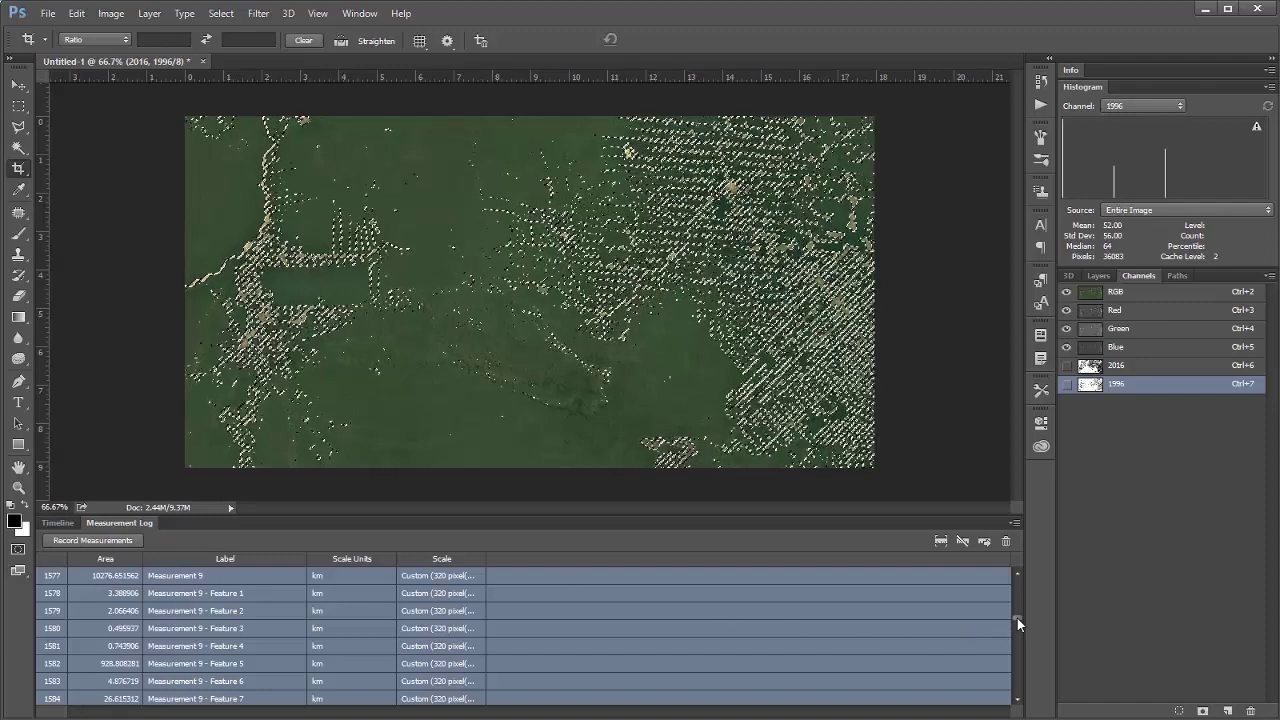
{"action": "left_click_drag", "start_coordinate": [1017, 618], "coordinate": [1019, 578]}
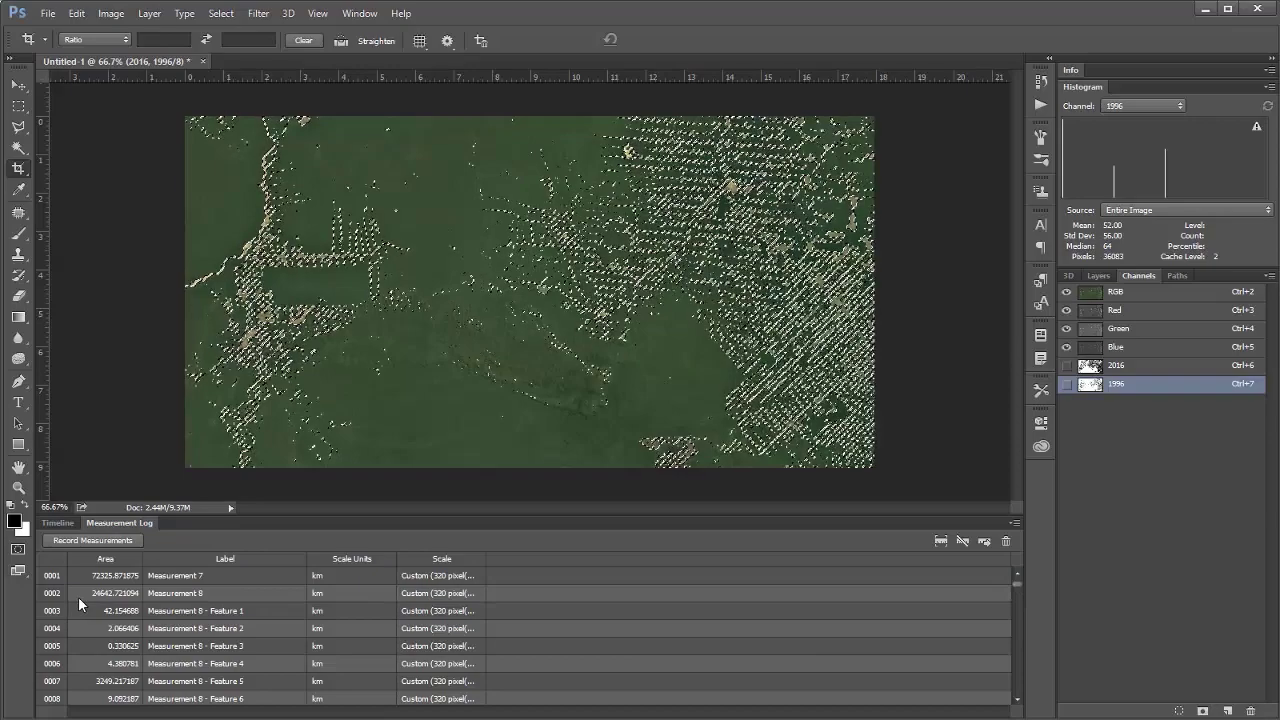